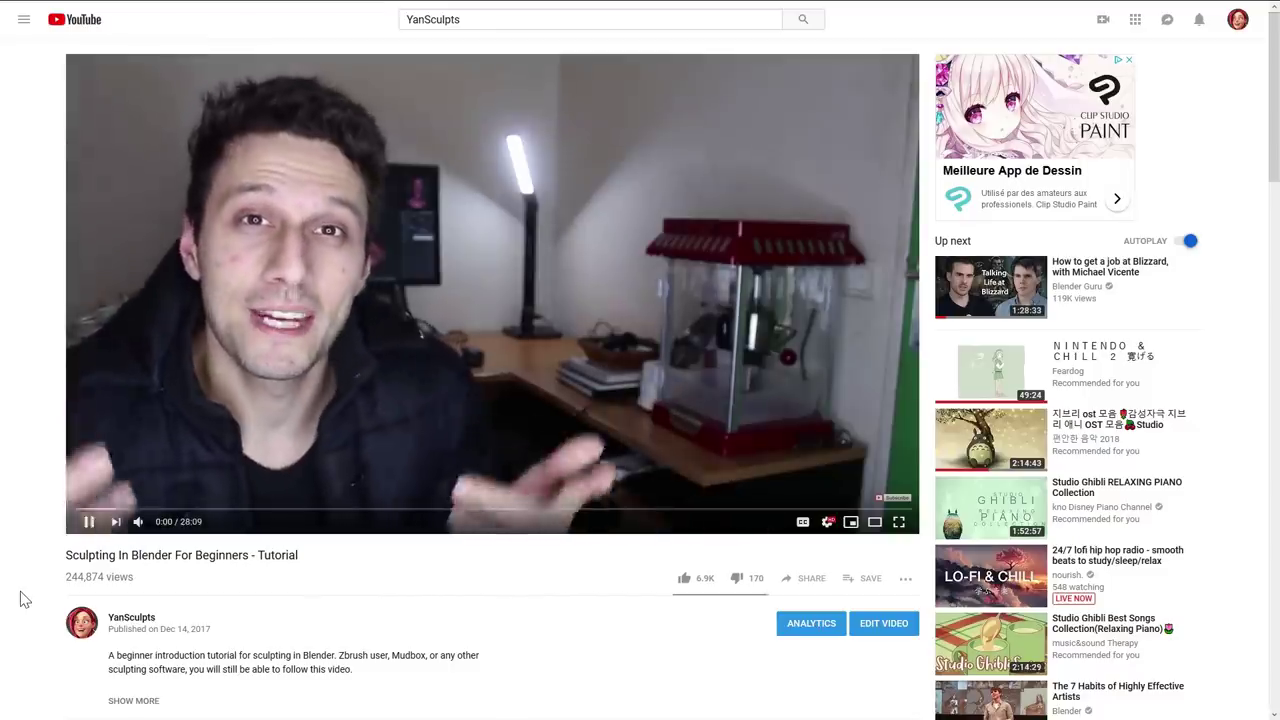
Skip ahead to about 24:24 in the beginner sculpting tutorial video
click(800, 512)
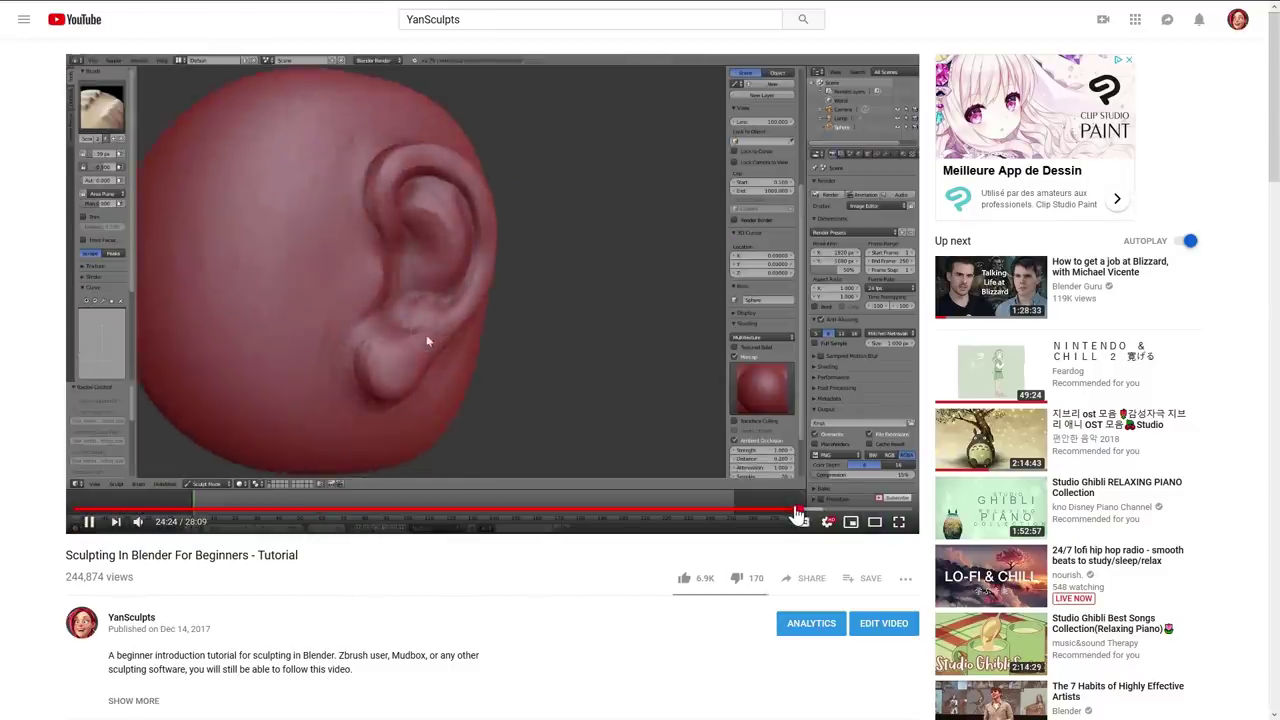
click(370, 366)
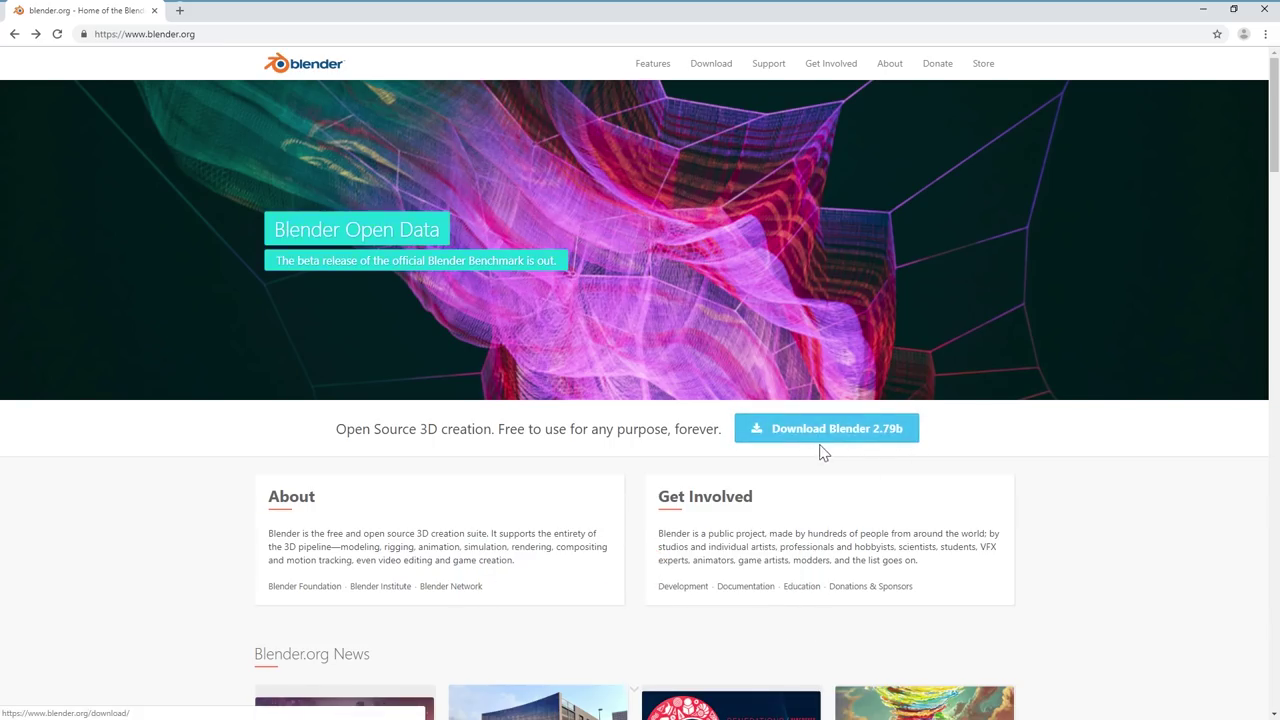
Go to the Blender website's download page and open the latest experimental builds, looking for the Blender 2.8 Windows versions
click(713, 67)
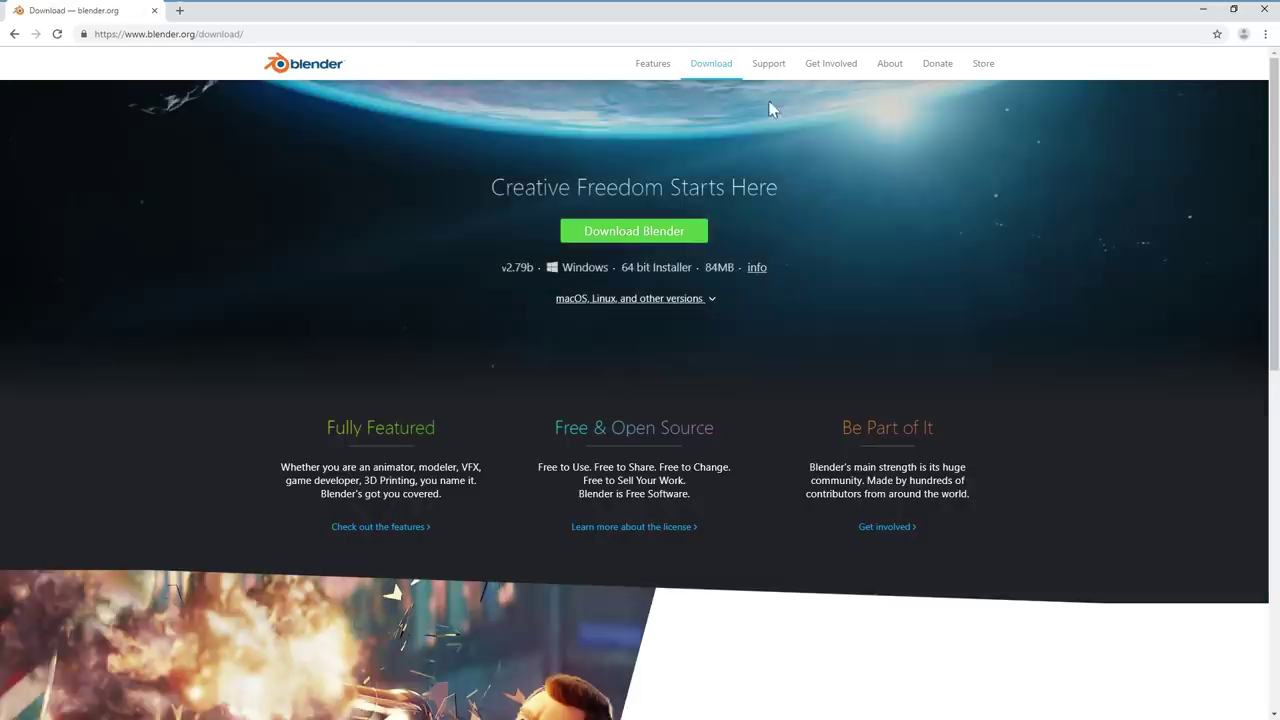
scroll(1243, 357, down, 3)
scroll(1243, 357, down, 4)
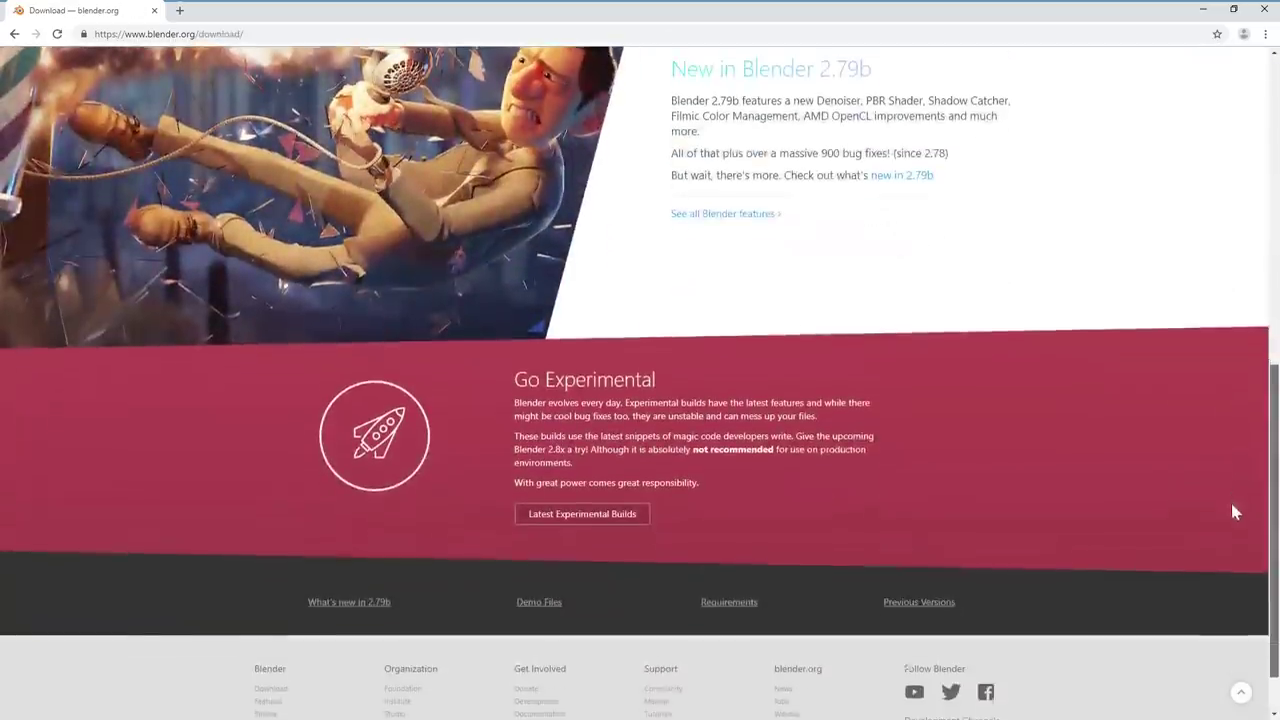
click(590, 512)
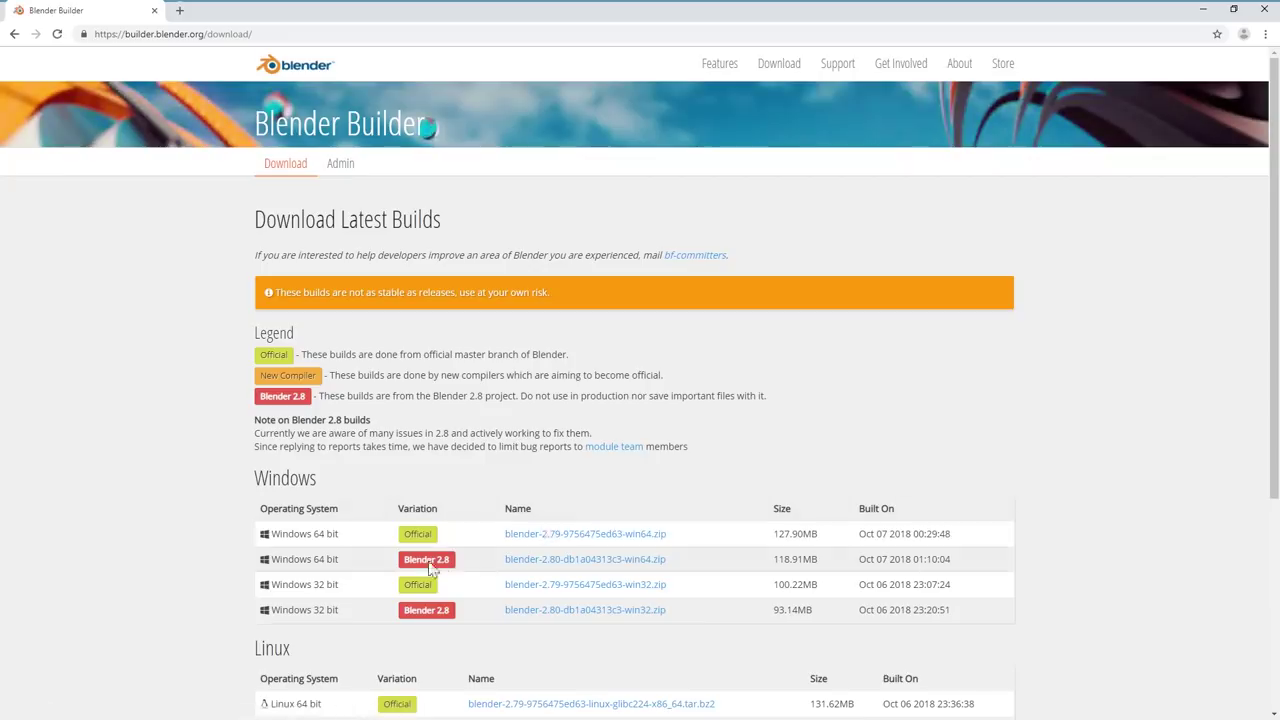
scroll(1250, 350, down, 1)
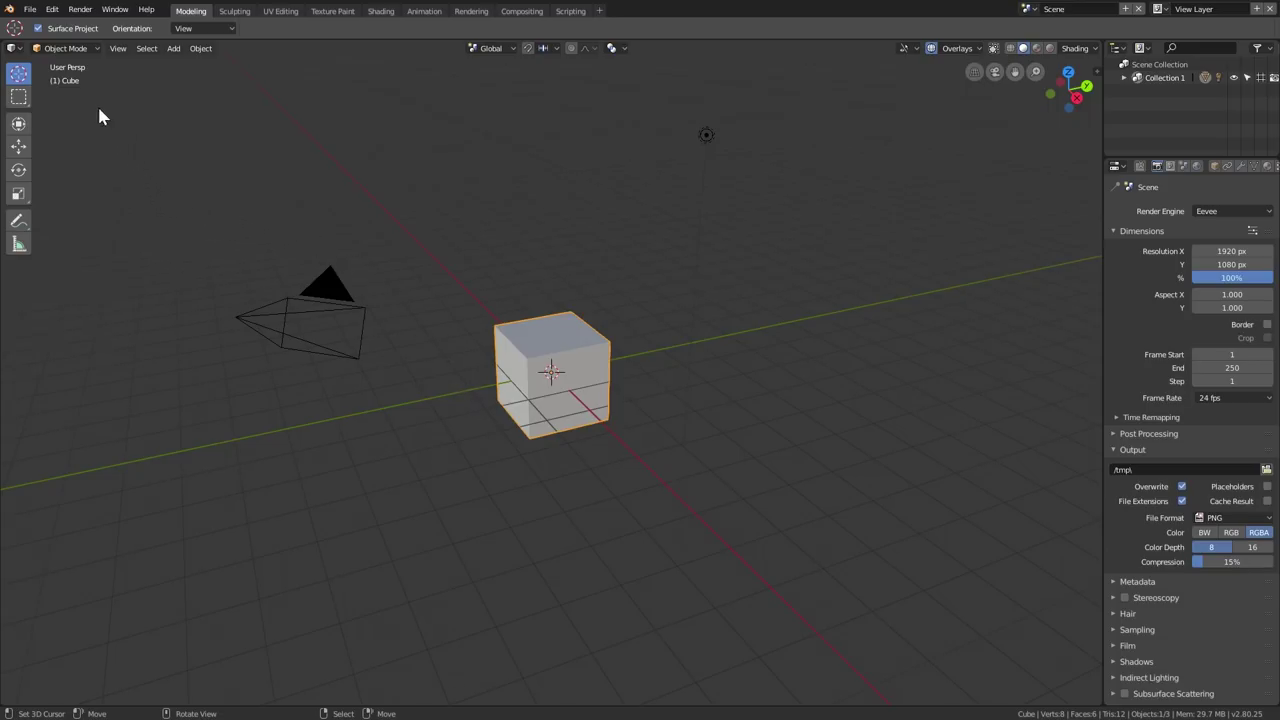
Load the factory settings in Blender and switch to the Modeling workspace
click(31, 10)
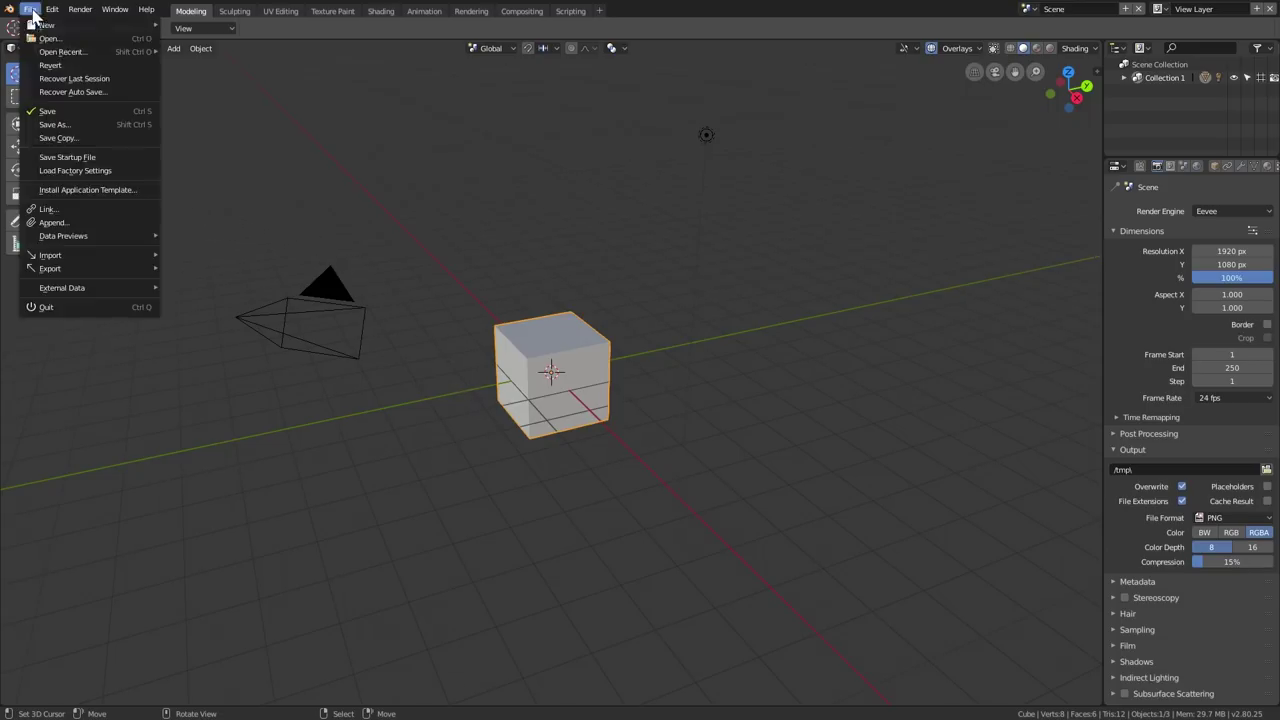
click(114, 174)
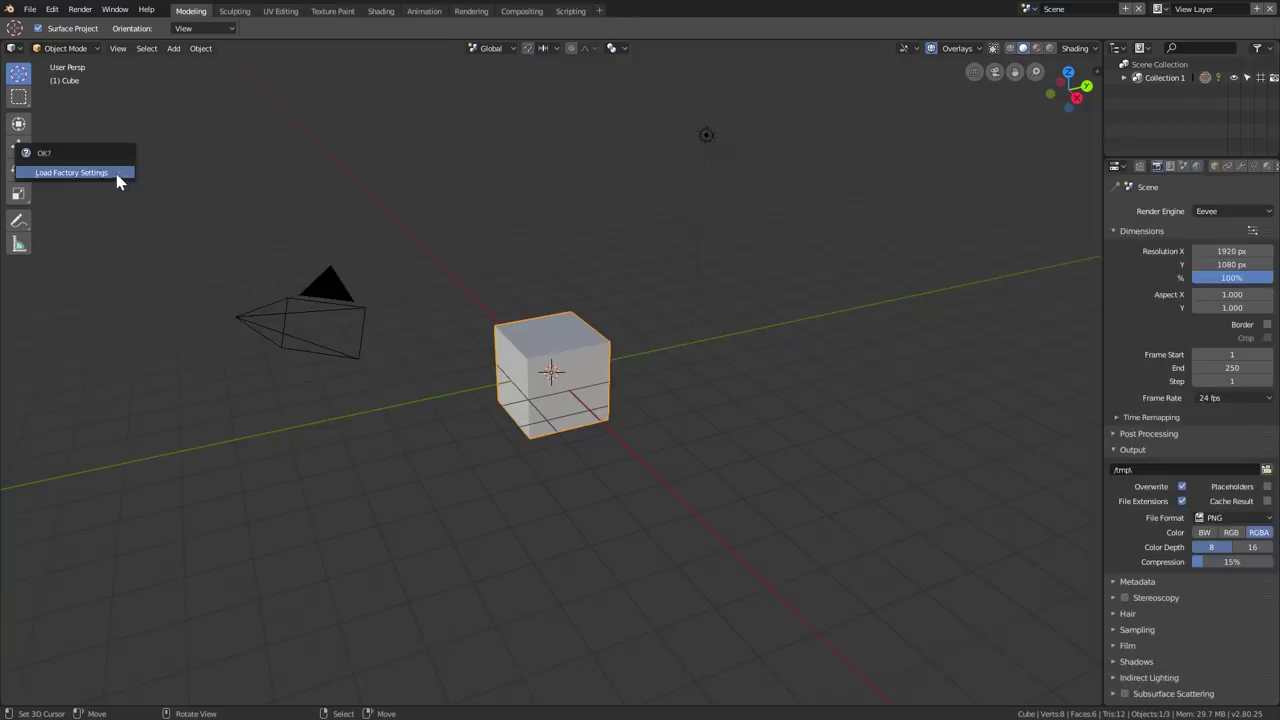
click(90, 173)
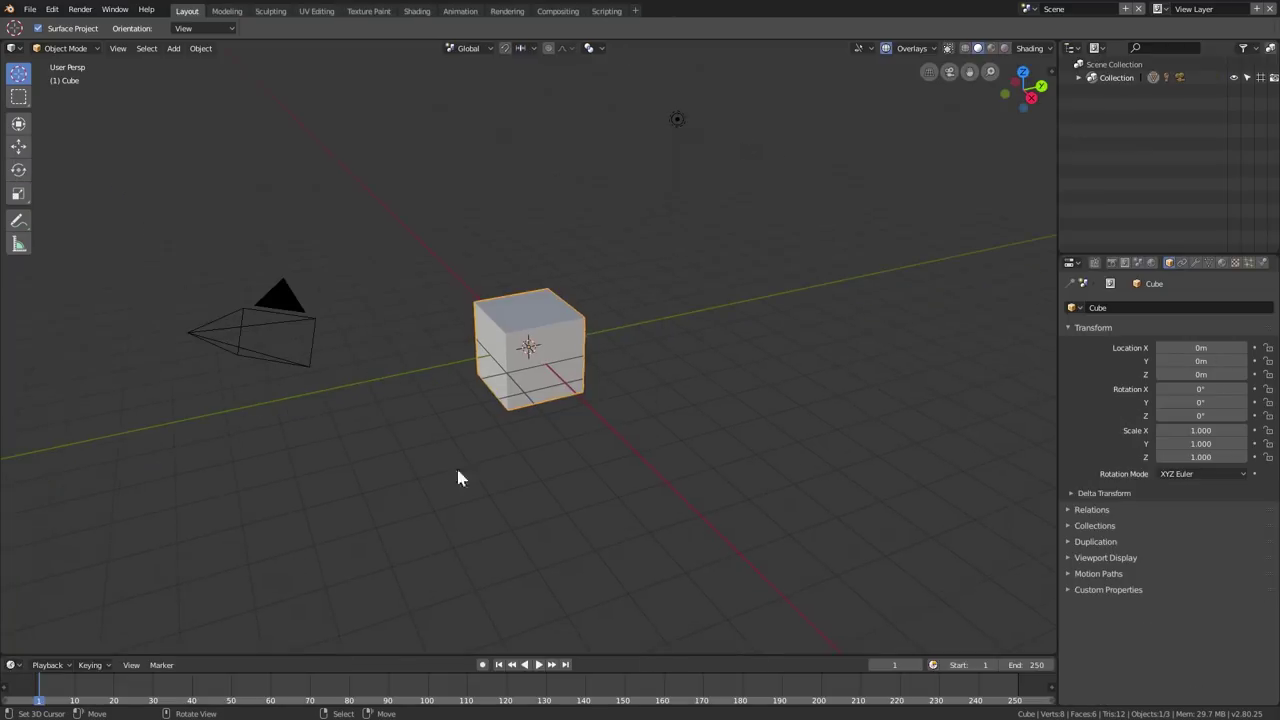
click(224, 13)
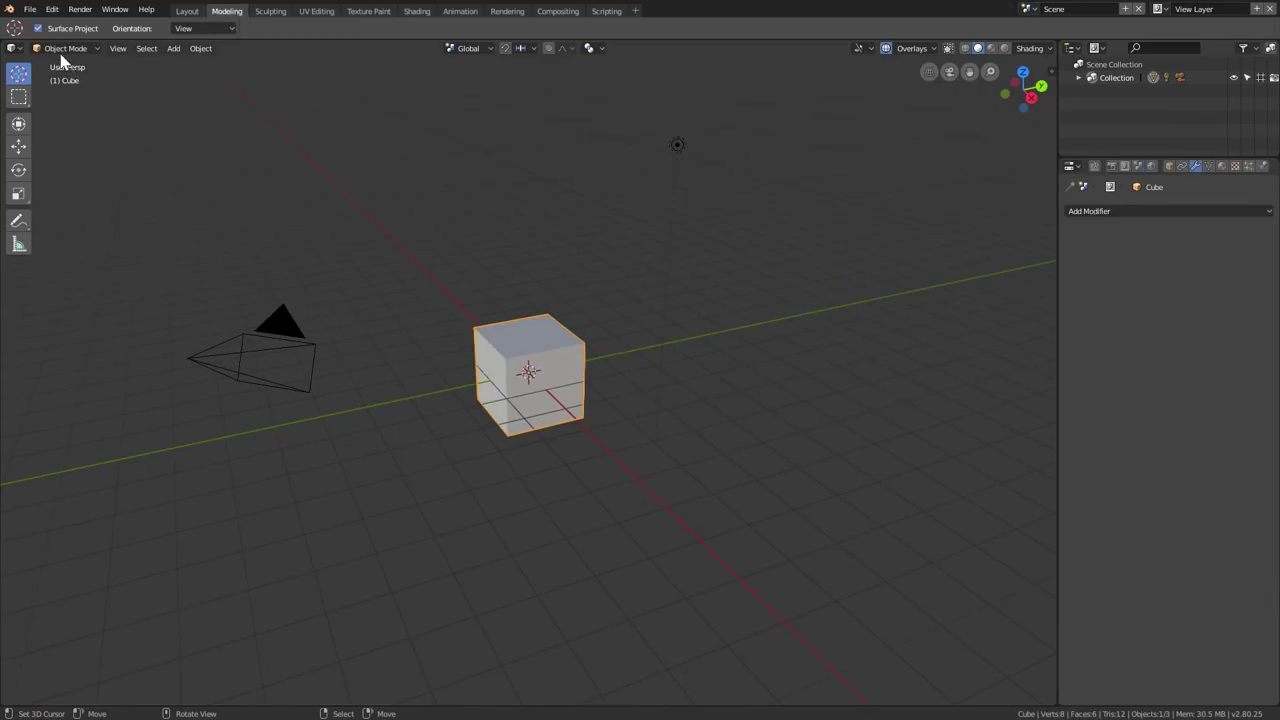
Enable Emulate 3 Button Mouse in the input preferences and save the user settings
click(30, 9)
mouse_move(52, 12)
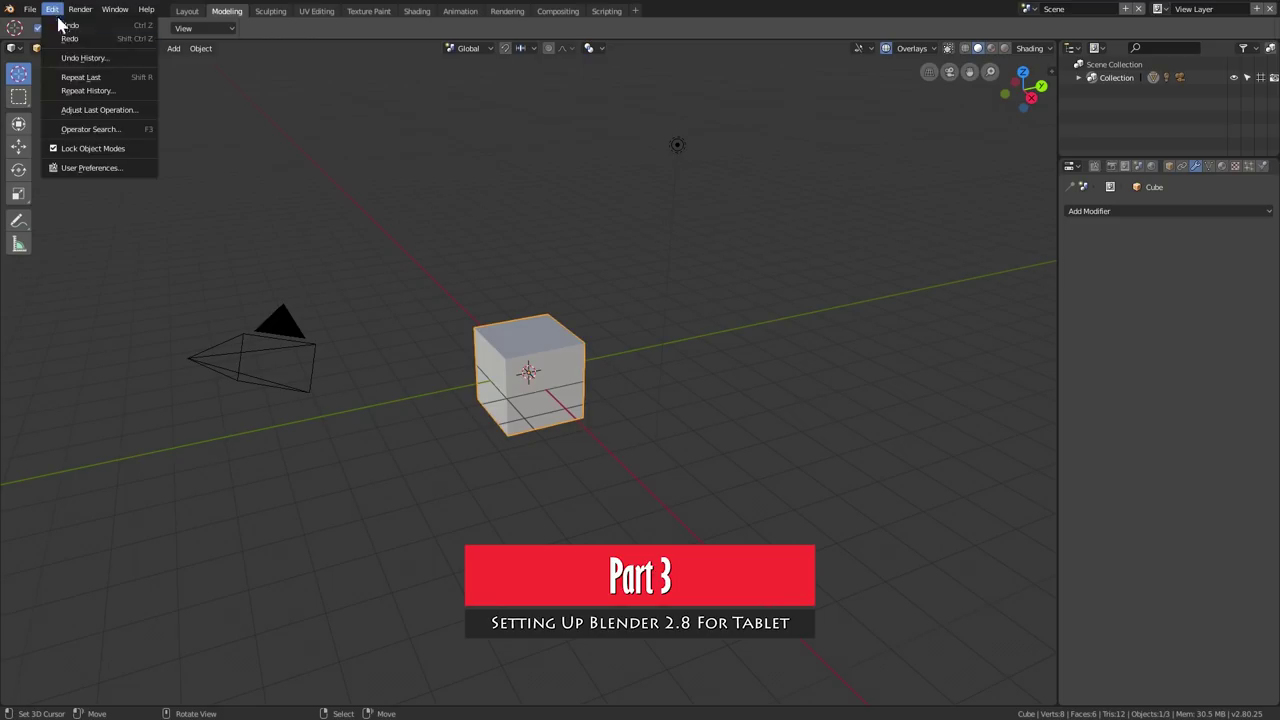
click(97, 170)
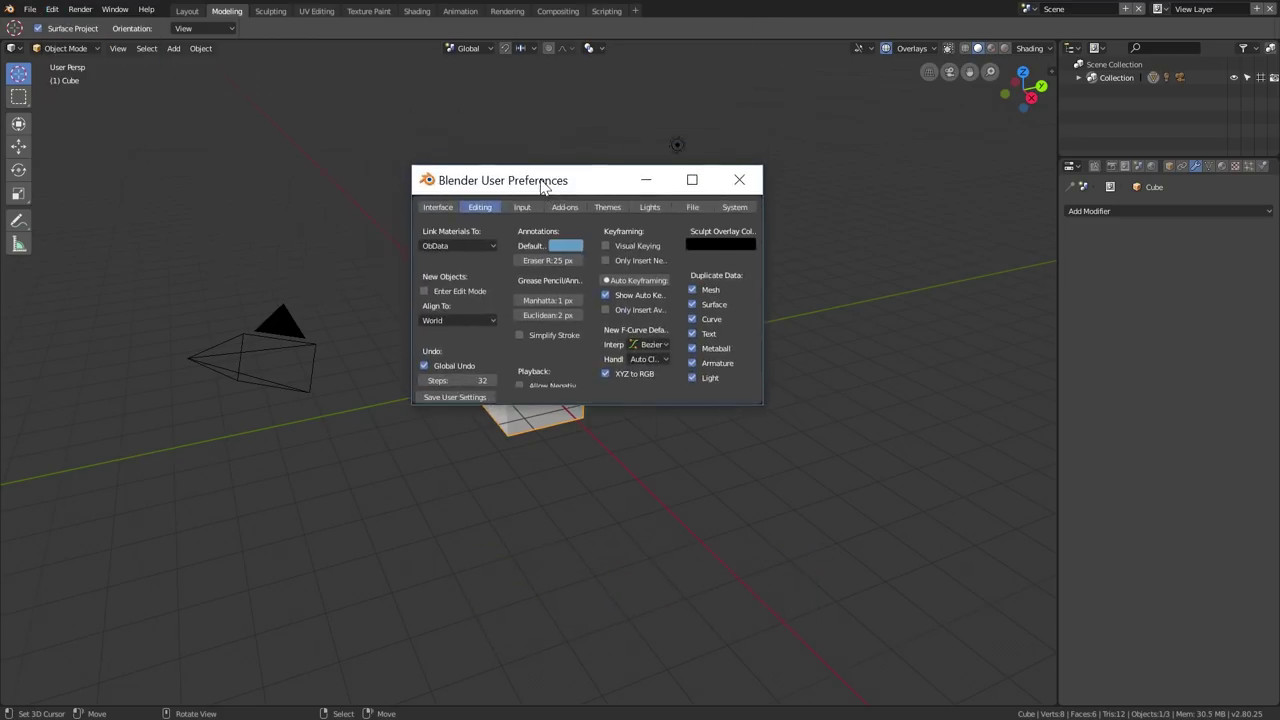
click(524, 210)
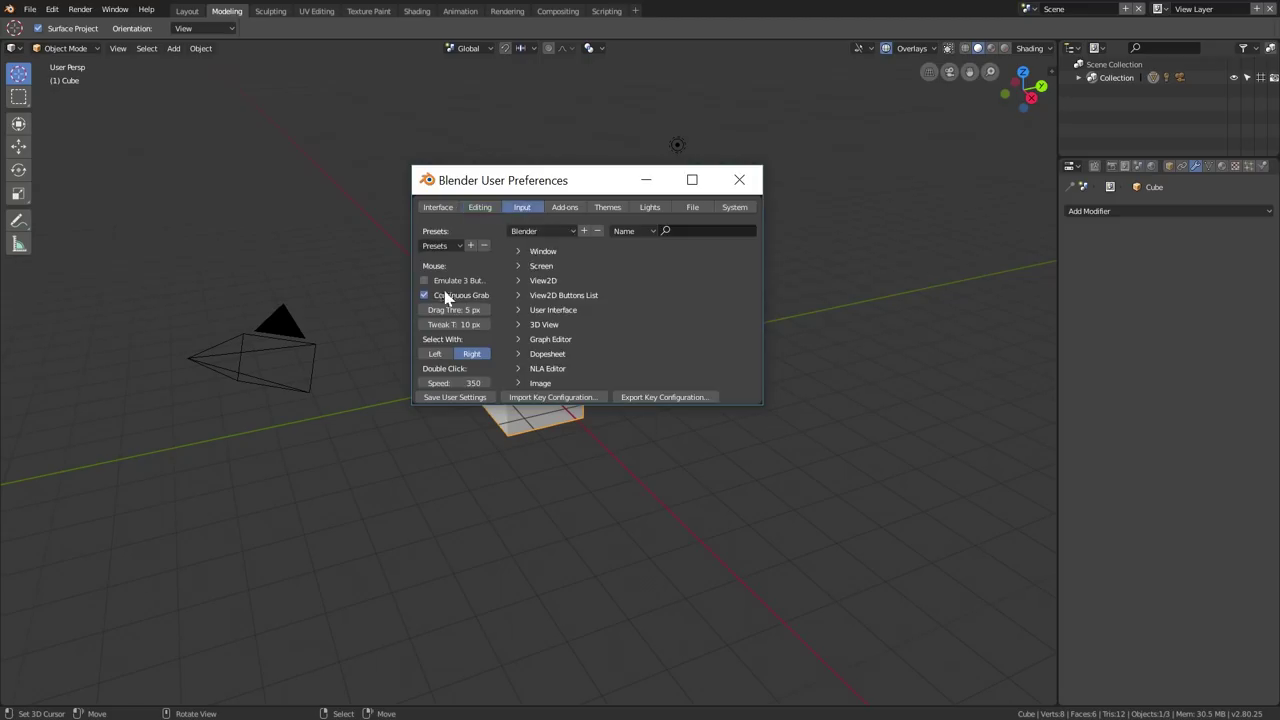
drag(761, 405, 956, 527)
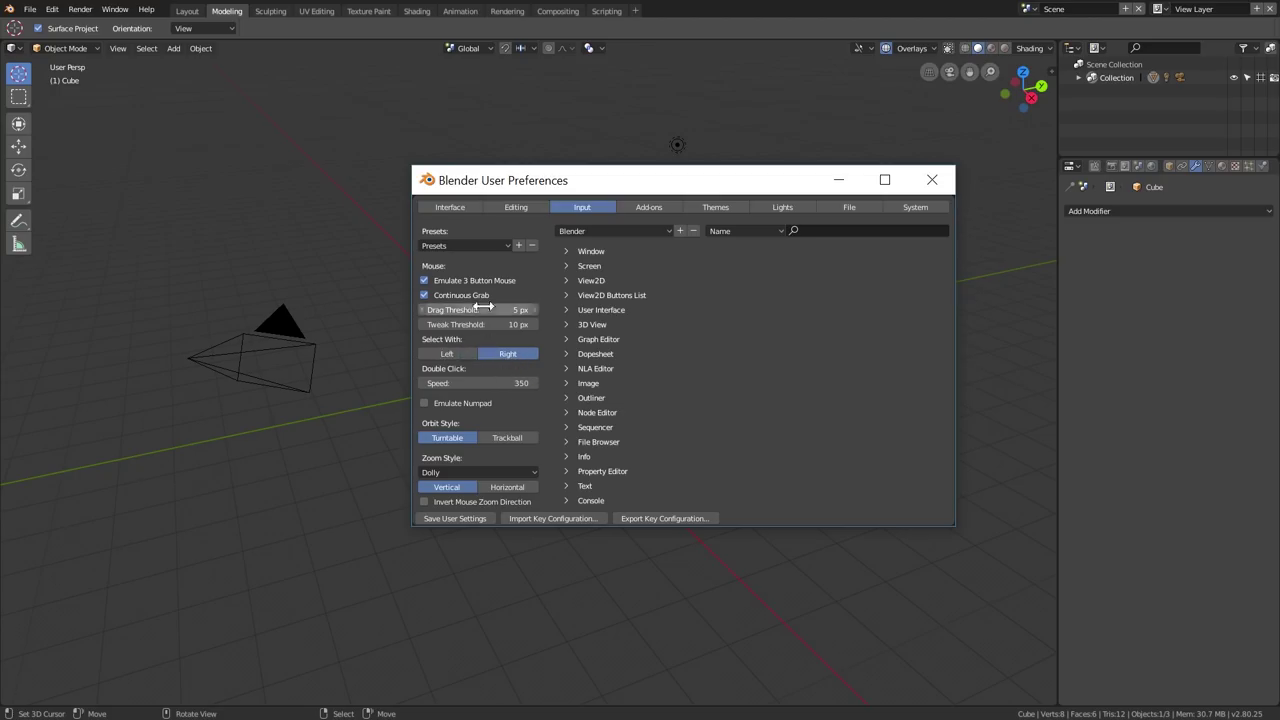
click(457, 519)
click(926, 186)
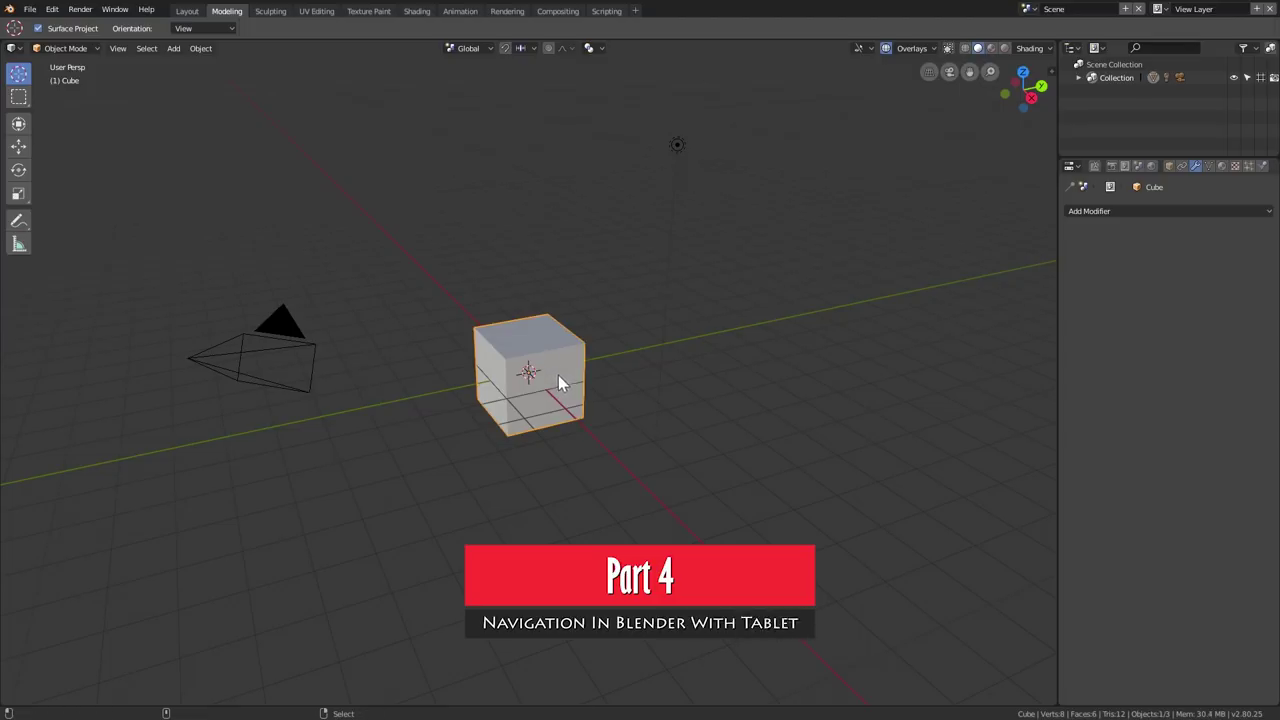
Practise zooming, panning and orbiting around the default cube, including viewing it along an axis from the top
mouse_move(577, 402)
middle_down()
mouse_move(649, 403)
mouse_move(566, 400)
mouse_move(574, 443)
mouse_move(591, 349)
mouse_move(590, 420)
middle_up()
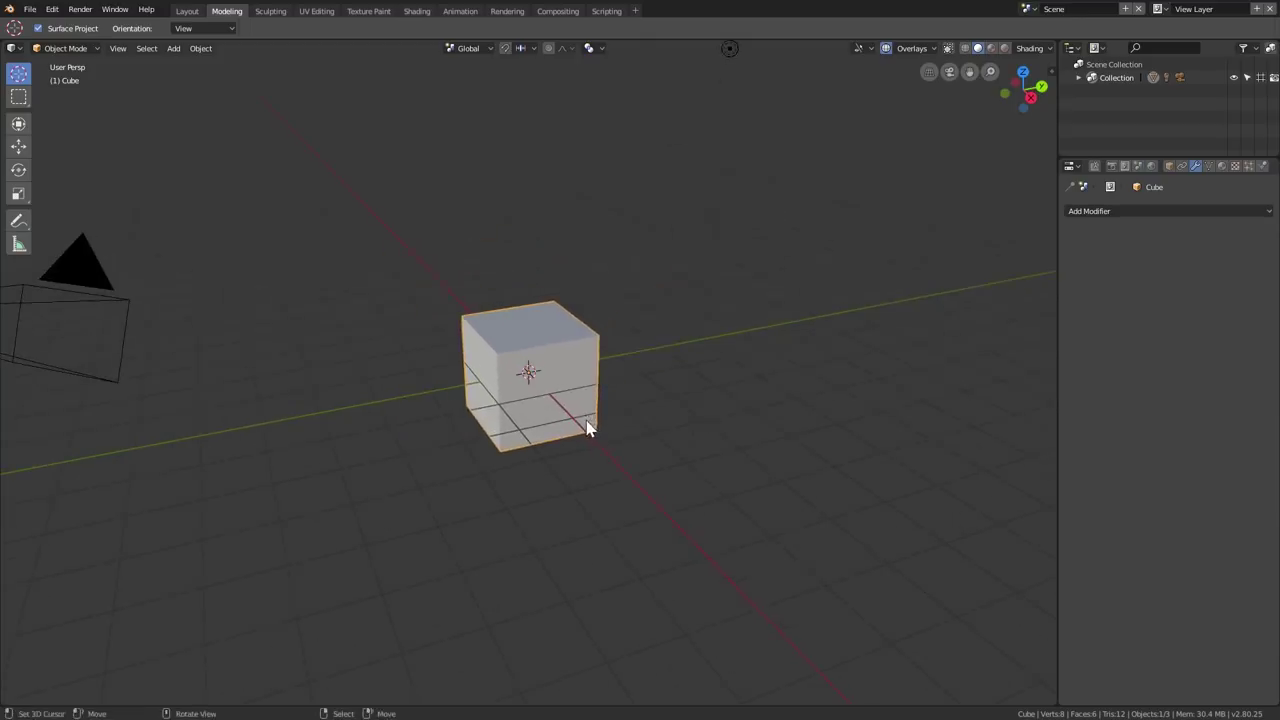
middle_drag(558, 417, 590, 415)
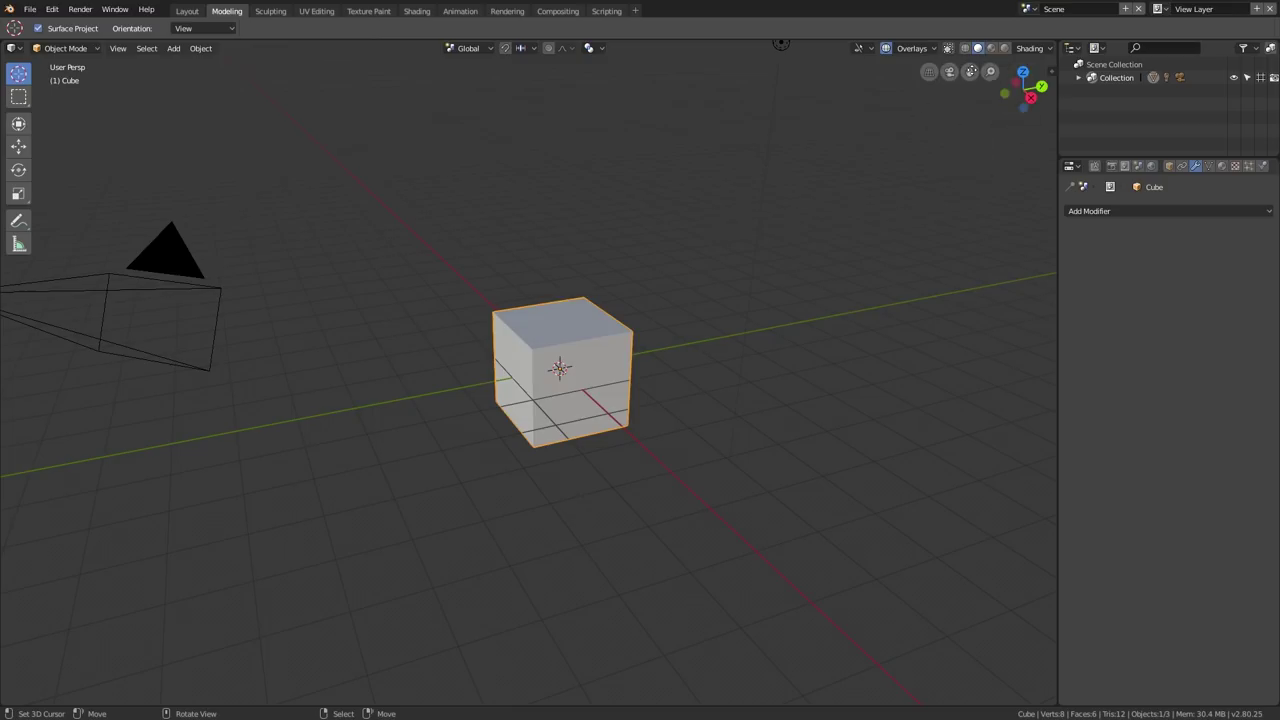
click(1031, 96)
click(1023, 70)
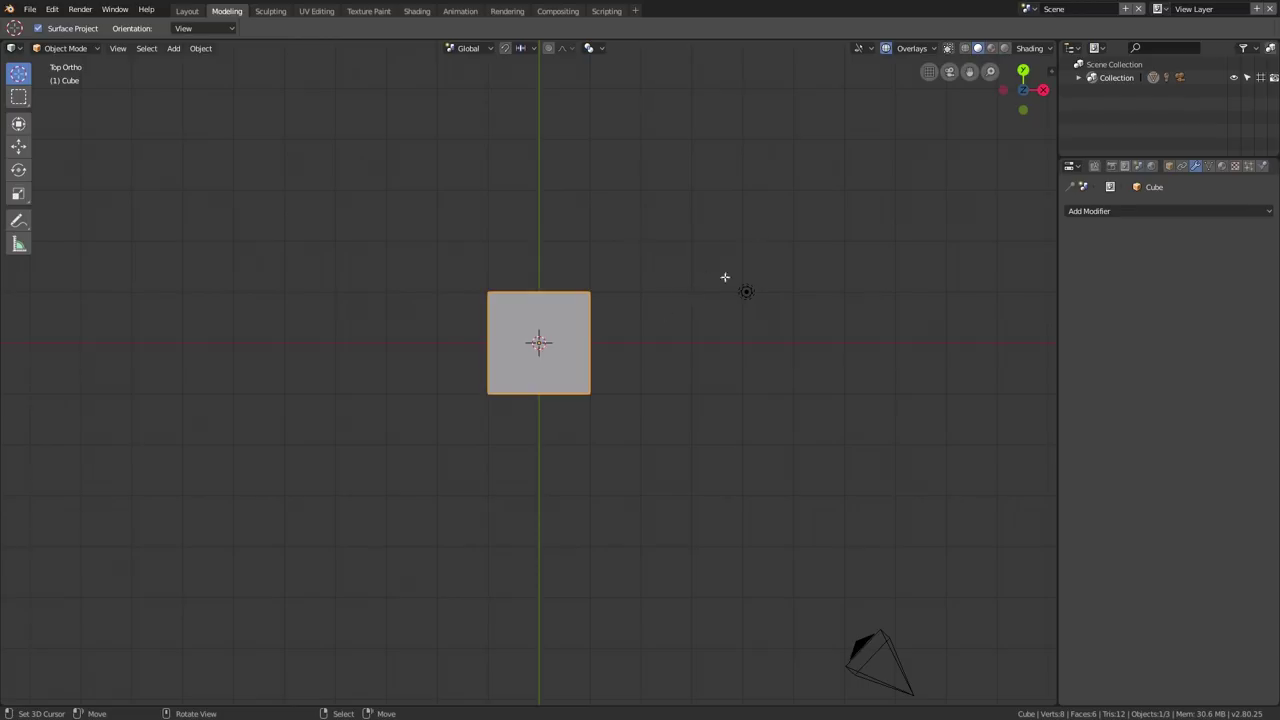
middle_drag(749, 514, 904, 371)
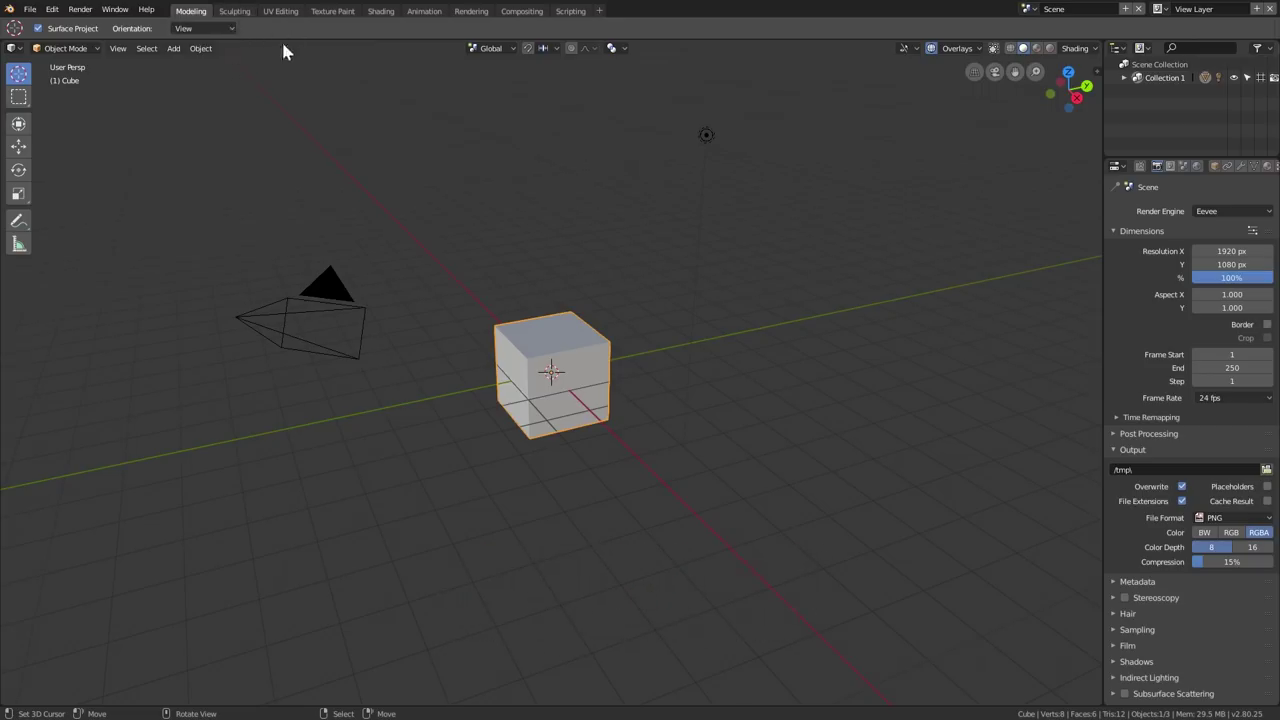
Switch to the Sculpting workspace and show the active tool's brush settings in the properties editor beside the outliner
click(233, 13)
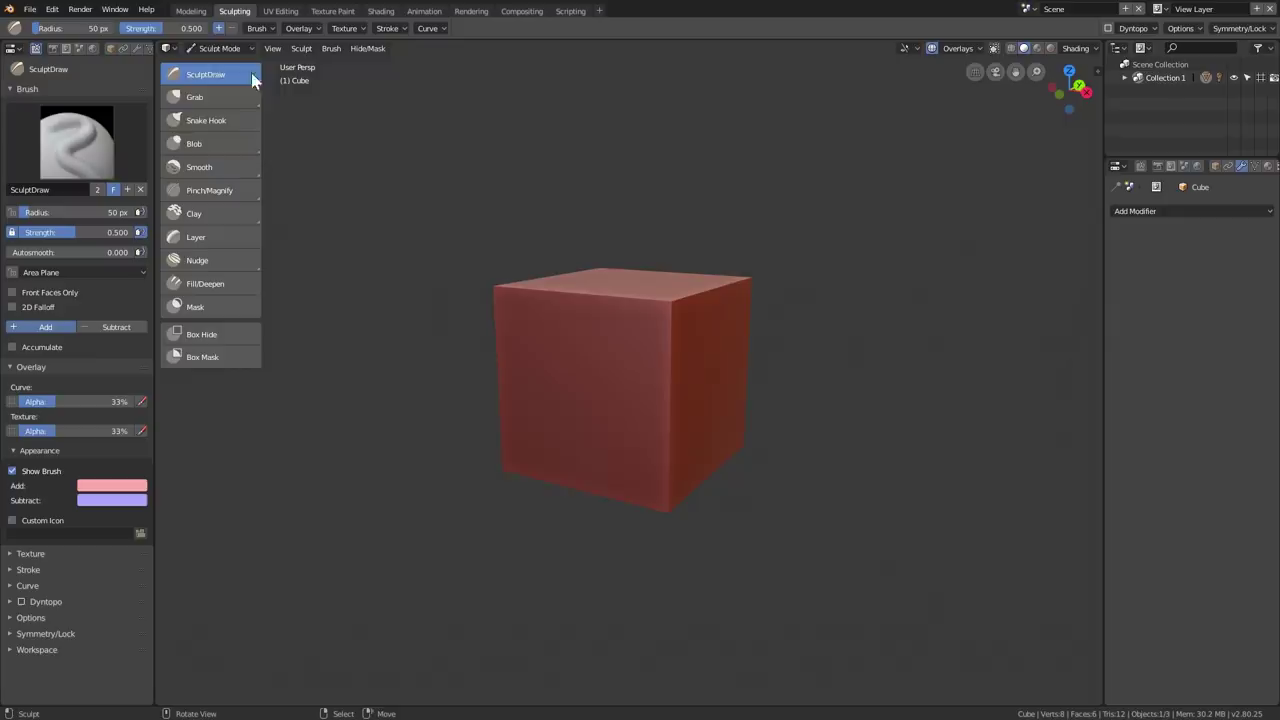
click(219, 48)
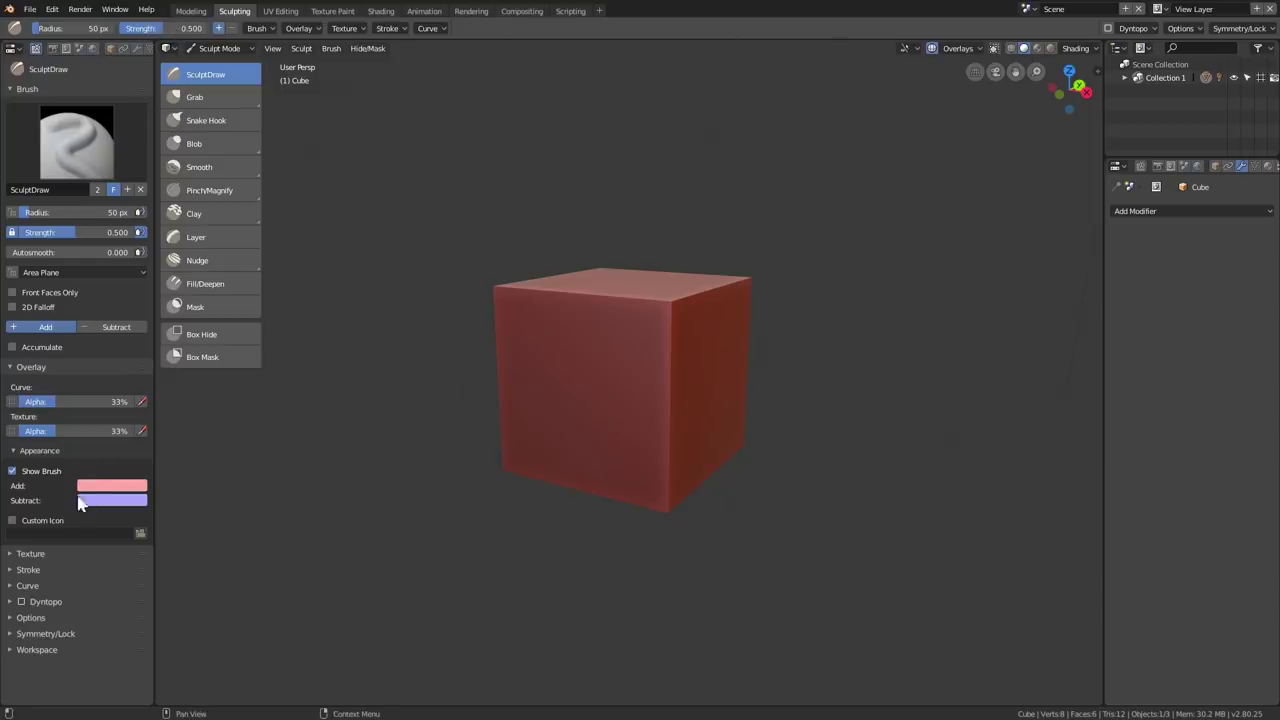
click(1140, 166)
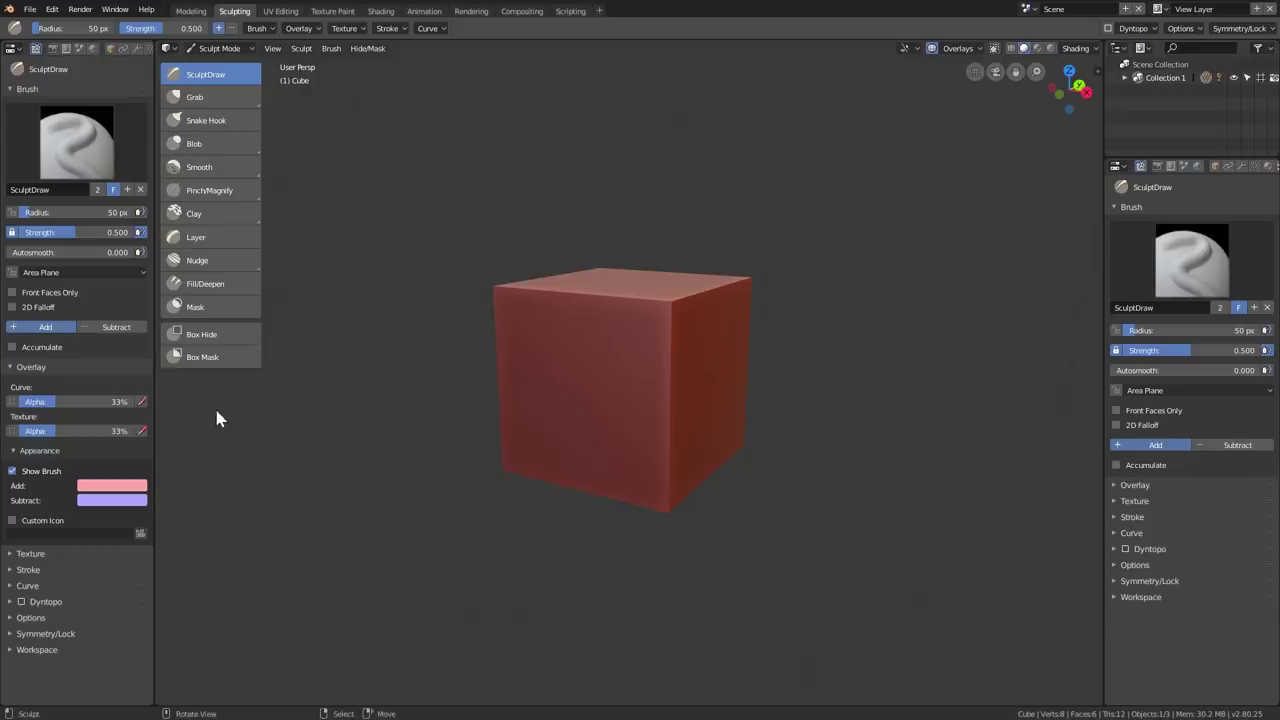
Hide and show the viewport toolbar, and check the scene properties before returning to the active tool settings
key(t)
key(t)
key(t)
key(t)
click(1186, 167)
click(1197, 167)
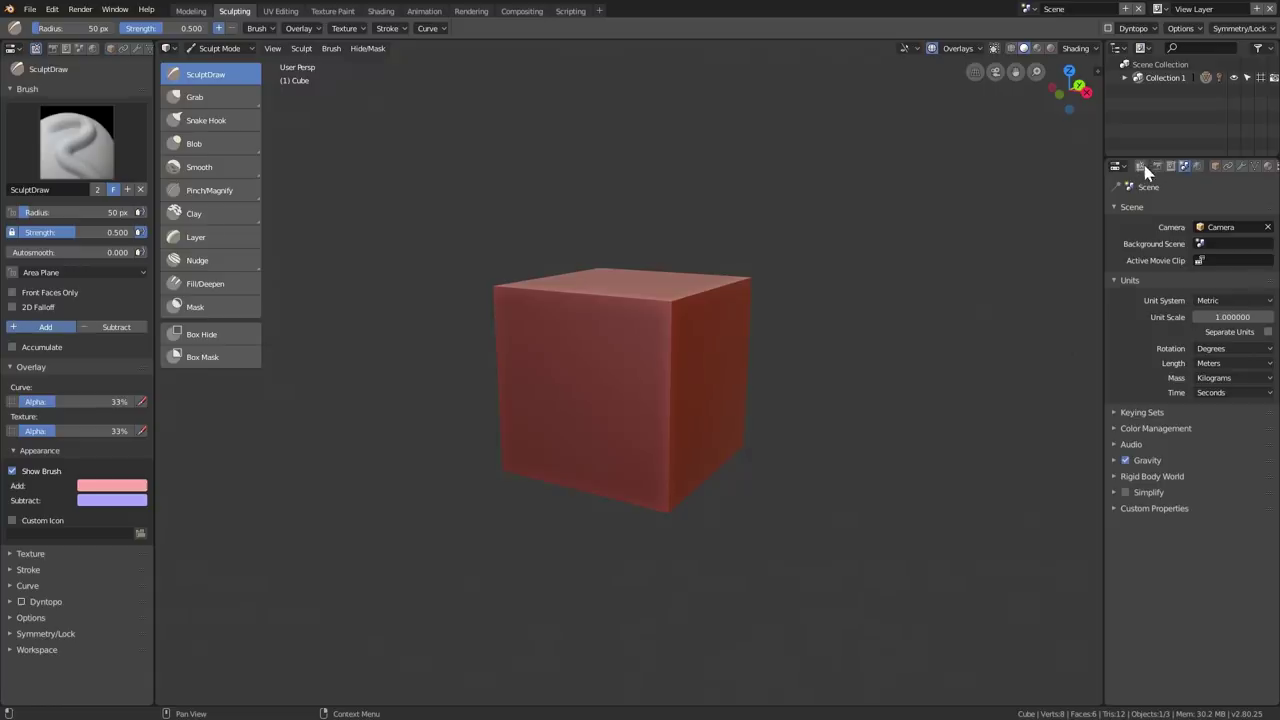
click(1142, 168)
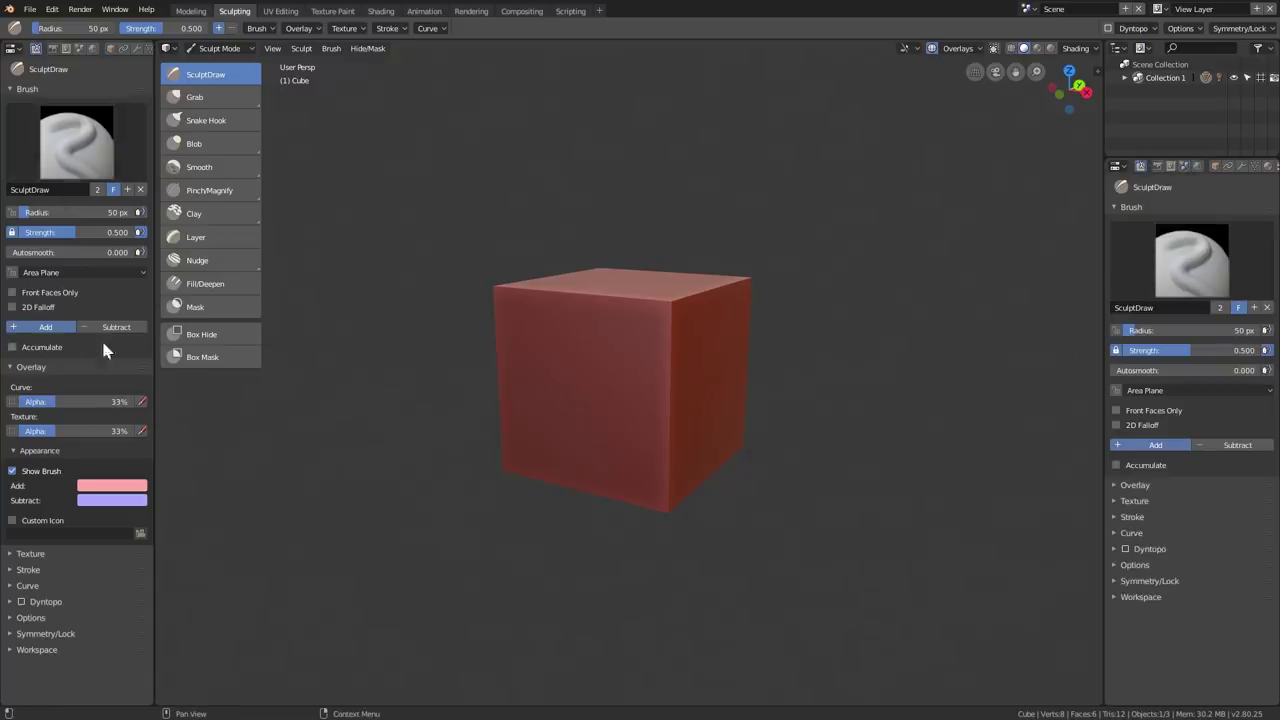
Remove the duplicate brush settings area by joining the 3D viewport over it
right_click(154, 450)
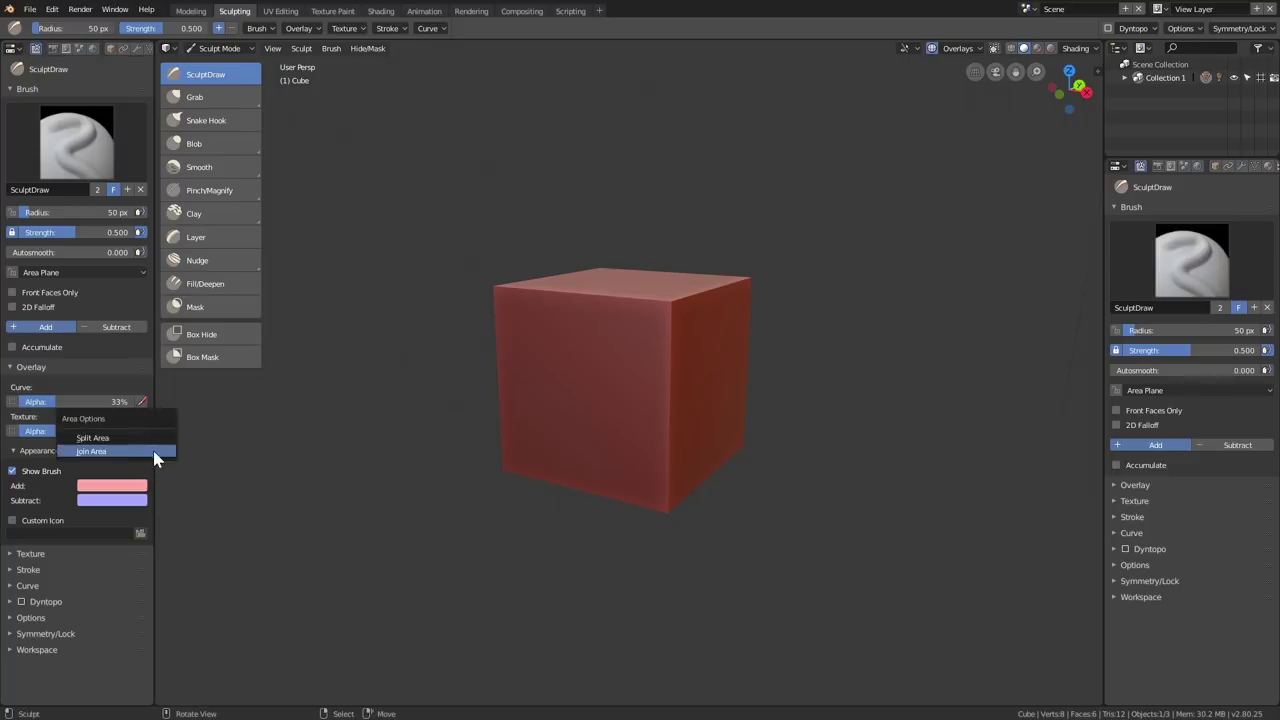
click(150, 455)
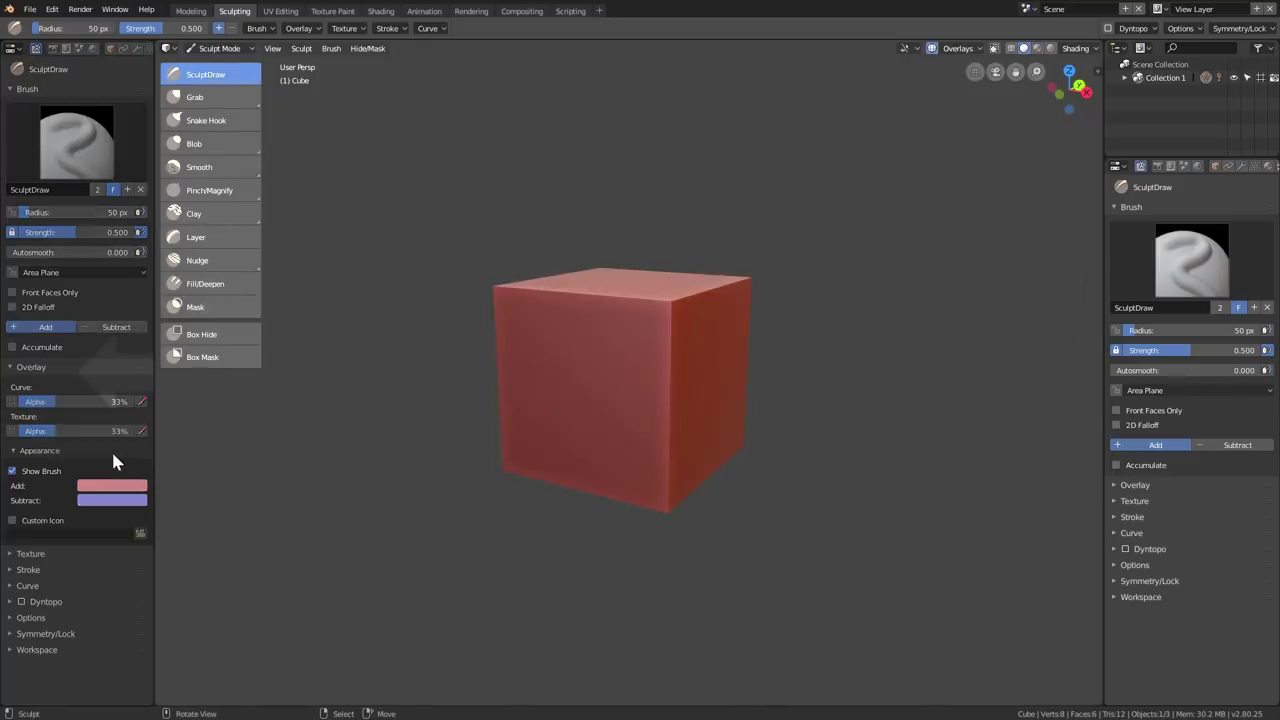
click(112, 462)
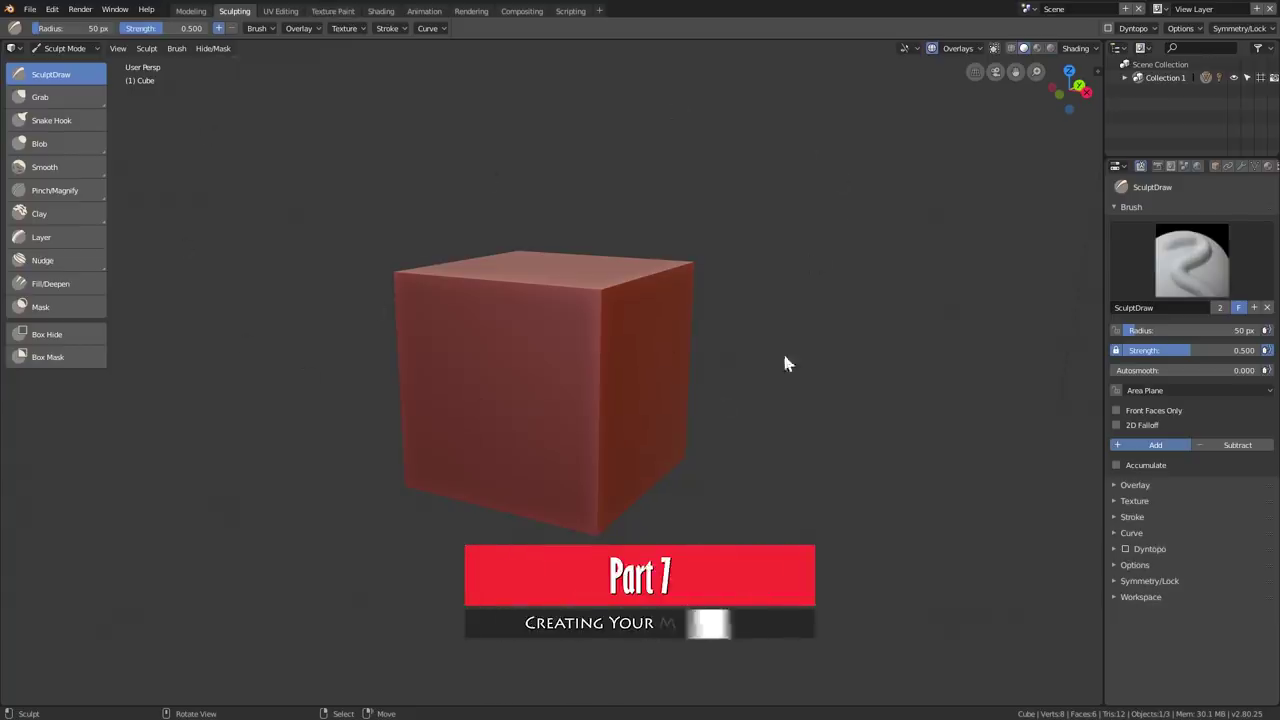
Duplicate the Sculpting workspace and rename the copy YanSculpts
right_click(237, 14)
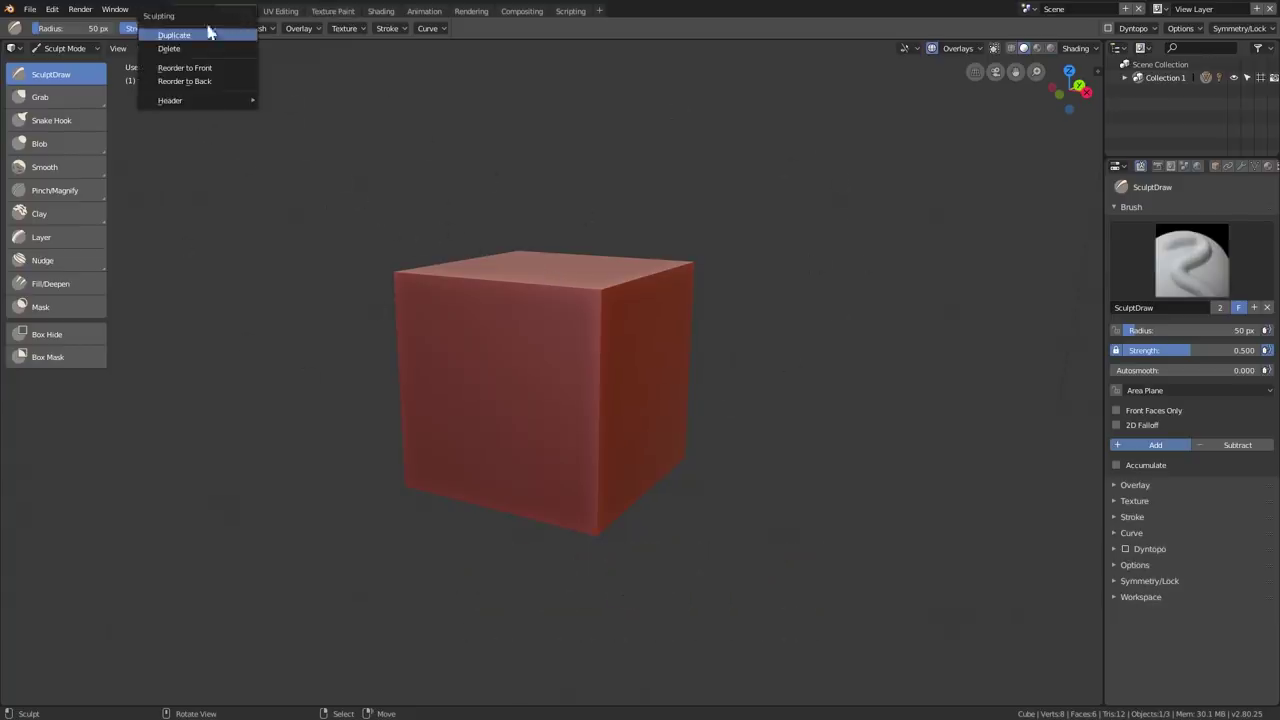
click(174, 37)
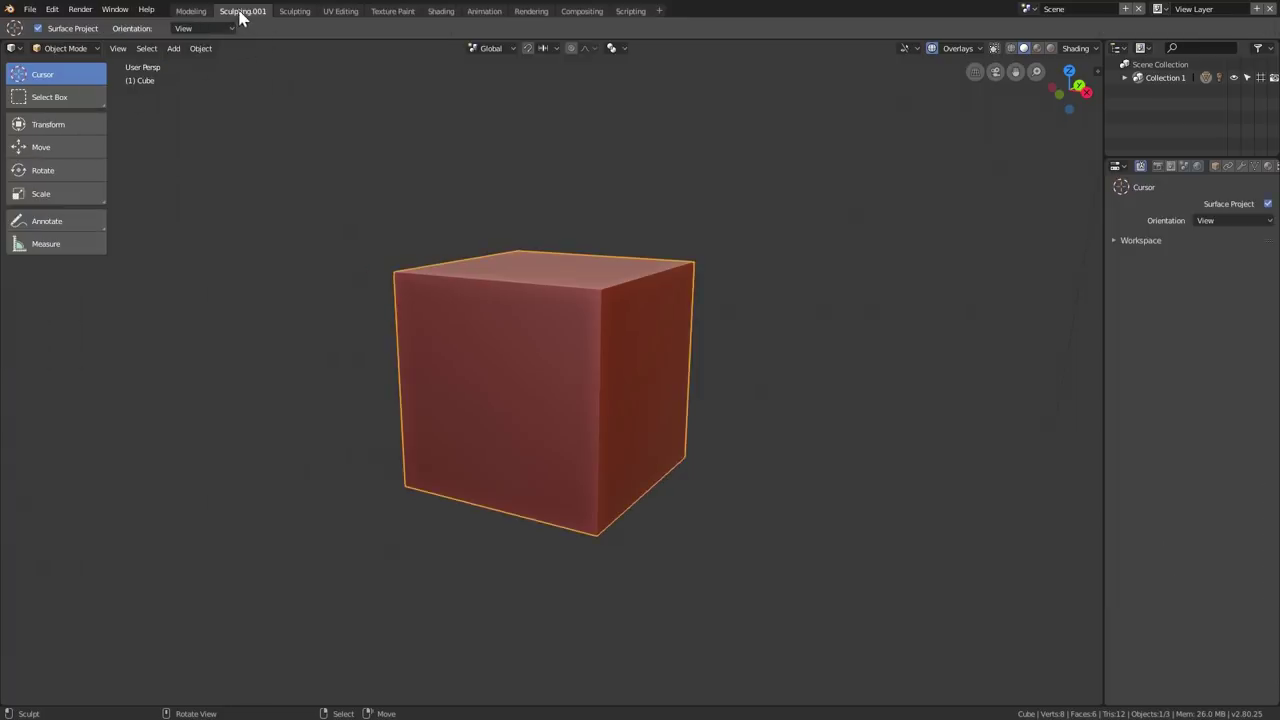
double_click(240, 12)
key(BackSpace)
text(IanSculpts)
key(Return)
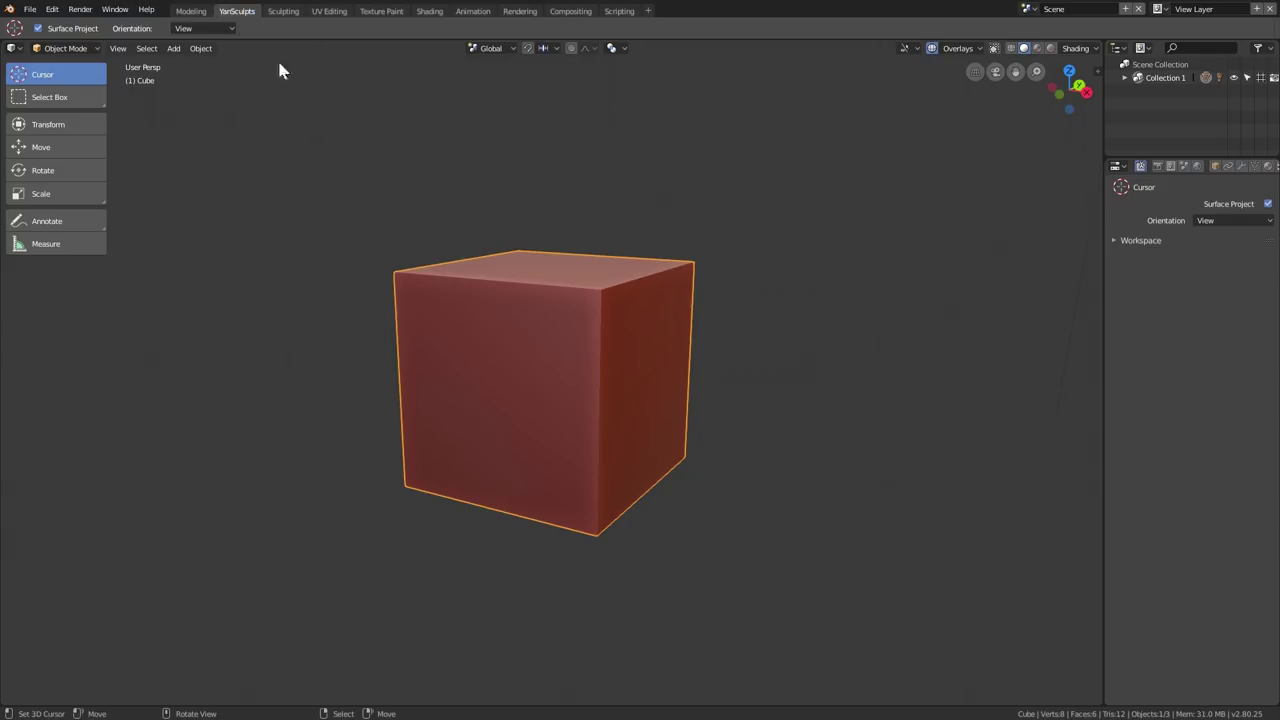
Set the cube to Sculpt Mode in the YanSculpts workspace
click(66, 48)
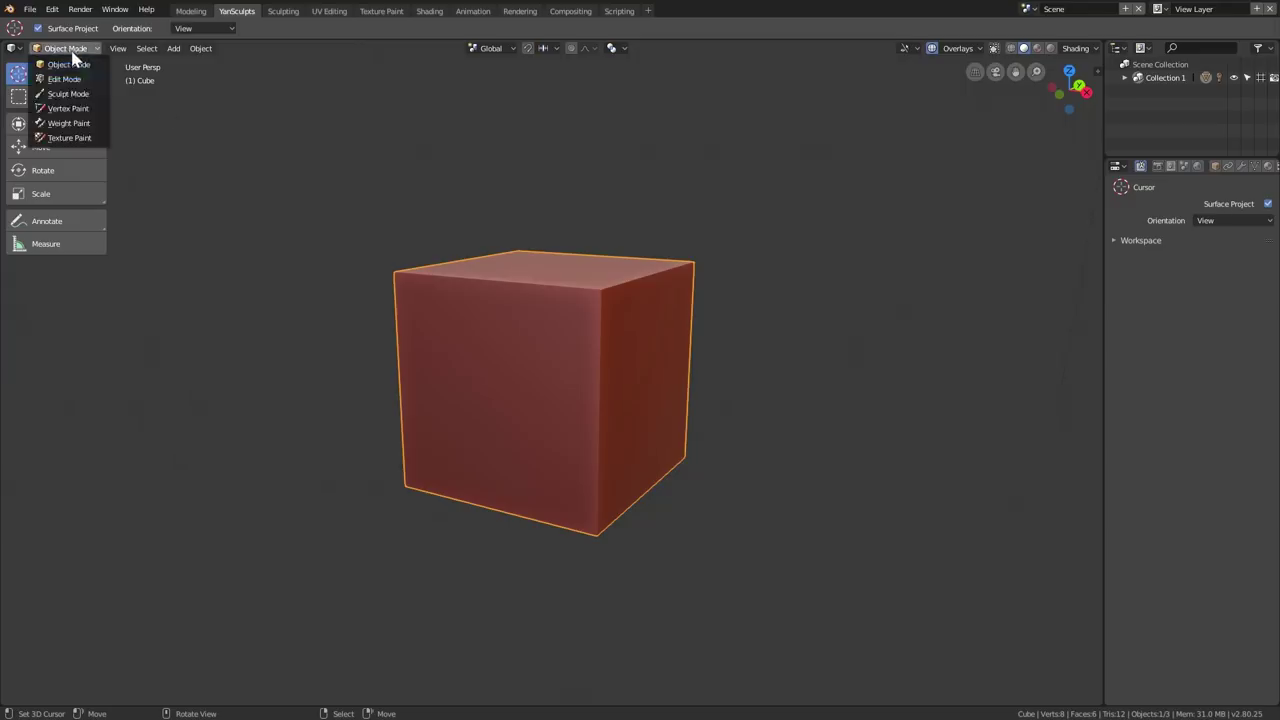
click(88, 95)
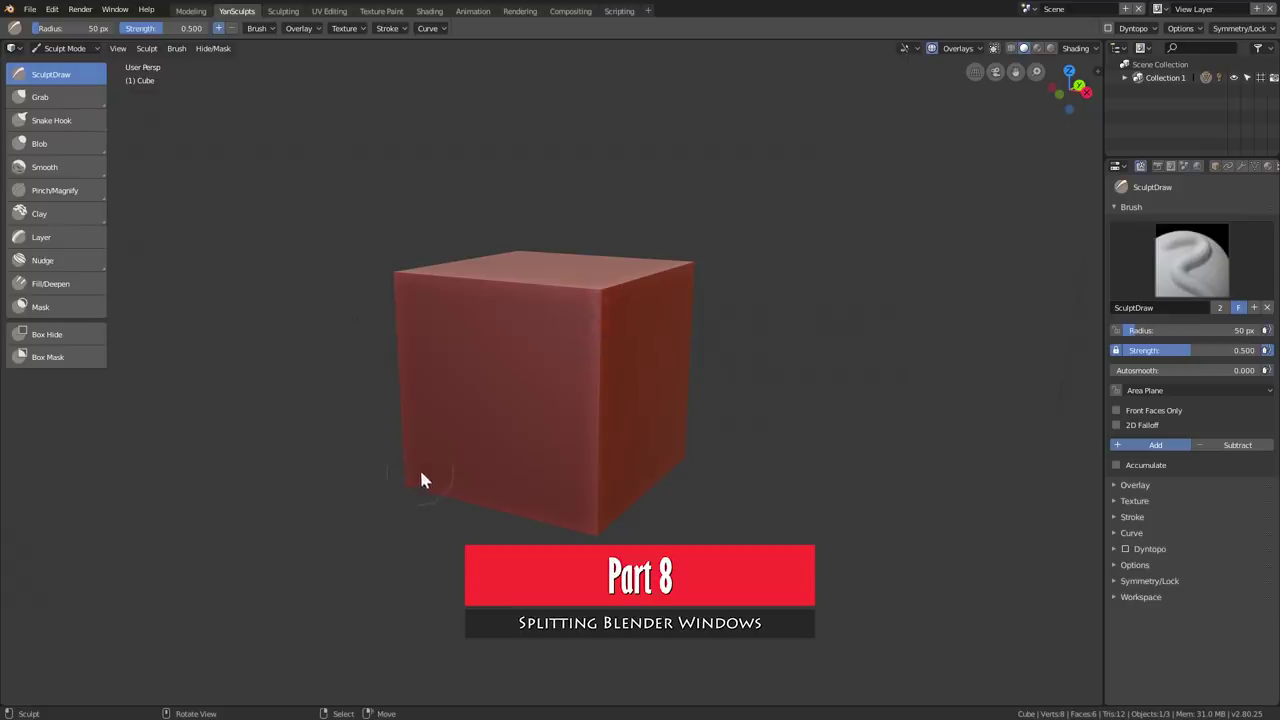
Split the 3D viewport vertically into a narrower and a wider viewport side by side
right_click(1102, 113)
click(1063, 97)
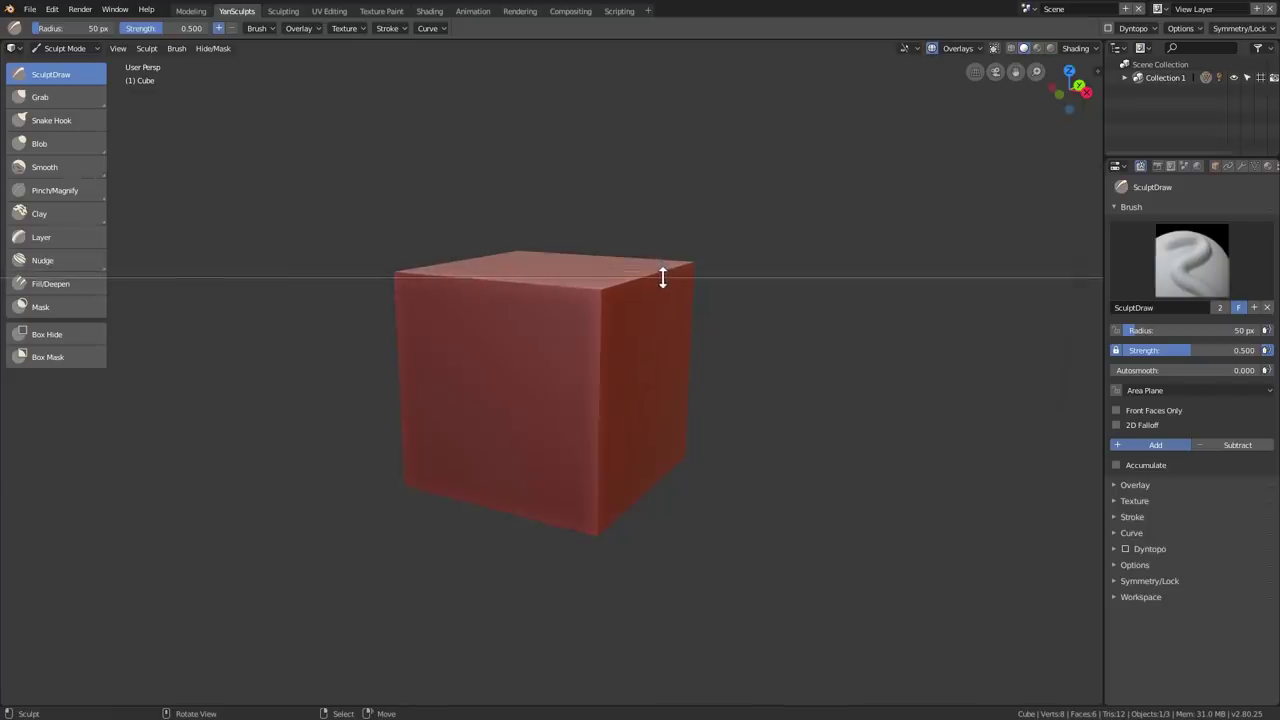
key(Tab)
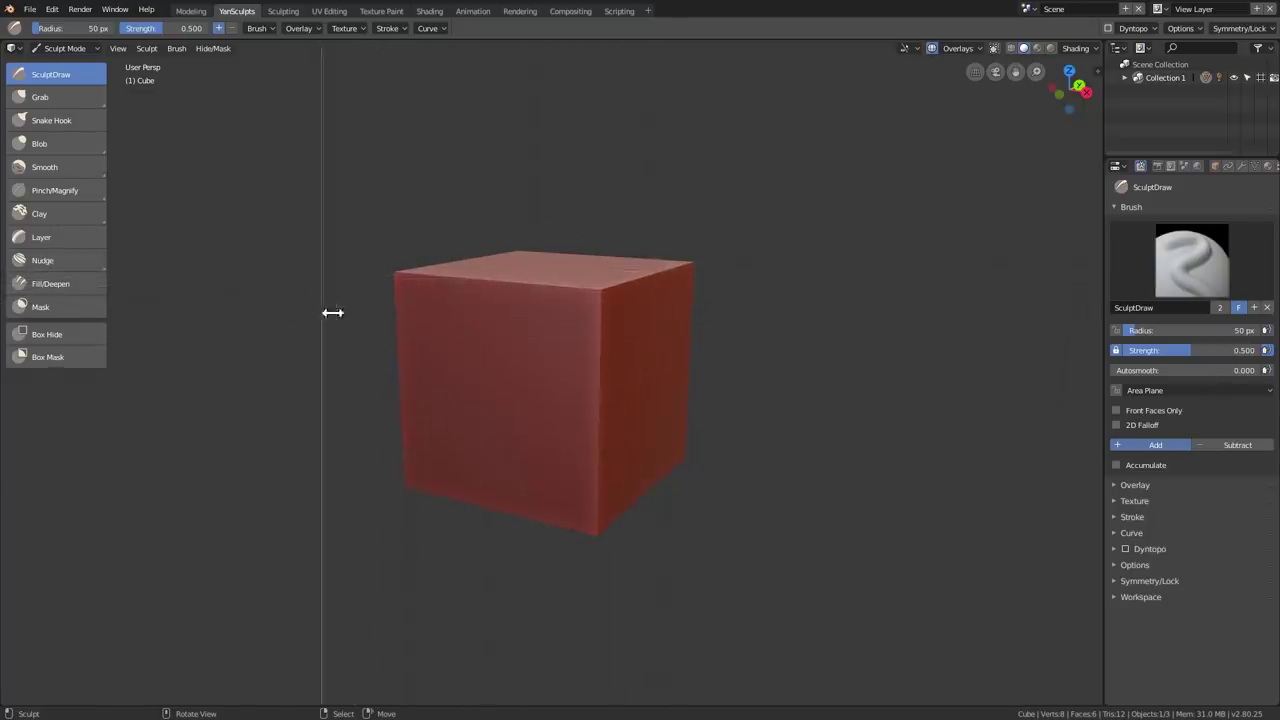
click(375, 343)
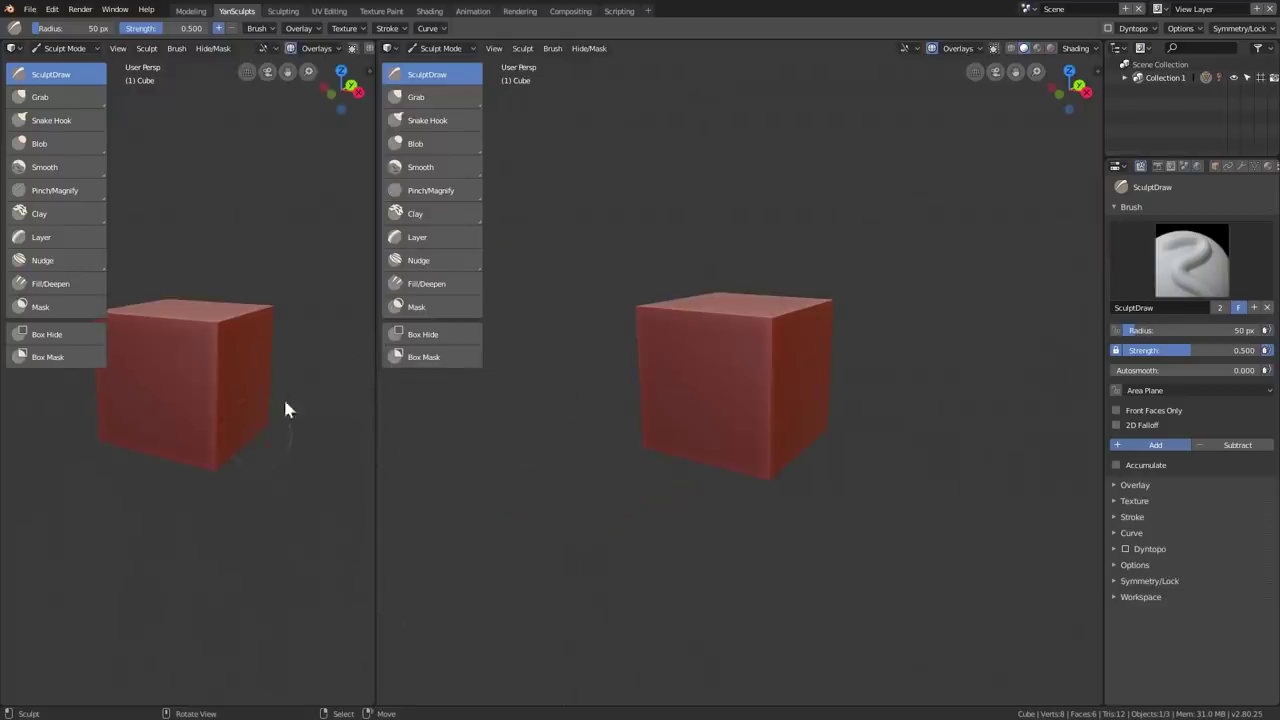
Split the narrower 3D viewport horizontally into two stacked viewports of about equal height
right_click(374, 375)
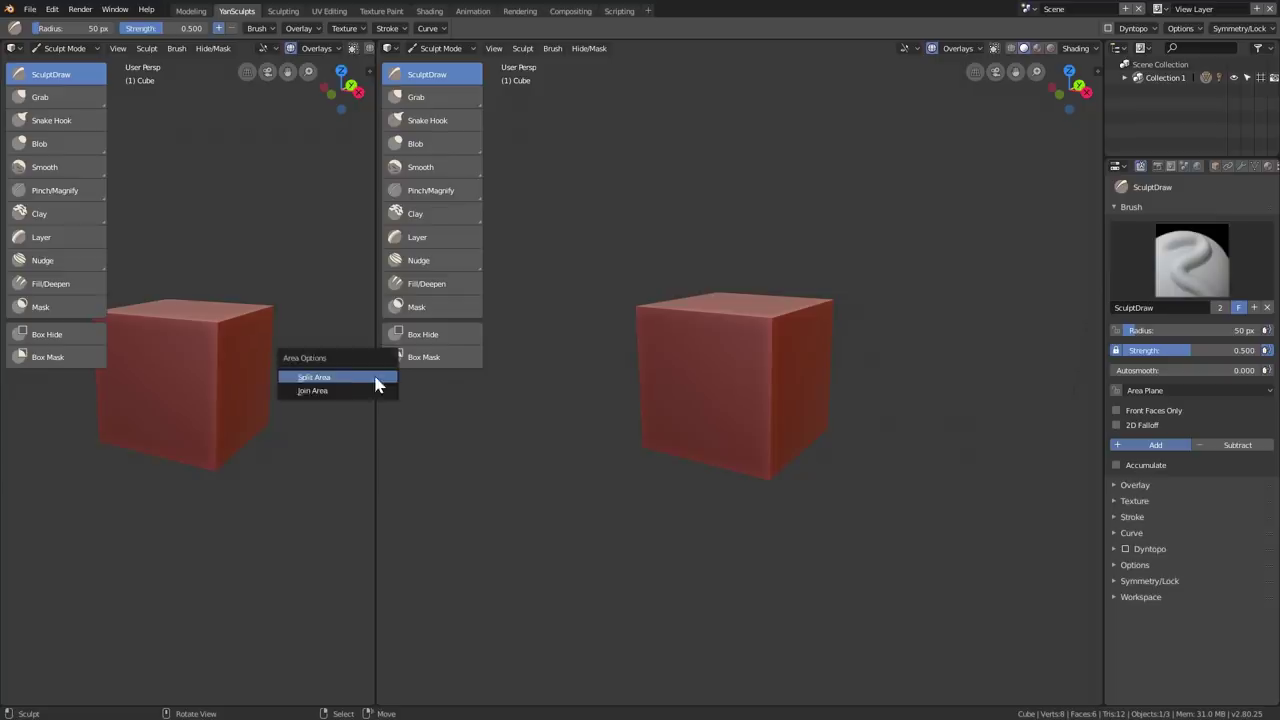
click(366, 374)
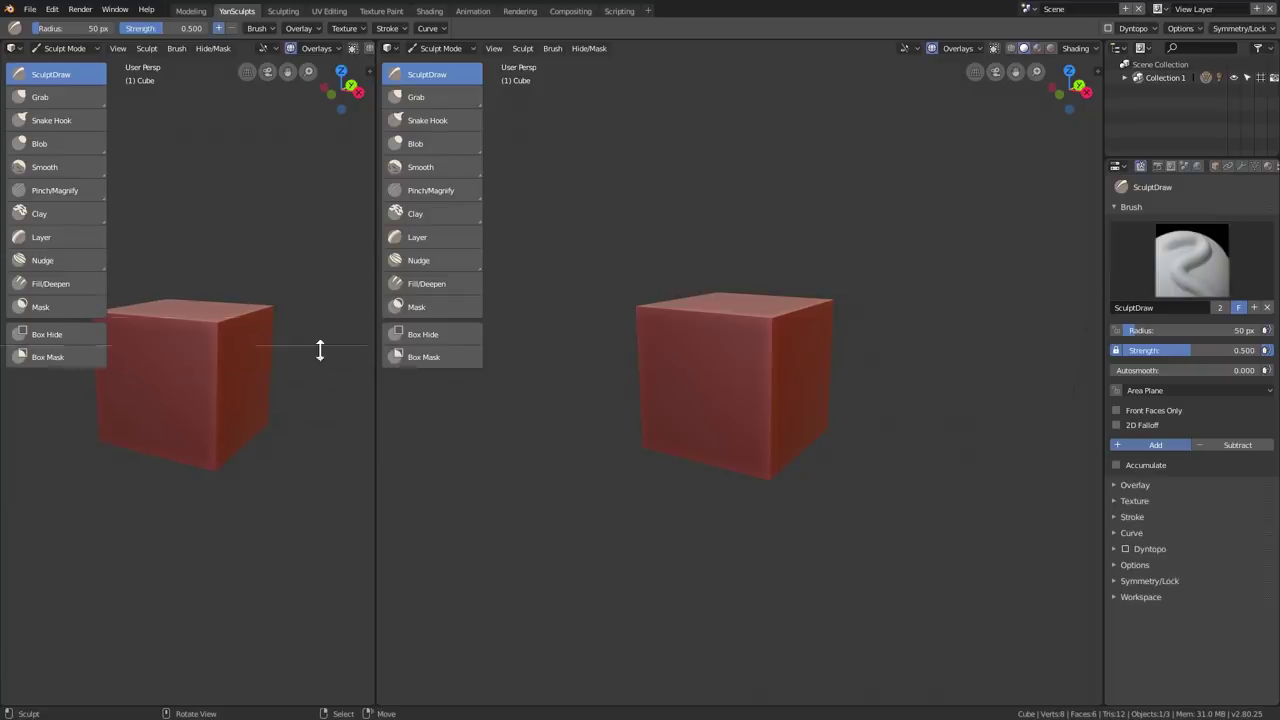
click(320, 367)
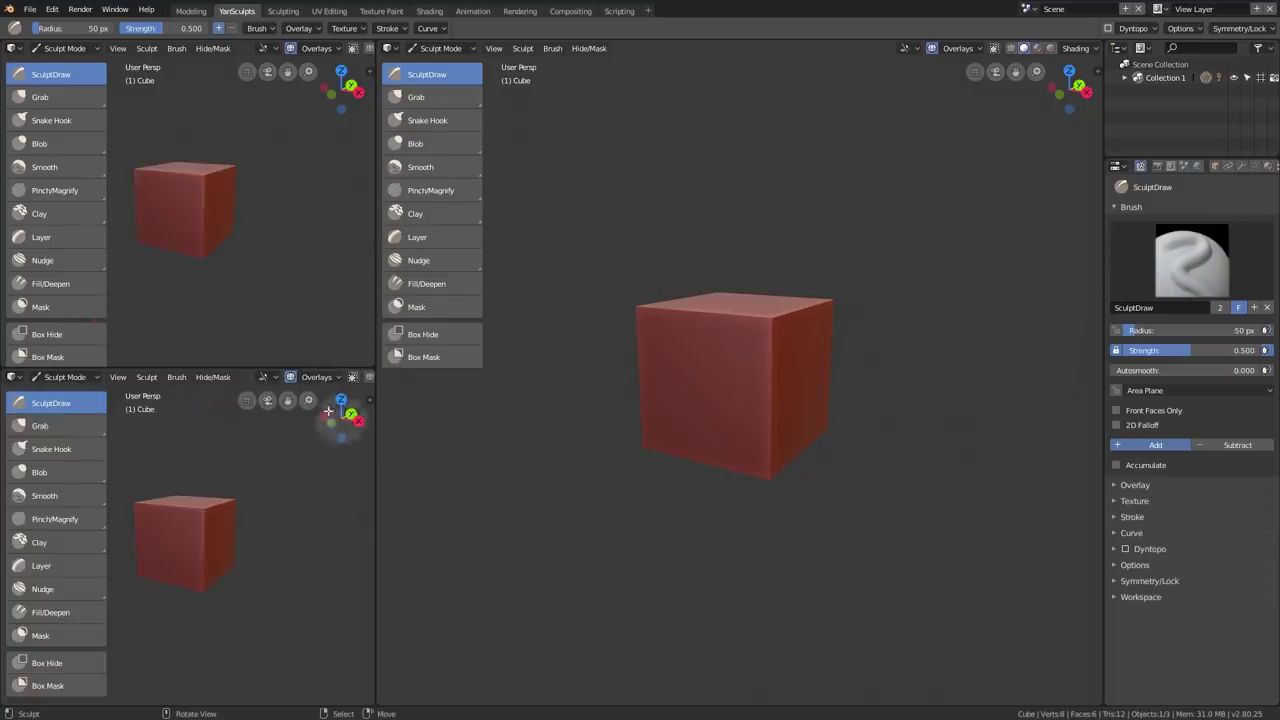
Frame the cube at a corner angle in the upper small viewport and enlarged from the front in the lower one
middle_drag(171, 243, 274, 253)
middle_drag(228, 556, 269, 548)
scroll(265, 560, up, 6)
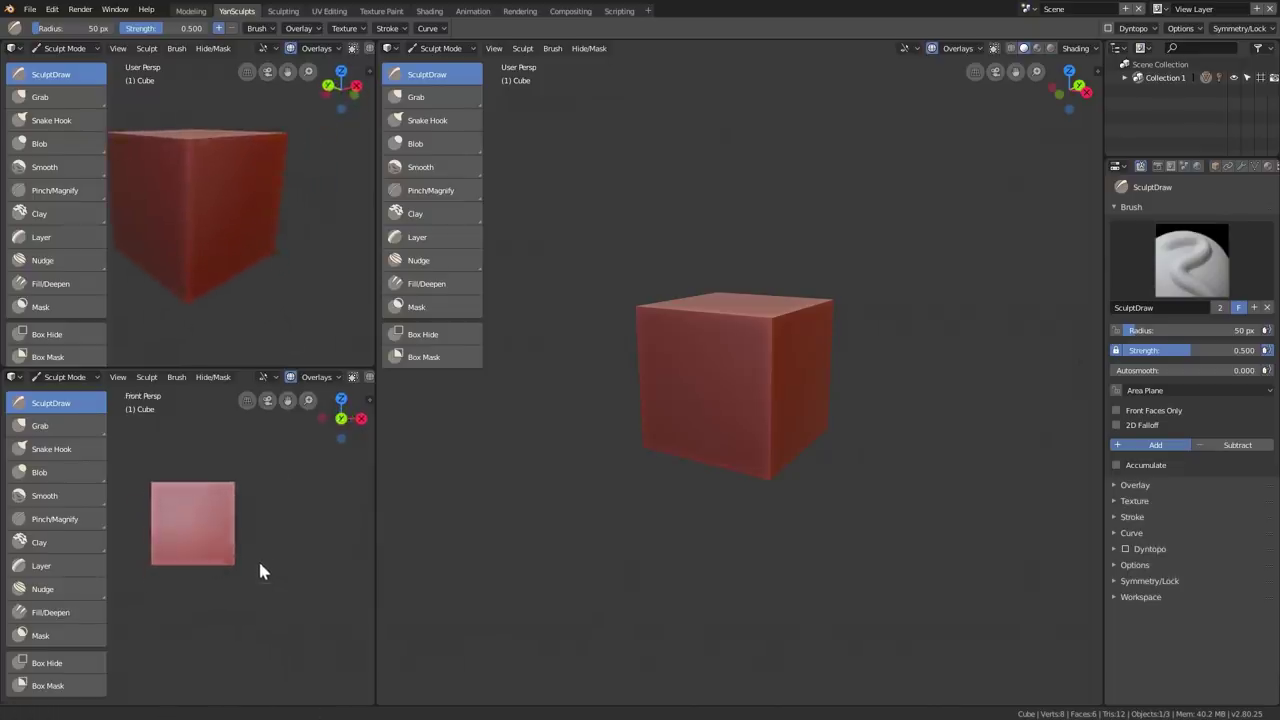
scroll(260, 580, up, 1)
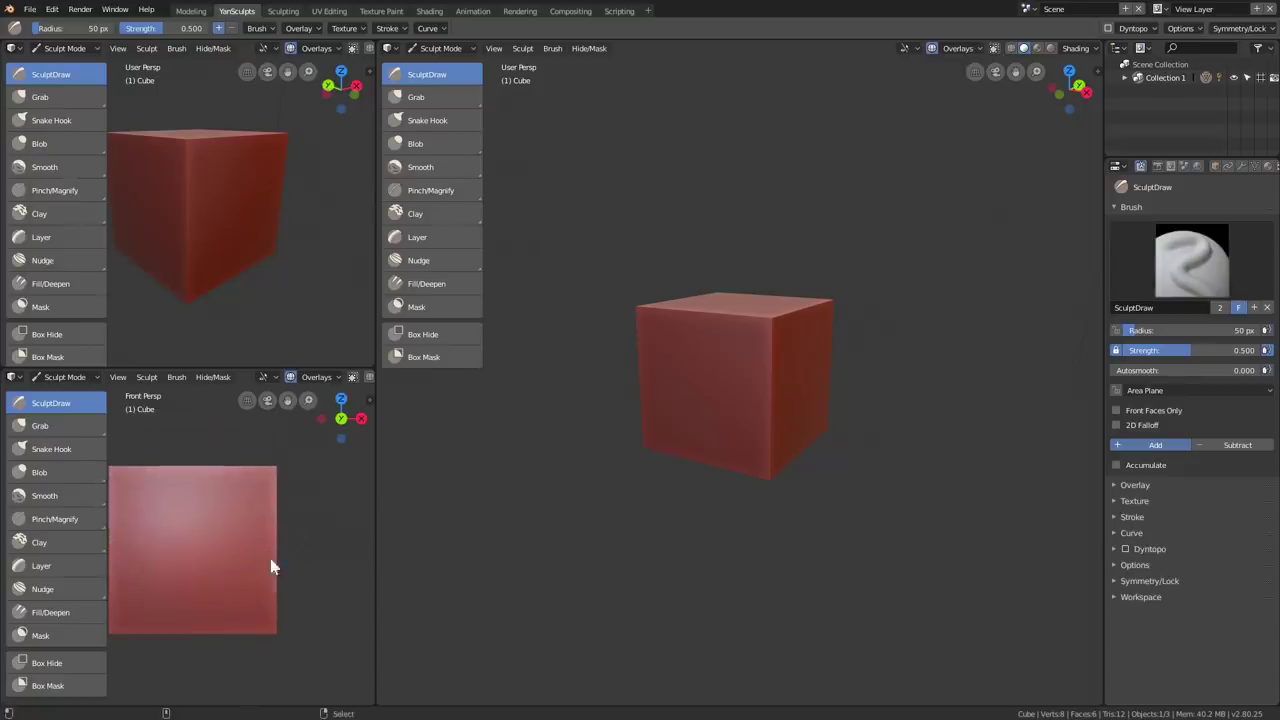
alt+middle_drag(652, 351, 808, 386)
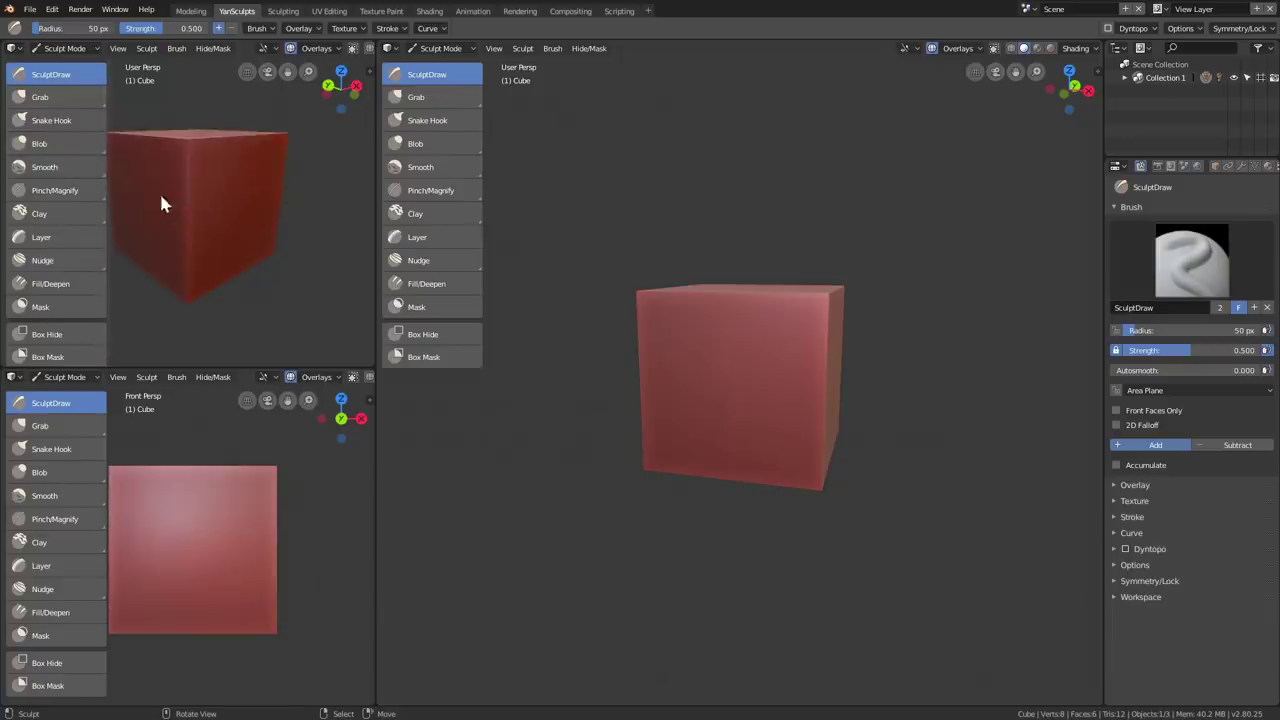
Hide the brush toolbar and turn off overlays in both small viewports
key(t)
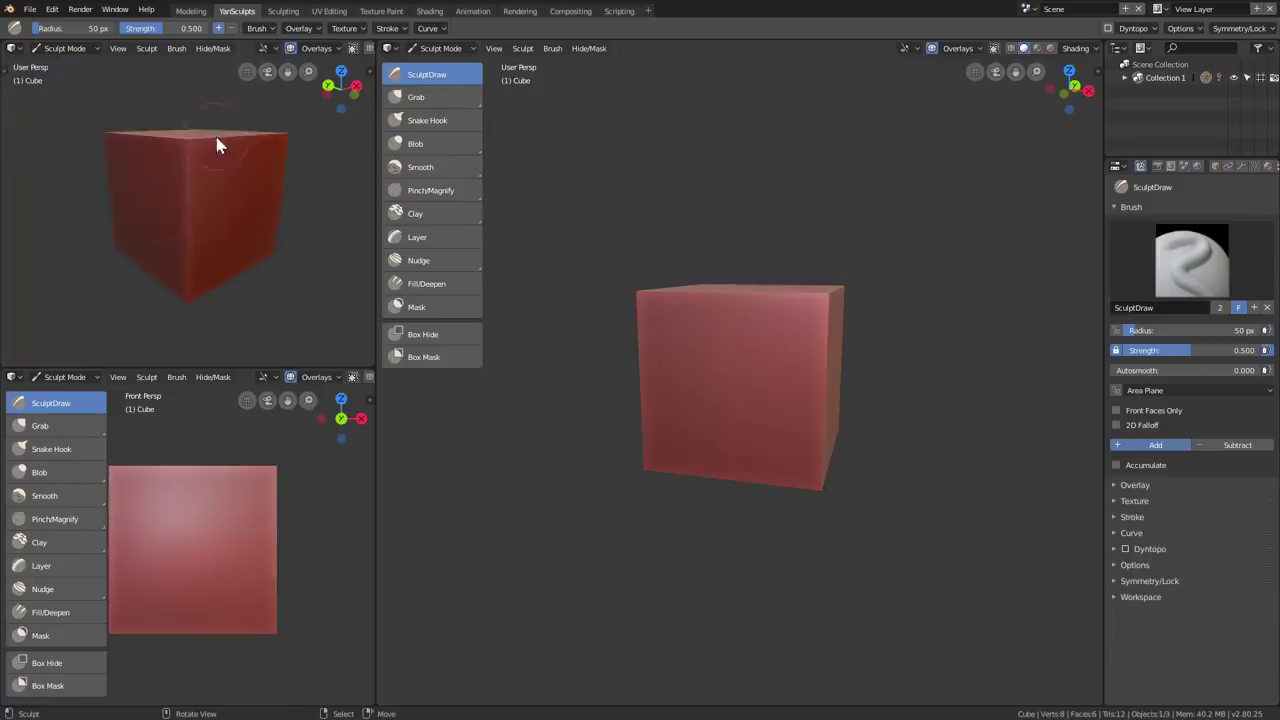
key(t)
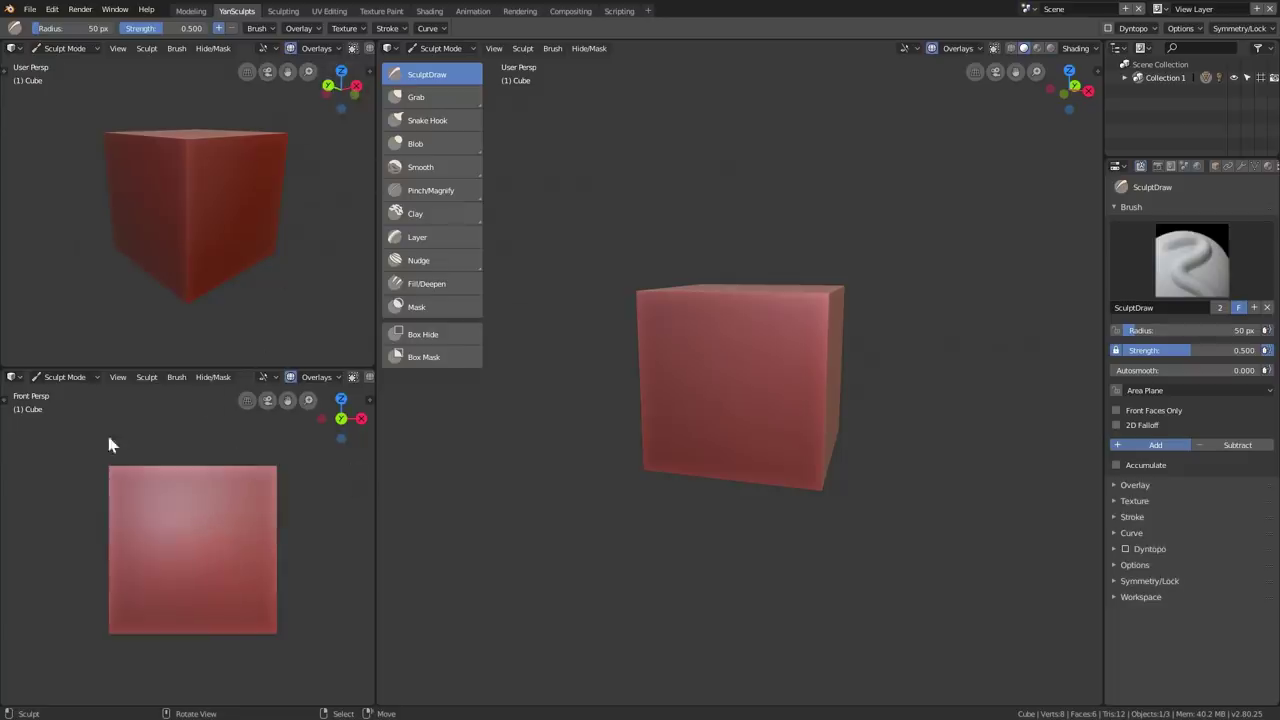
click(290, 49)
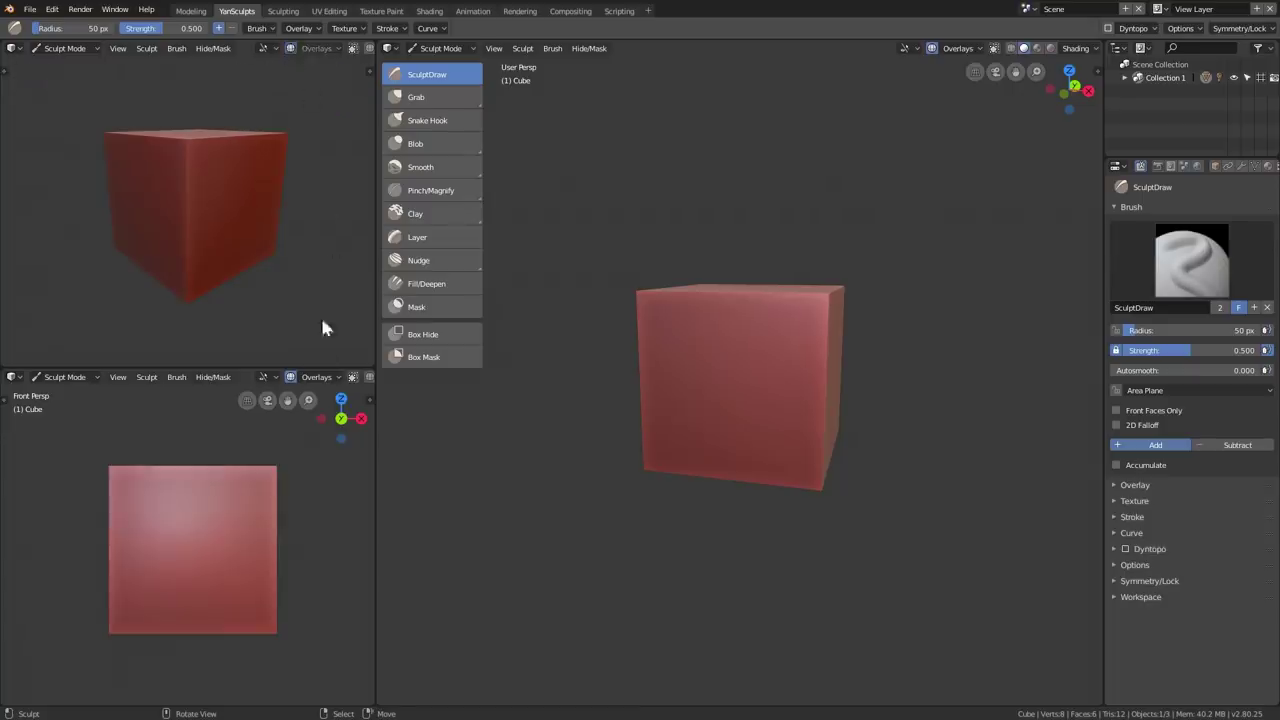
click(290, 378)
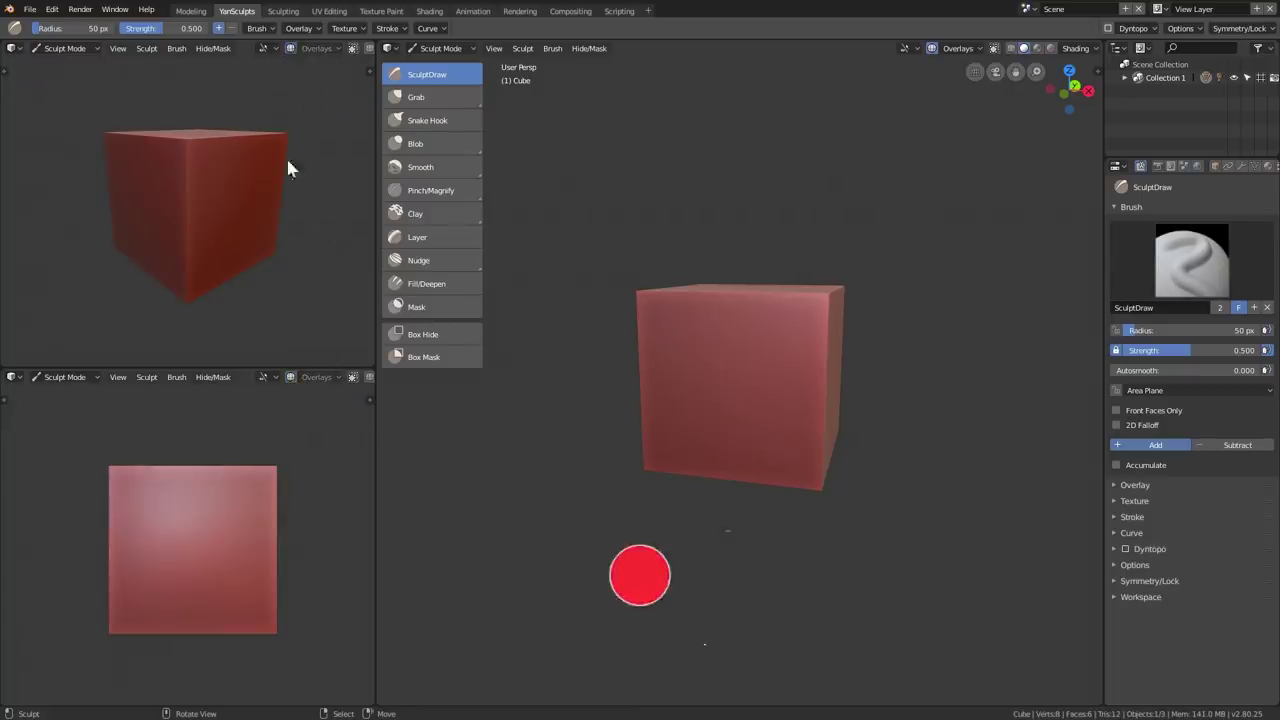
Set the upper small viewport's matcap to the light grey sphere, first in the matcap collection
scroll(285, 49, down, 3)
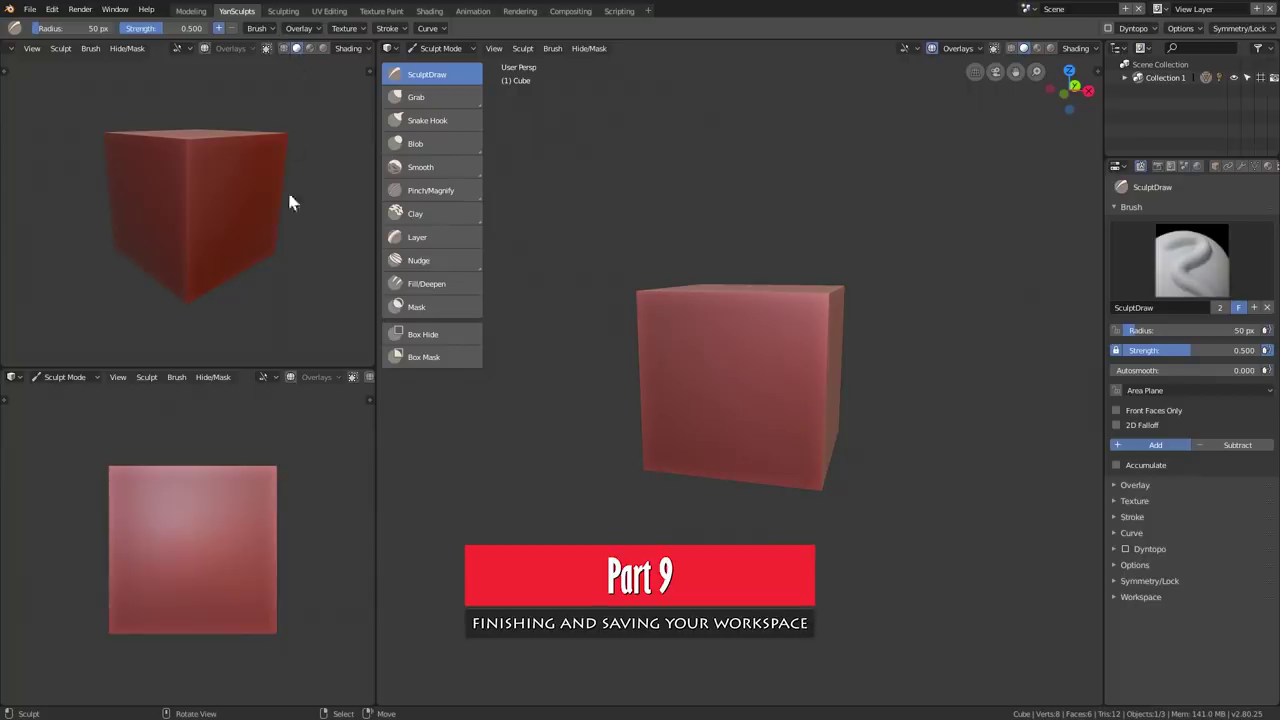
scroll(290, 380, down, 3)
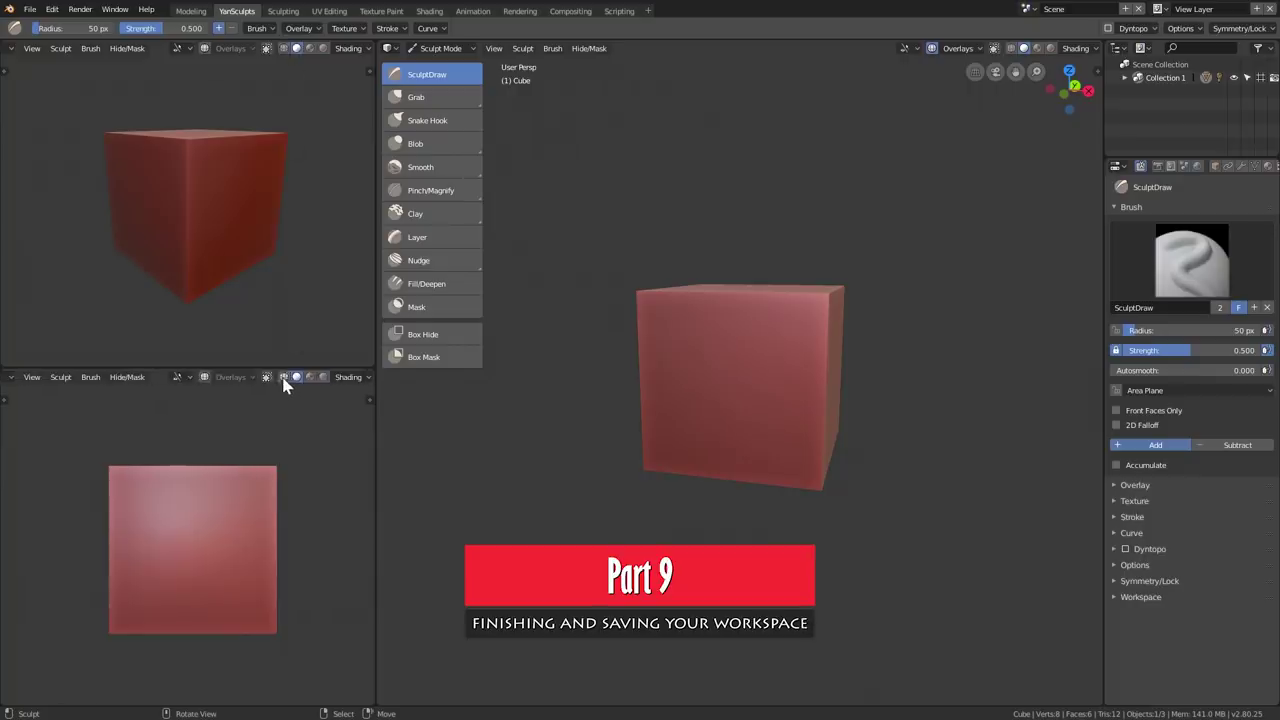
scroll(250, 48, up, 3)
scroll(250, 48, down, 3)
click(362, 48)
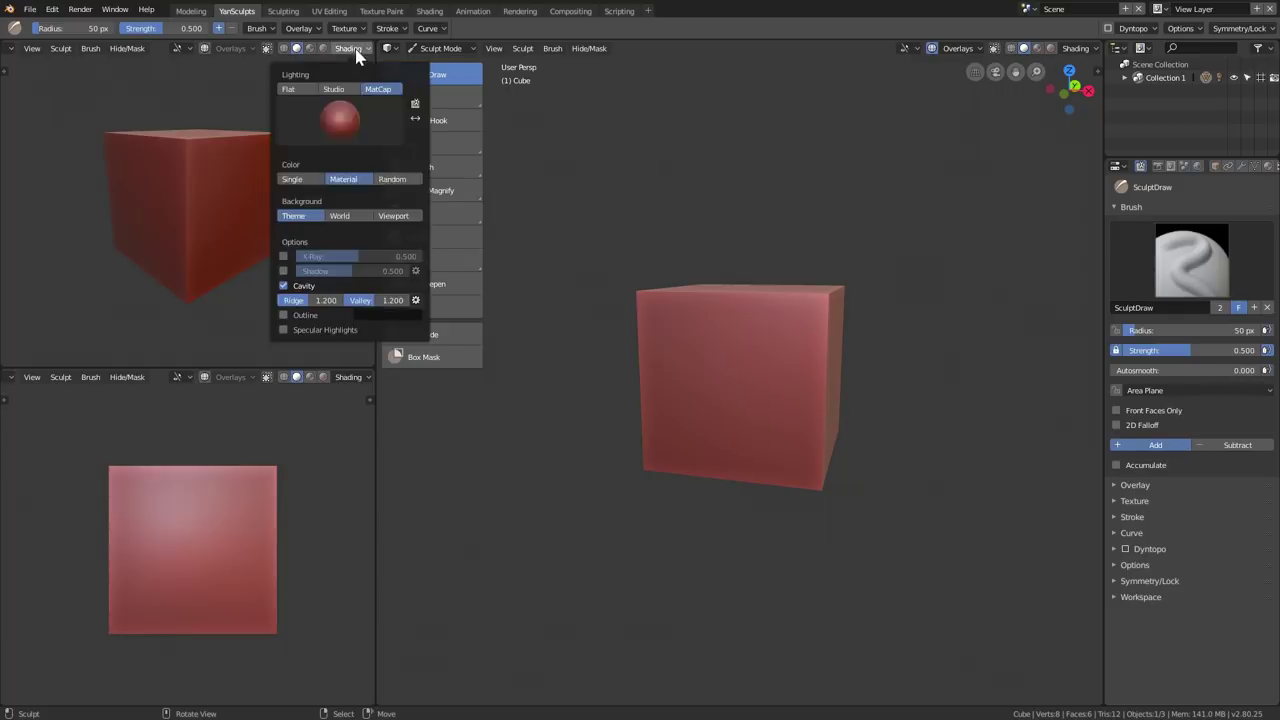
click(343, 118)
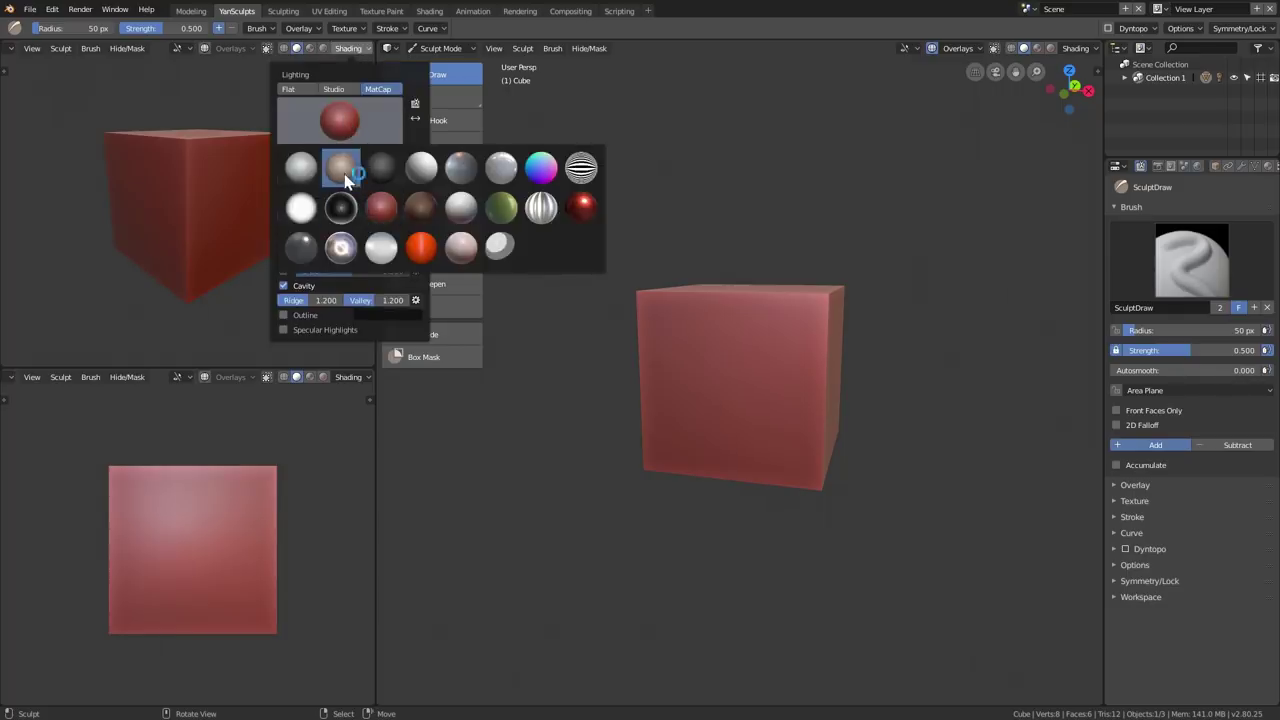
click(300, 168)
Set the lower small viewport's matcap to the pale grey sphere, fifth in the second row of the collection
click(348, 377)
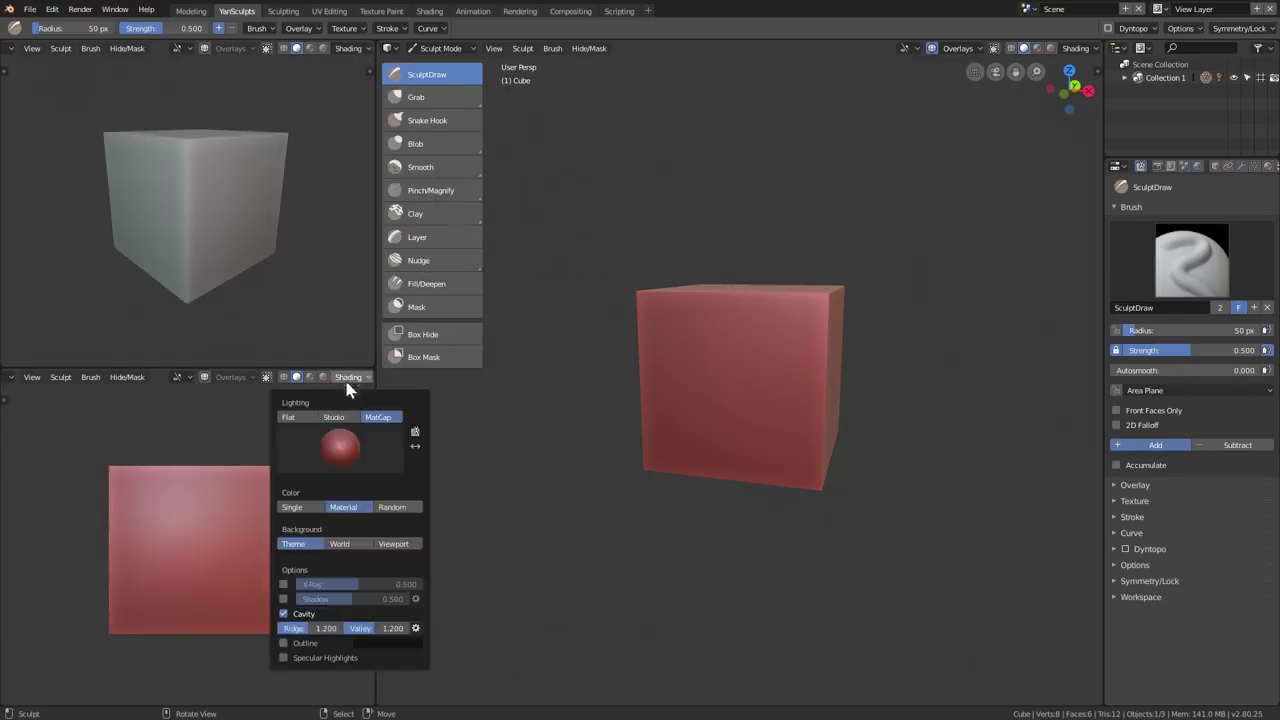
click(340, 447)
click(372, 447)
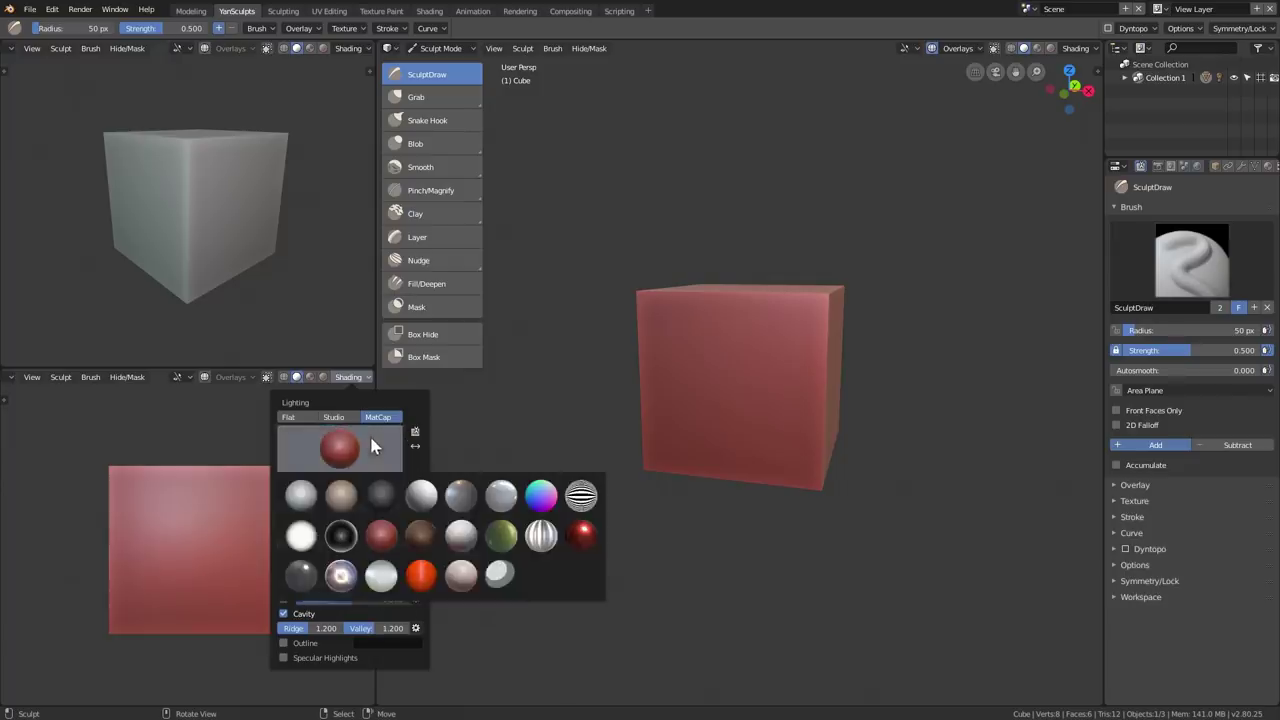
click(460, 535)
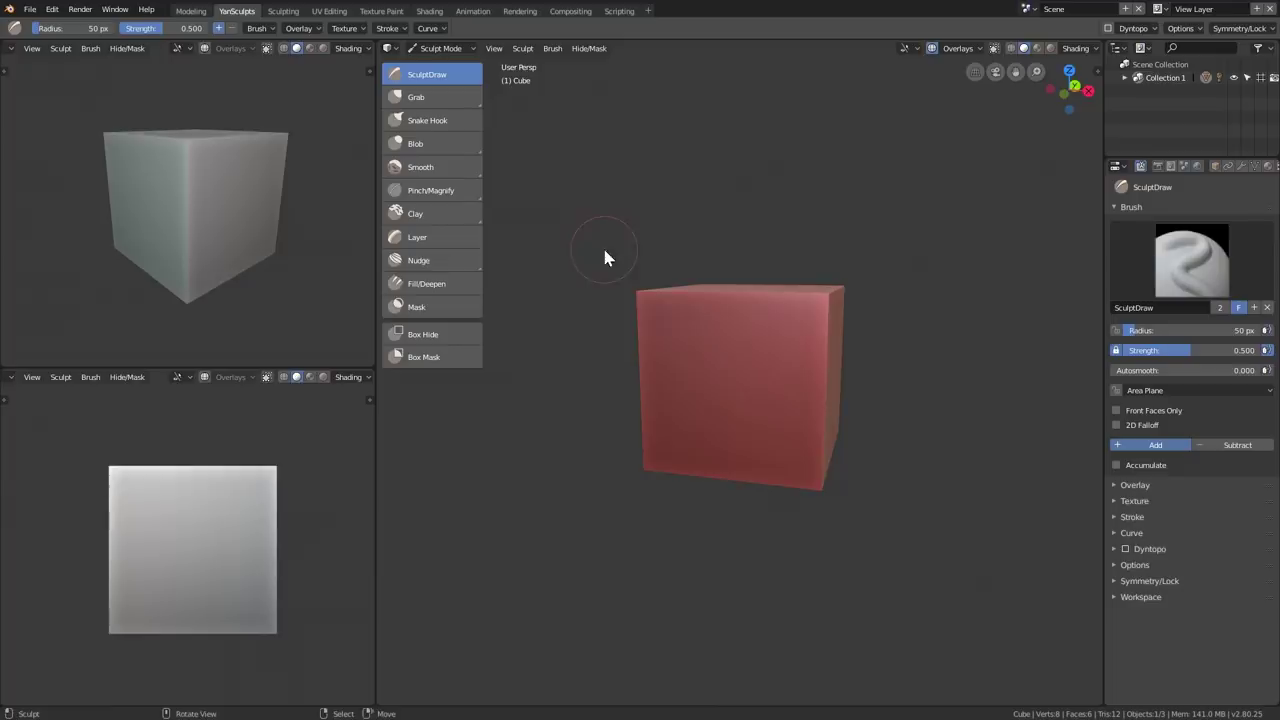
Switch to the Modeling workspace and save the current setup as the startup file
ctrl+middle_drag(928, 497, 974, 470)
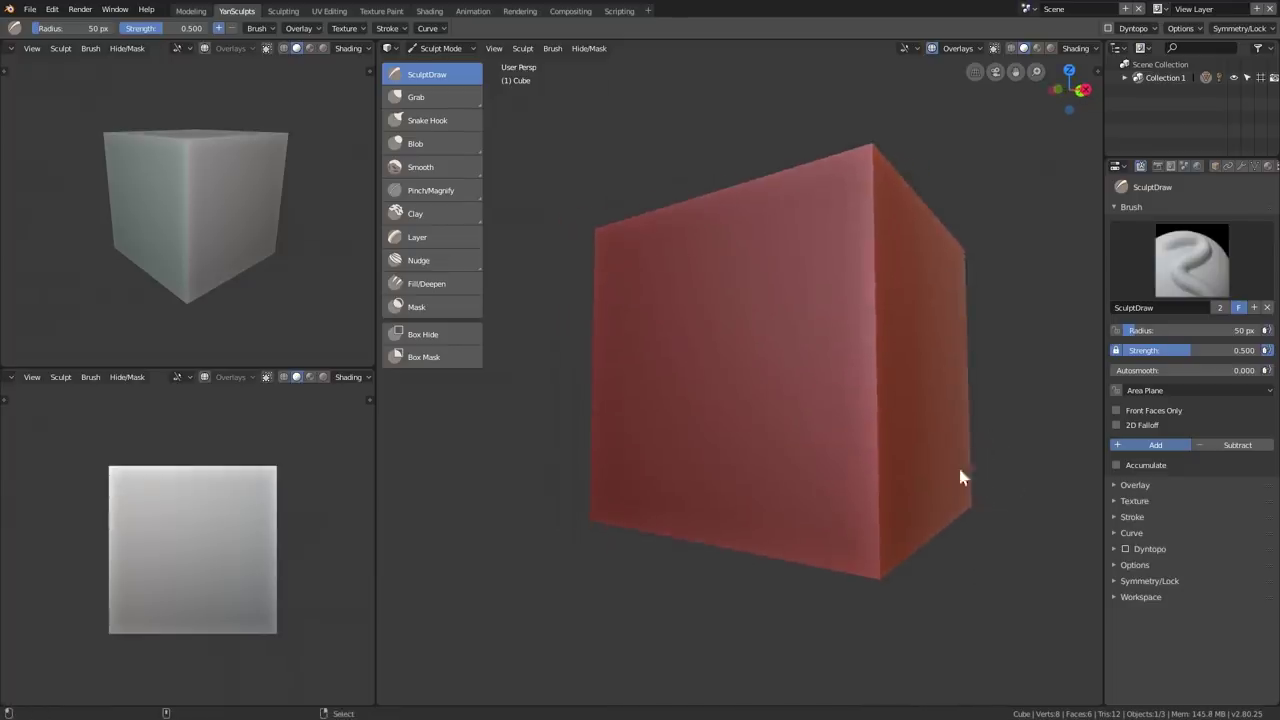
click(191, 12)
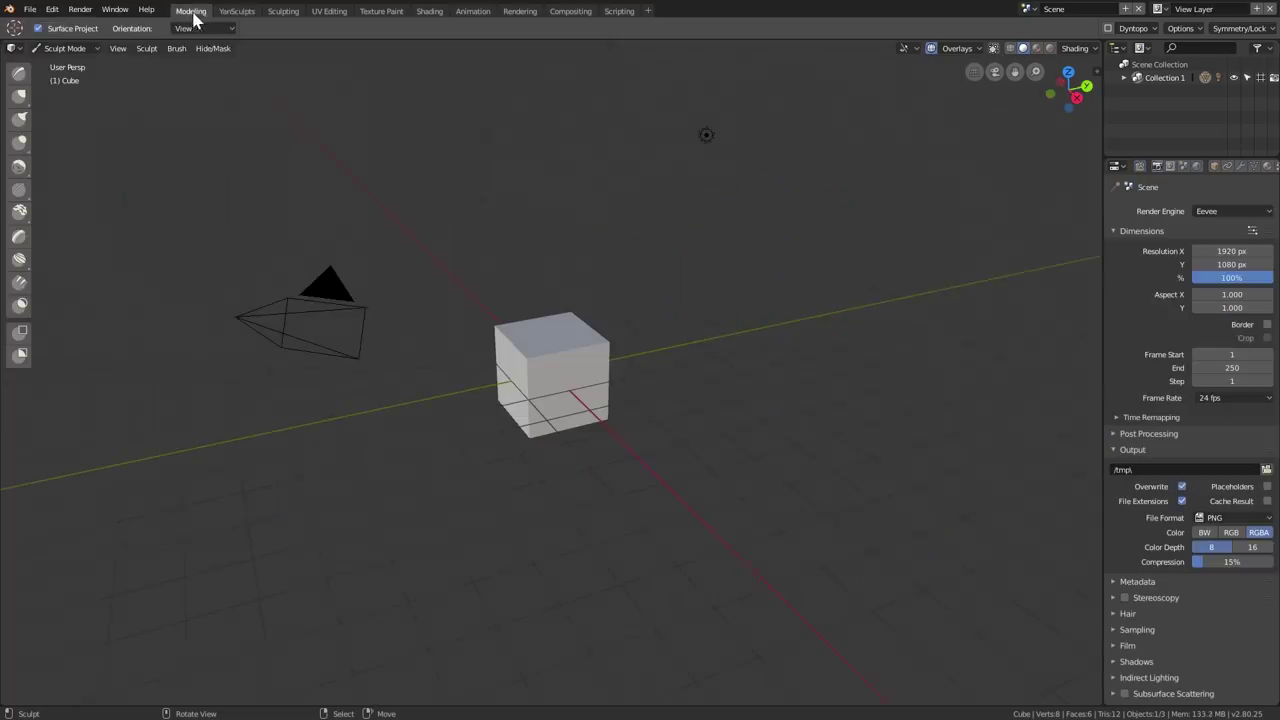
click(30, 9)
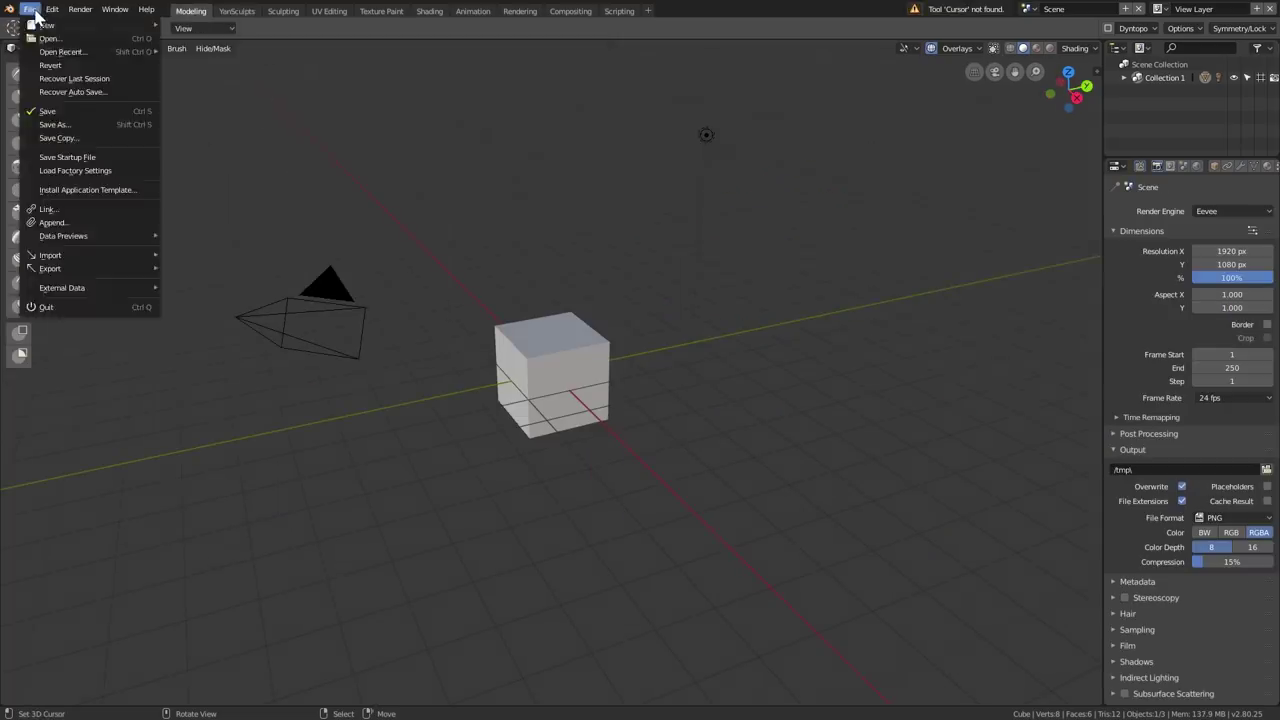
click(93, 160)
click(60, 158)
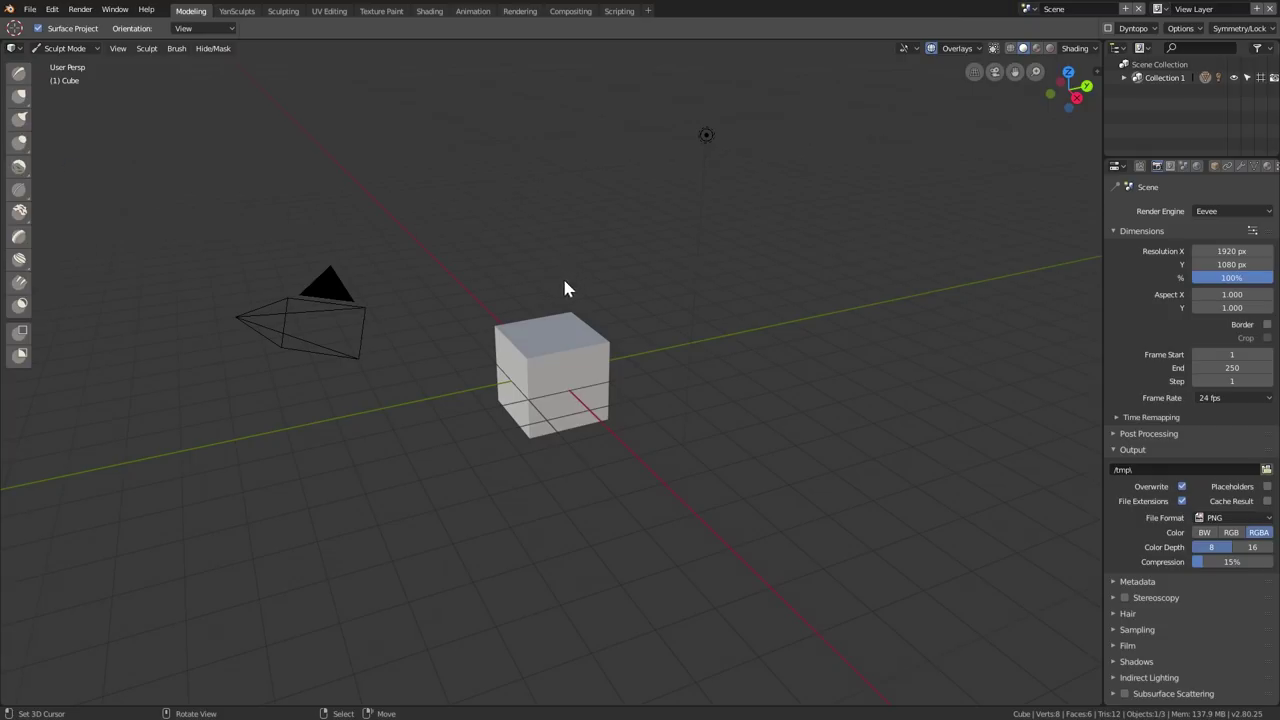
Create a new General file and switch to the YanSculpts workspace
key(ctrl+n)
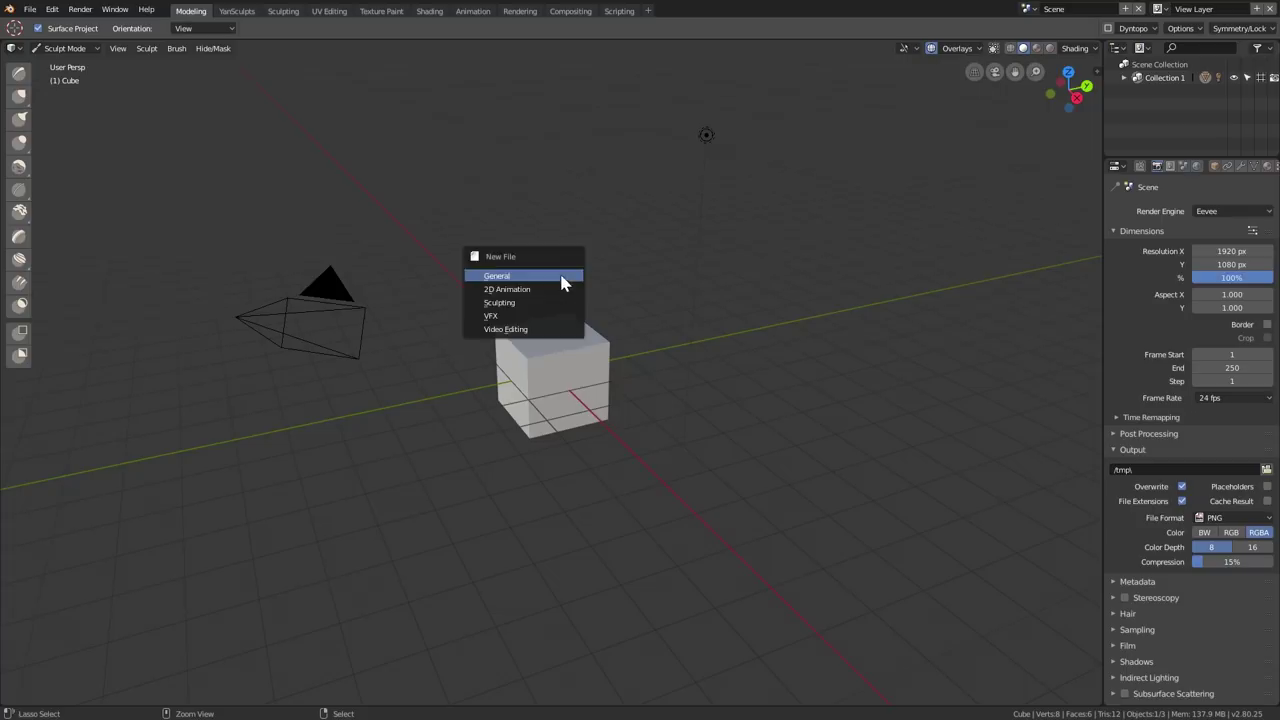
click(560, 283)
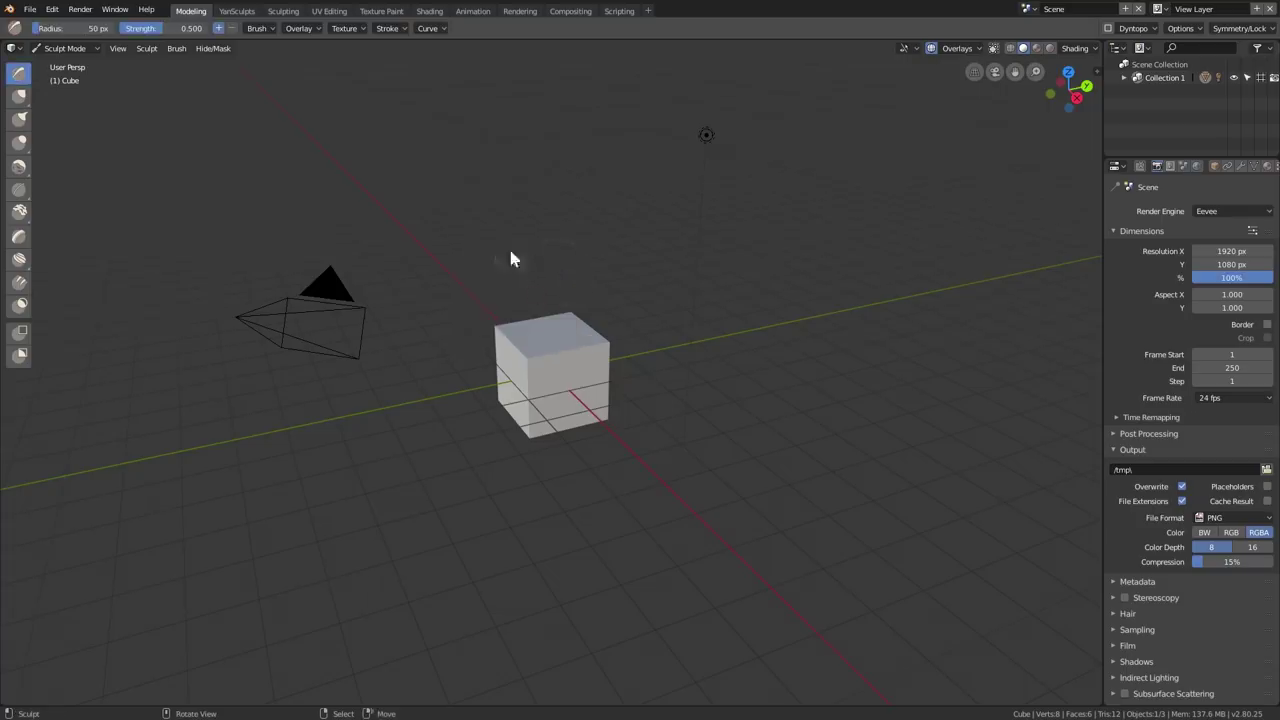
click(237, 11)
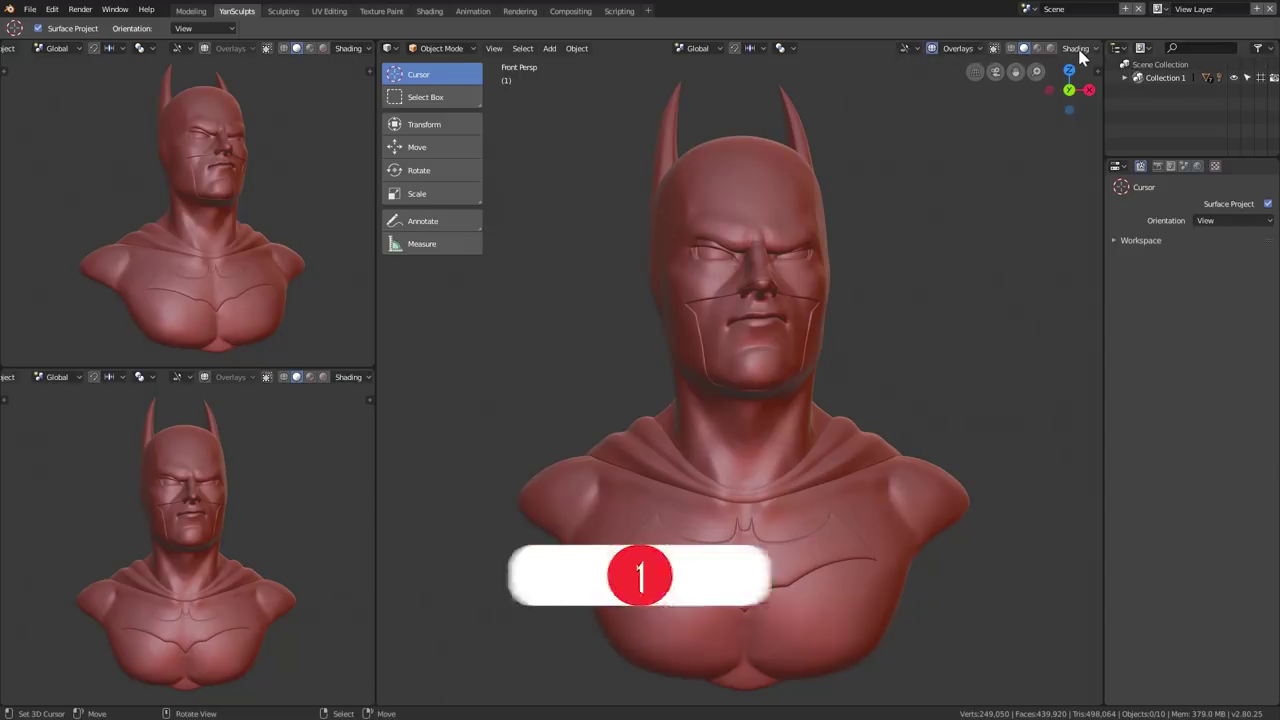
Try Flat lighting in the main viewport with Cavity, Outline, Shadow and Specular Highlights enabled
click(1076, 48)
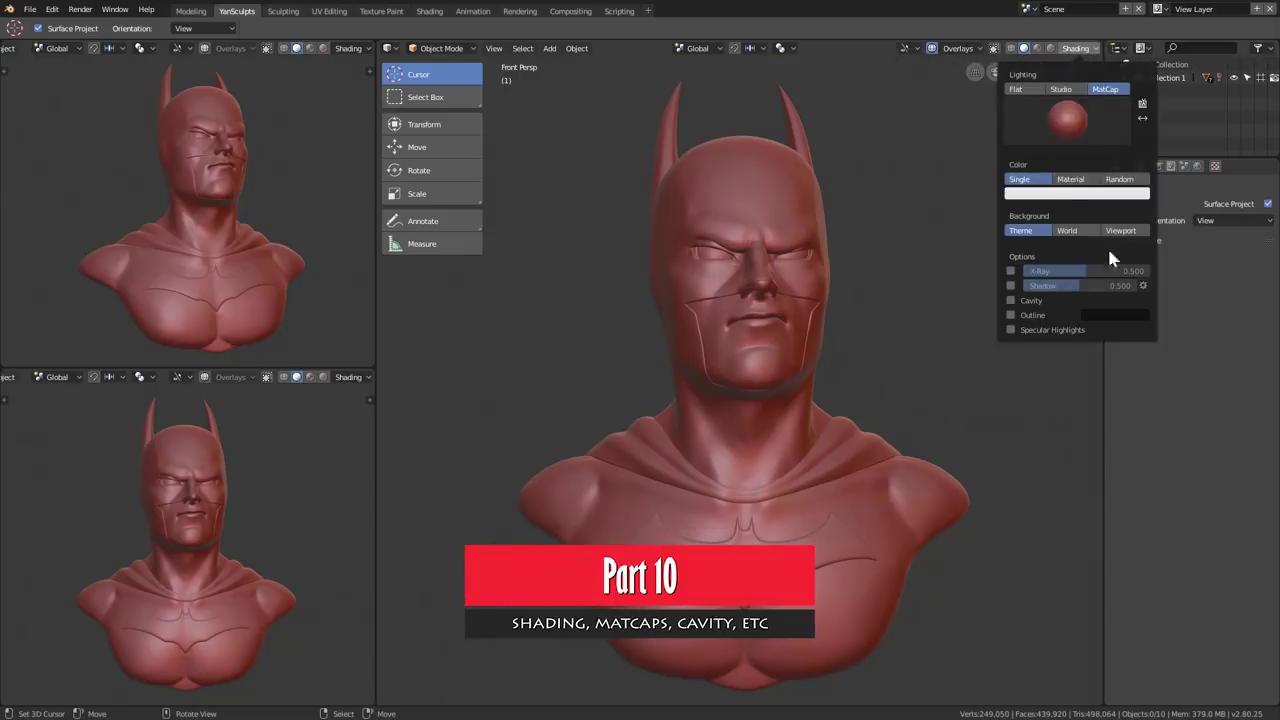
click(1016, 89)
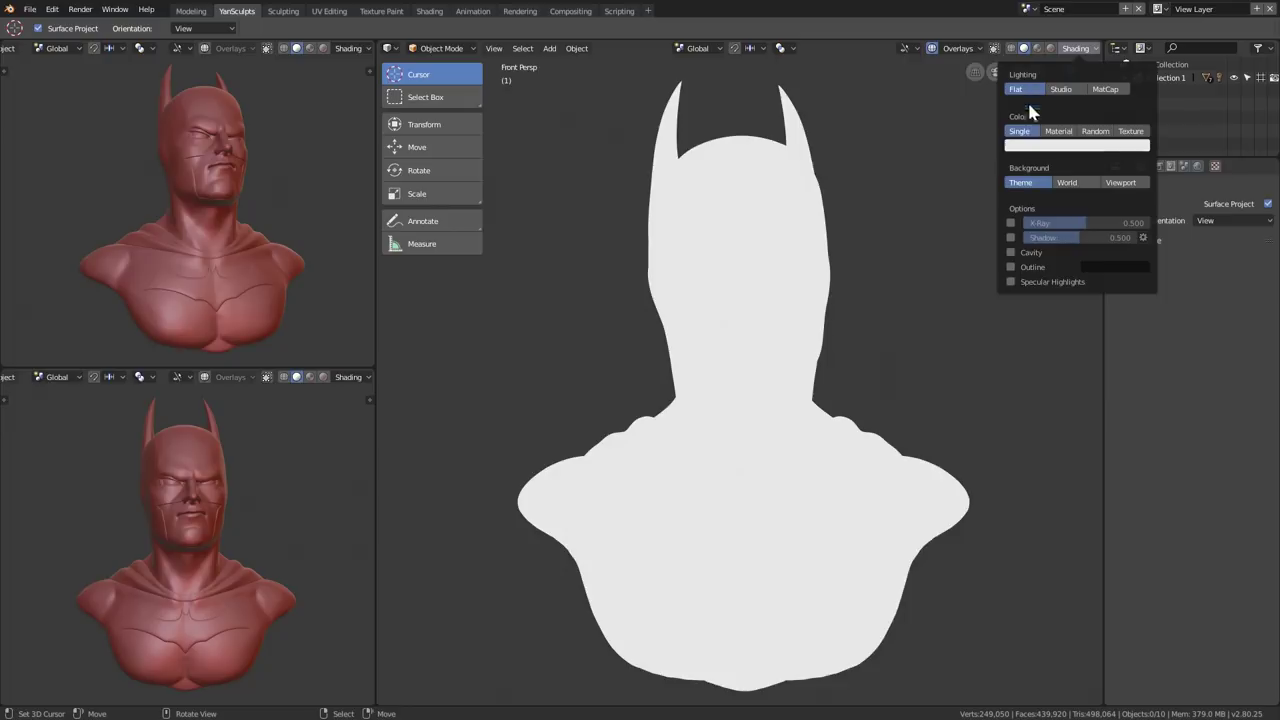
click(1011, 253)
click(1011, 283)
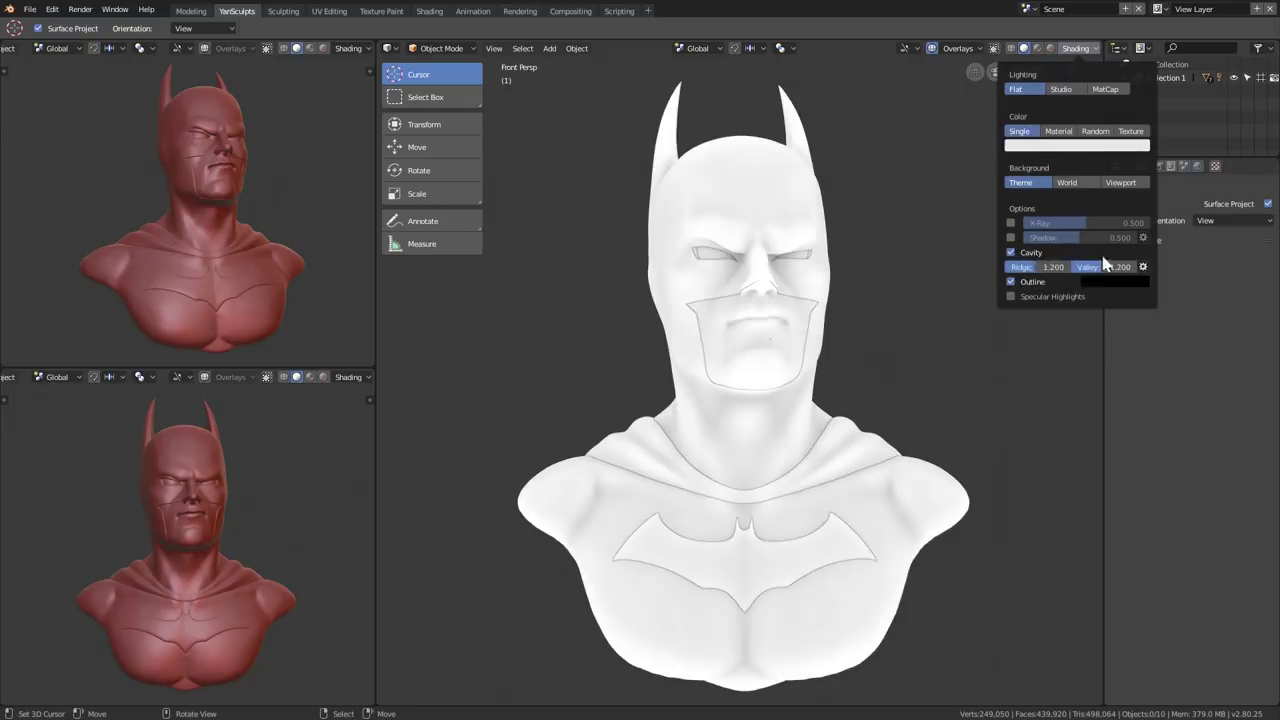
click(1011, 238)
click(1011, 296)
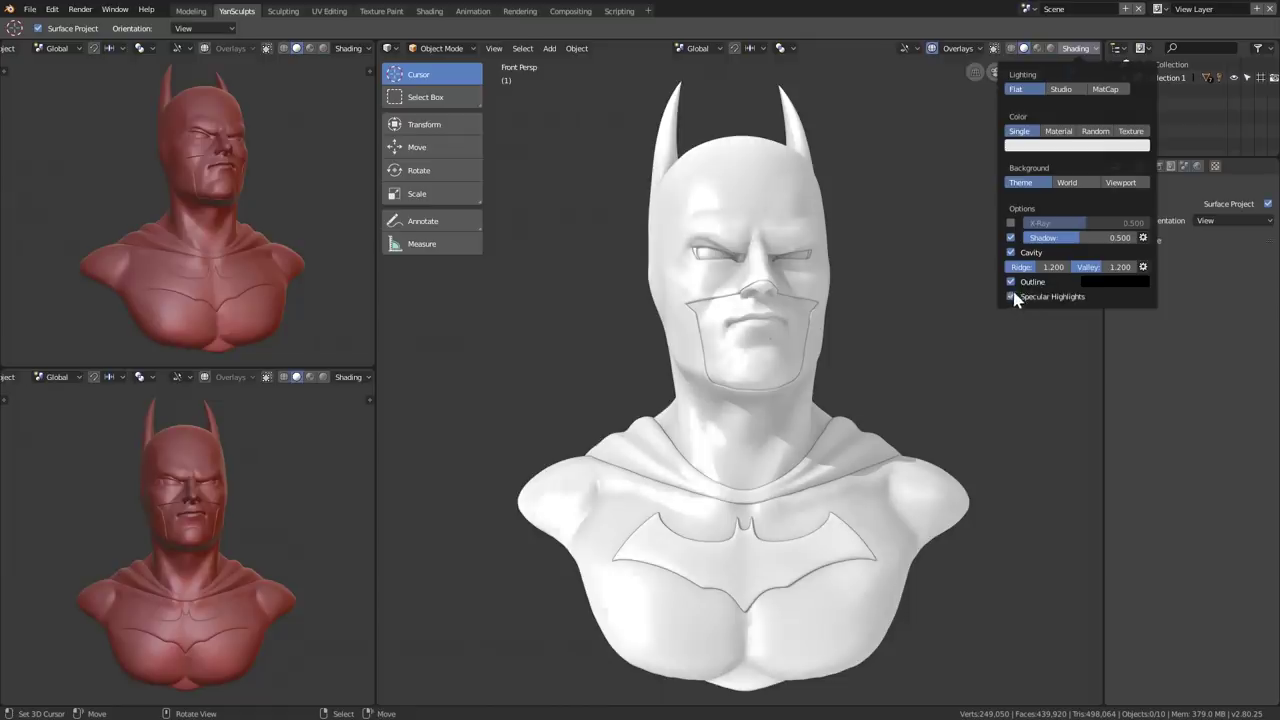
Disable Specular Highlights, Outline, Shadow and Cavity, try Studio lighting, and return the main viewport to MatCap lighting
click(1011, 296)
click(1011, 282)
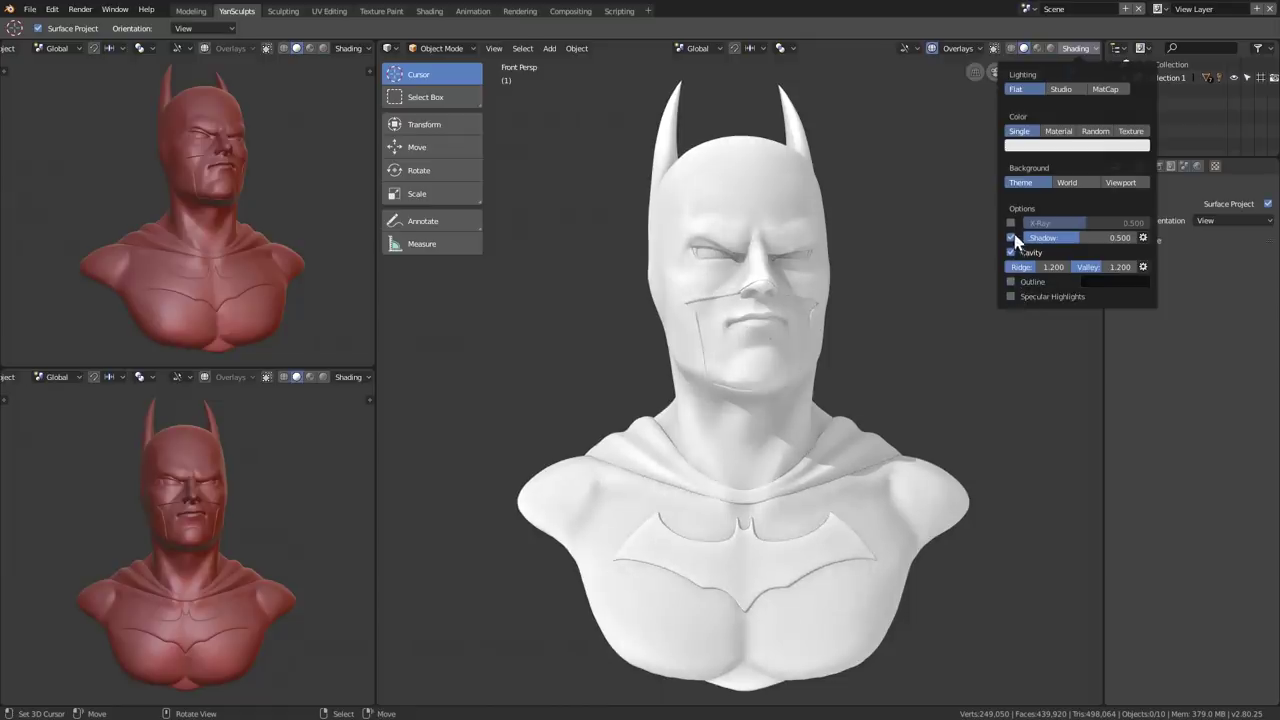
click(1011, 238)
click(1011, 252)
click(1062, 90)
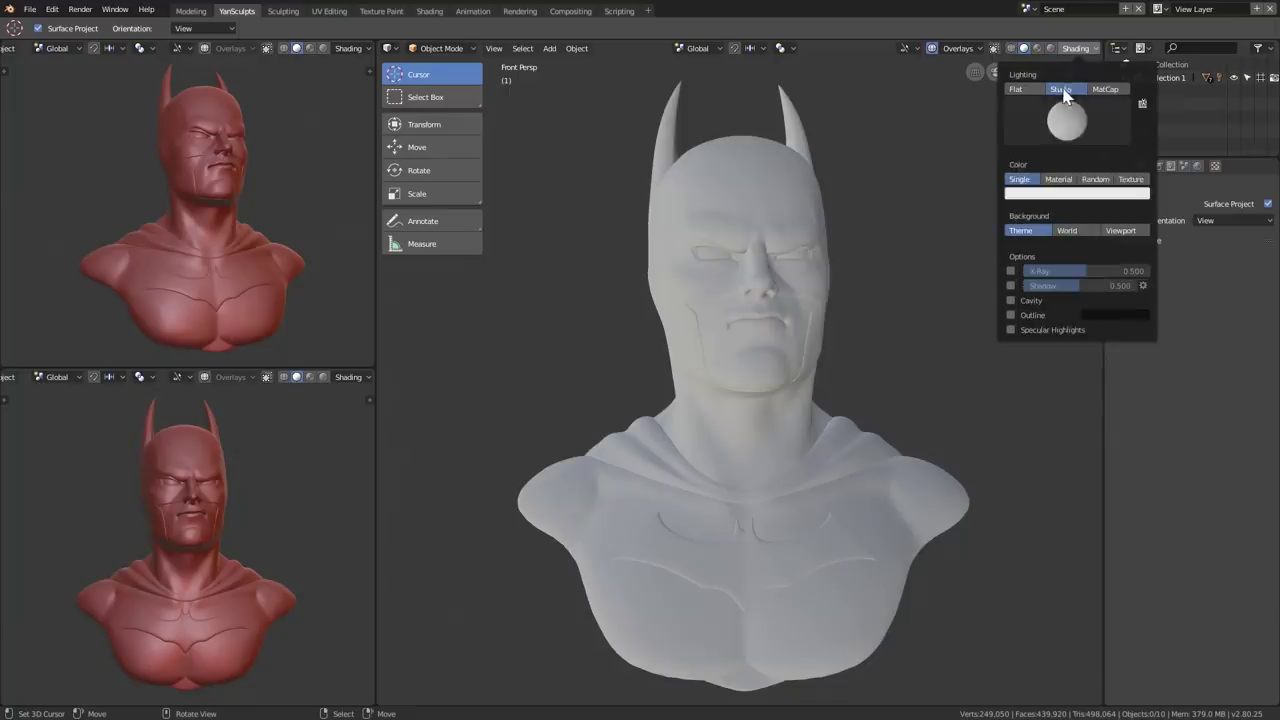
click(1103, 90)
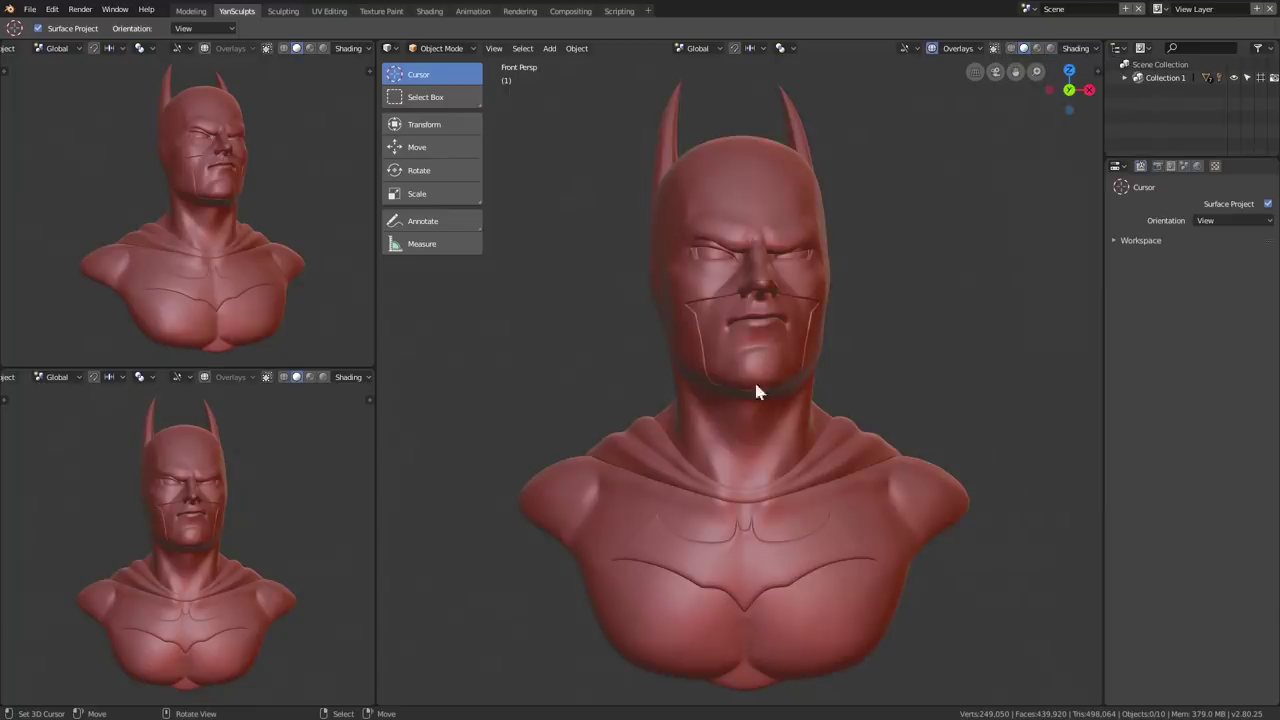
Set the main viewport's matcap to the light grey sphere, first in the collection, with the bust in front view
mouse_move(860, 392)
middle_down()
mouse_move(965, 400)
mouse_move(881, 399)
middle_up()
scroll(879, 390, up, 3)
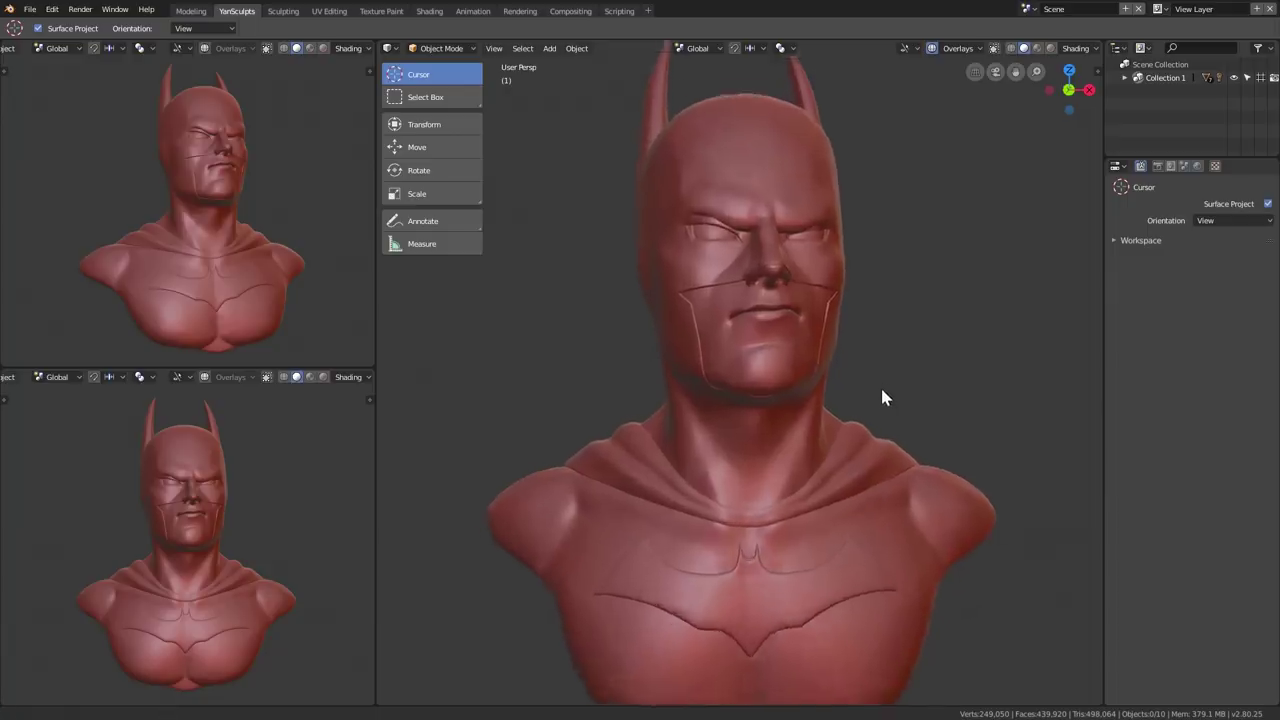
mouse_move(887, 365)
middle_down()
mouse_move(797, 377)
mouse_move(893, 383)
middle_up()
scroll(880, 430, down, 3)
key(KP_1)
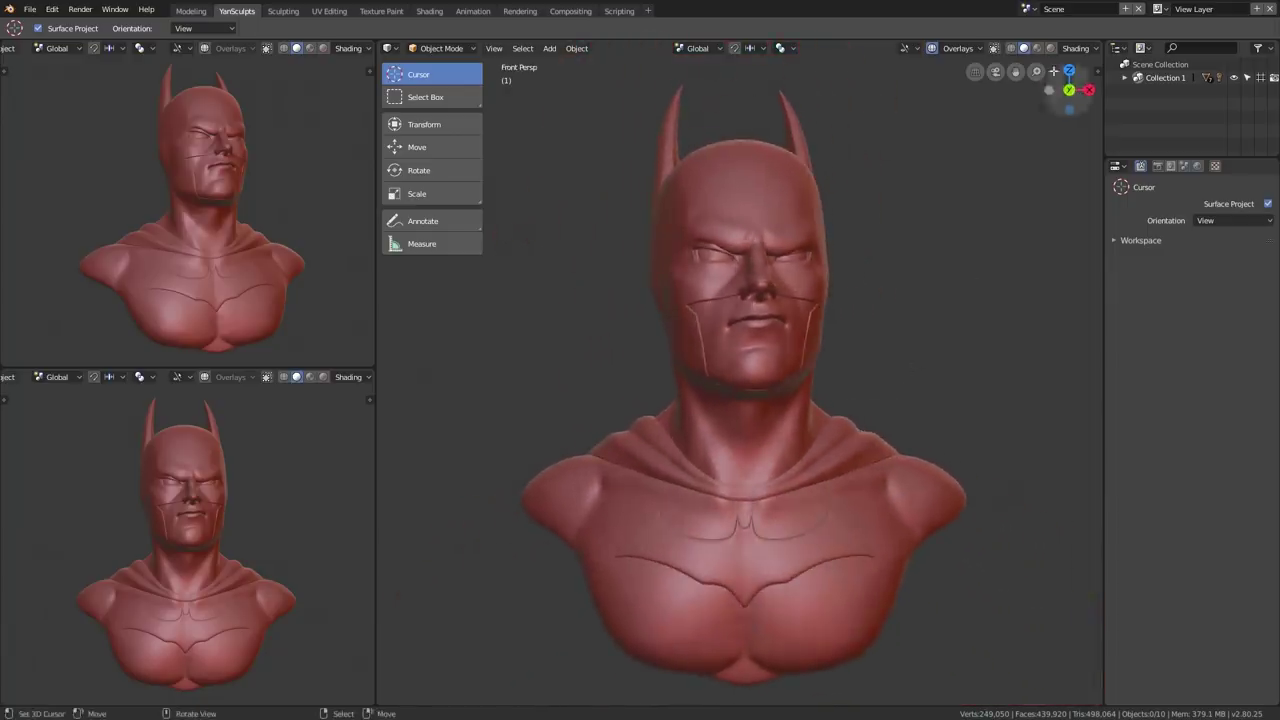
click(1076, 49)
click(1078, 128)
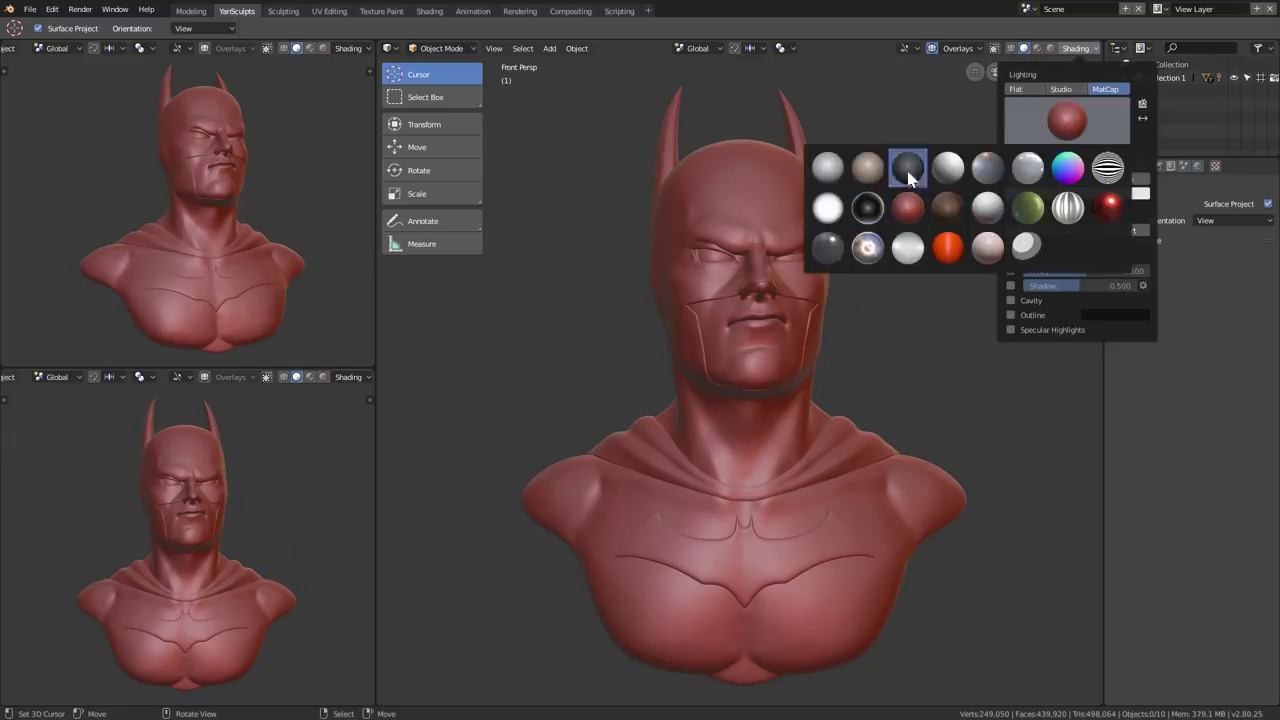
click(845, 172)
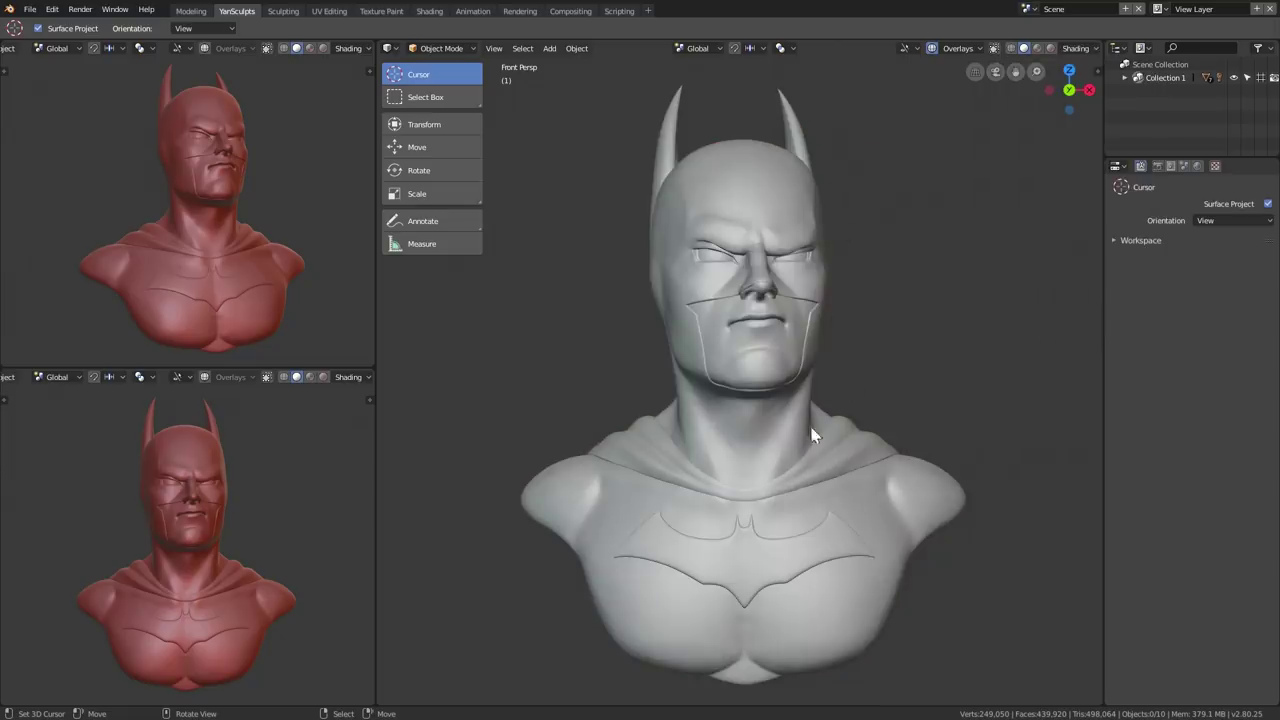
Try the red matcap in the main viewport and return to the light grey one
click(1075, 48)
click(1065, 122)
click(948, 208)
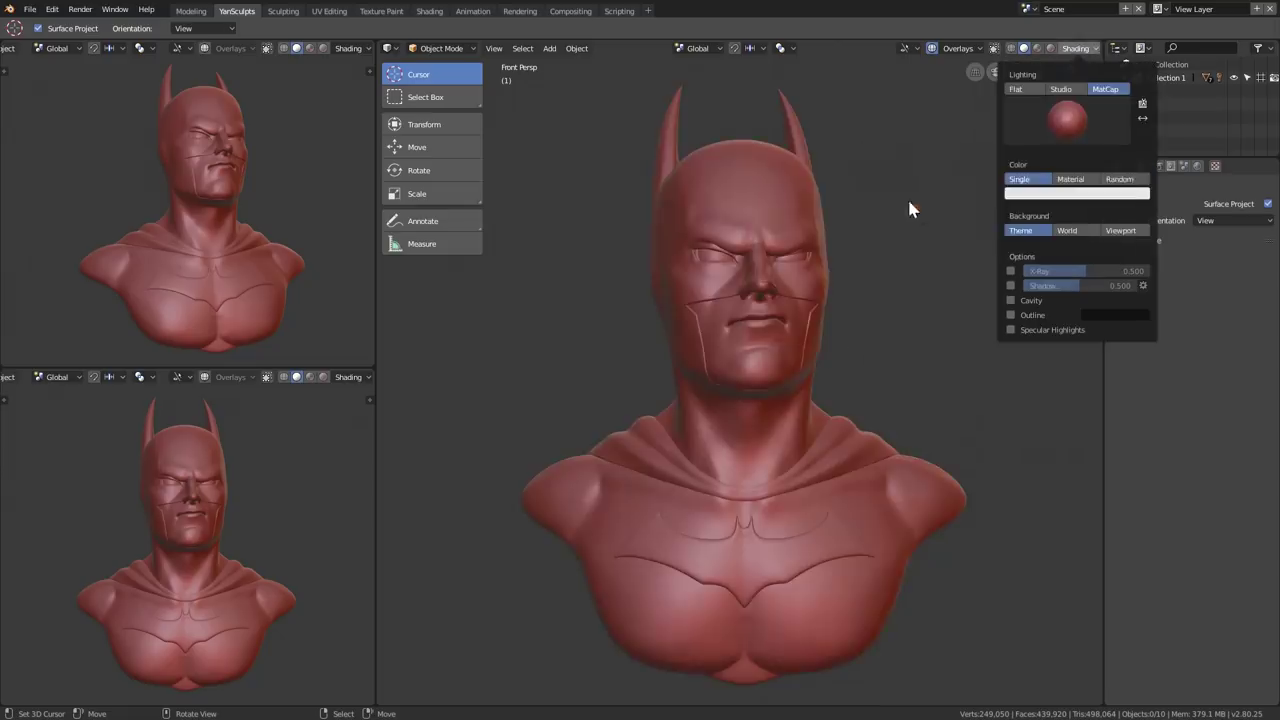
click(1084, 102)
click(866, 165)
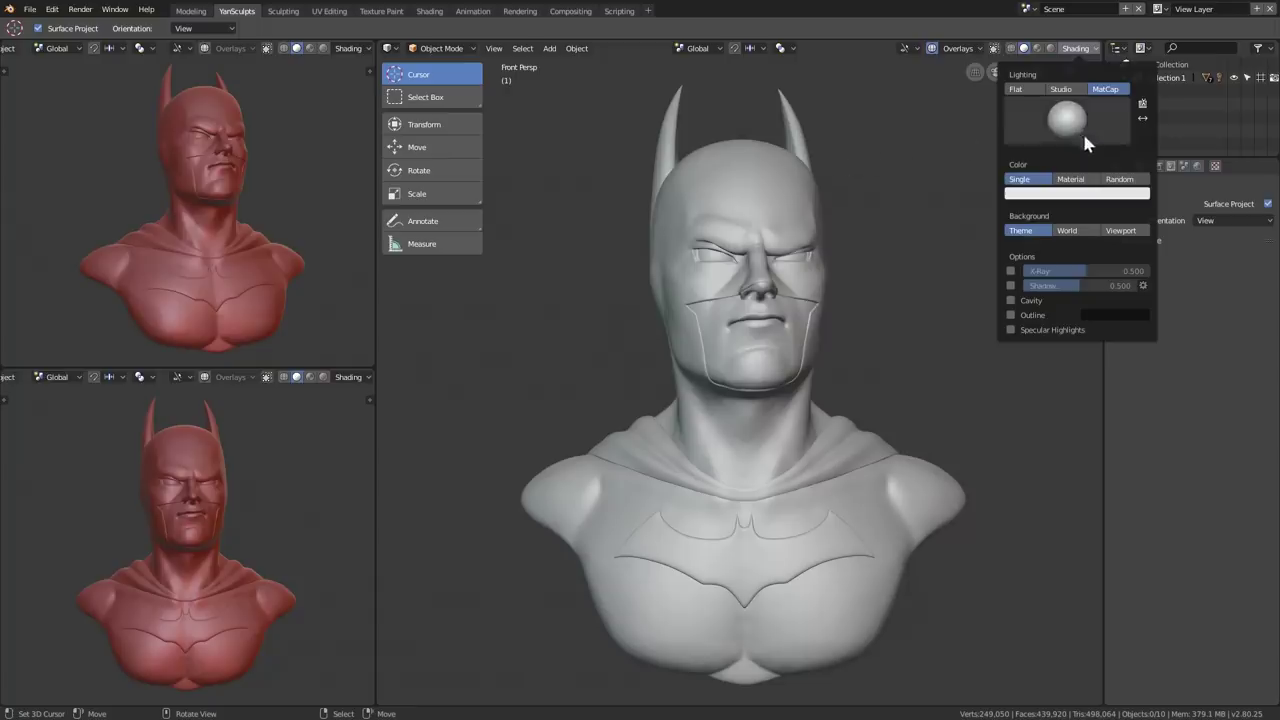
Darken the main viewport's Single object color slightly
click(1083, 49)
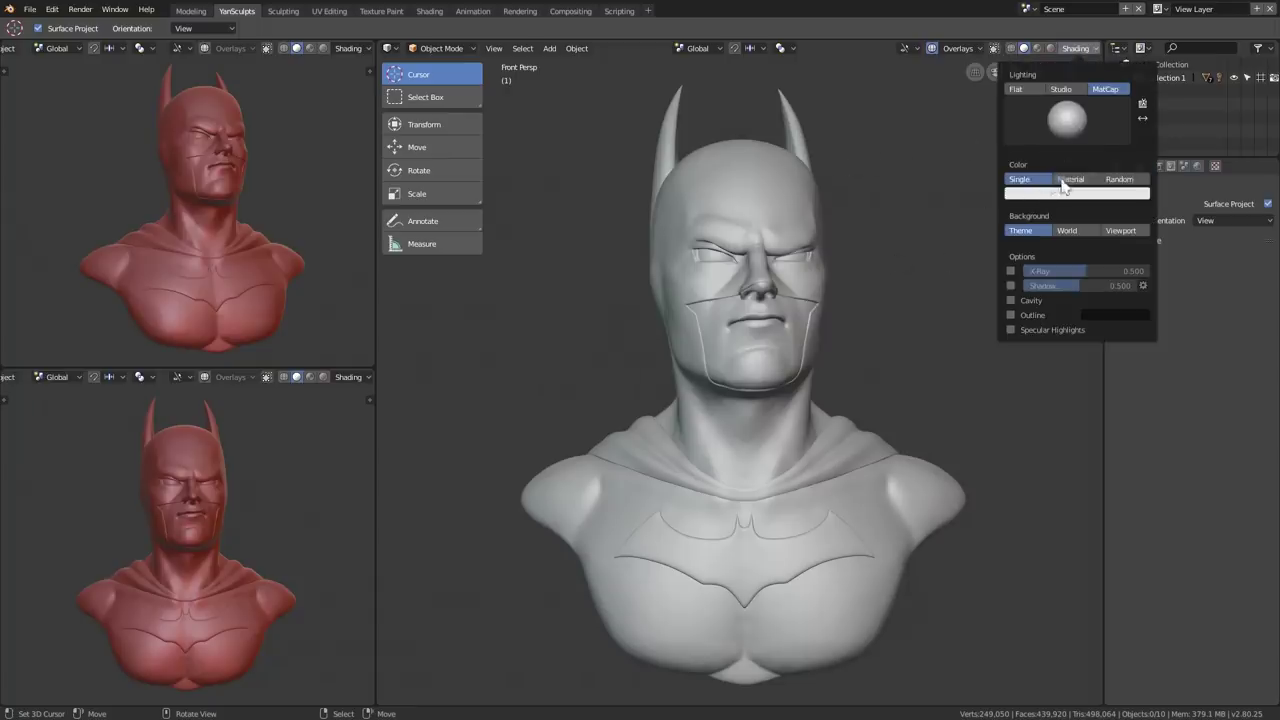
click(1033, 194)
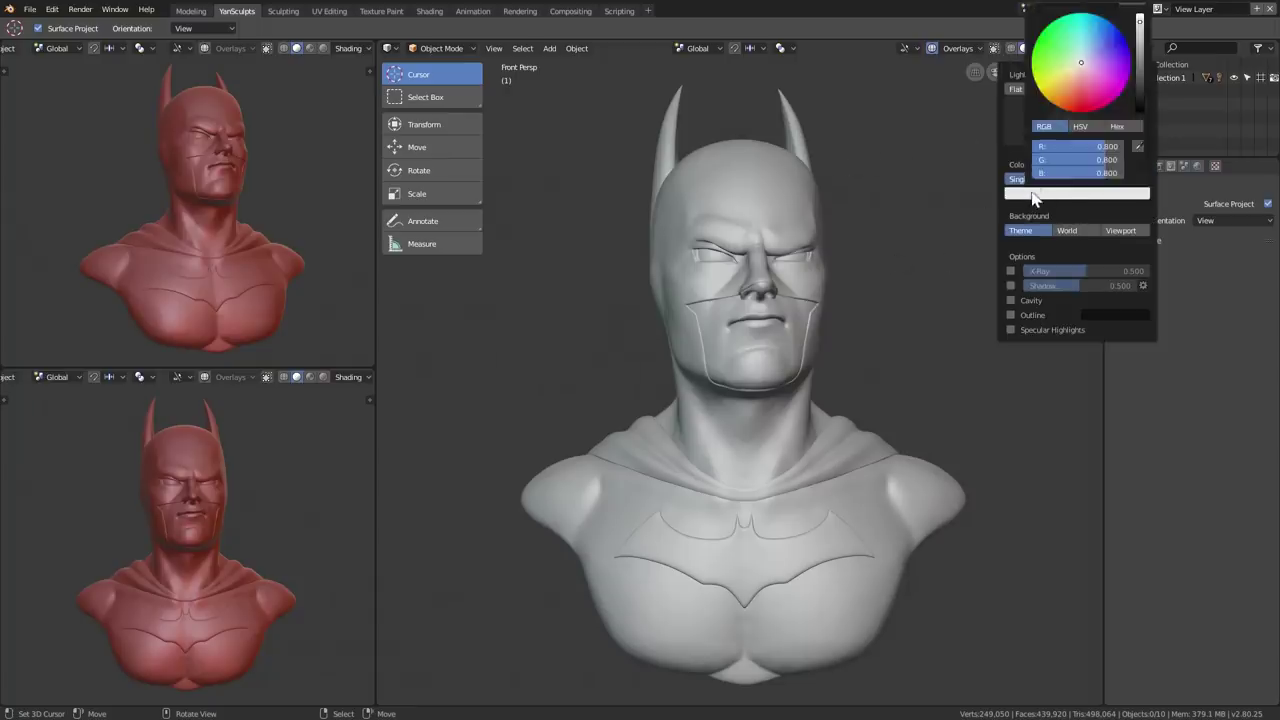
mouse_move(1137, 38)
mouse_down()
mouse_move(1139, 60)
mouse_move(1139, 32)
mouse_up()
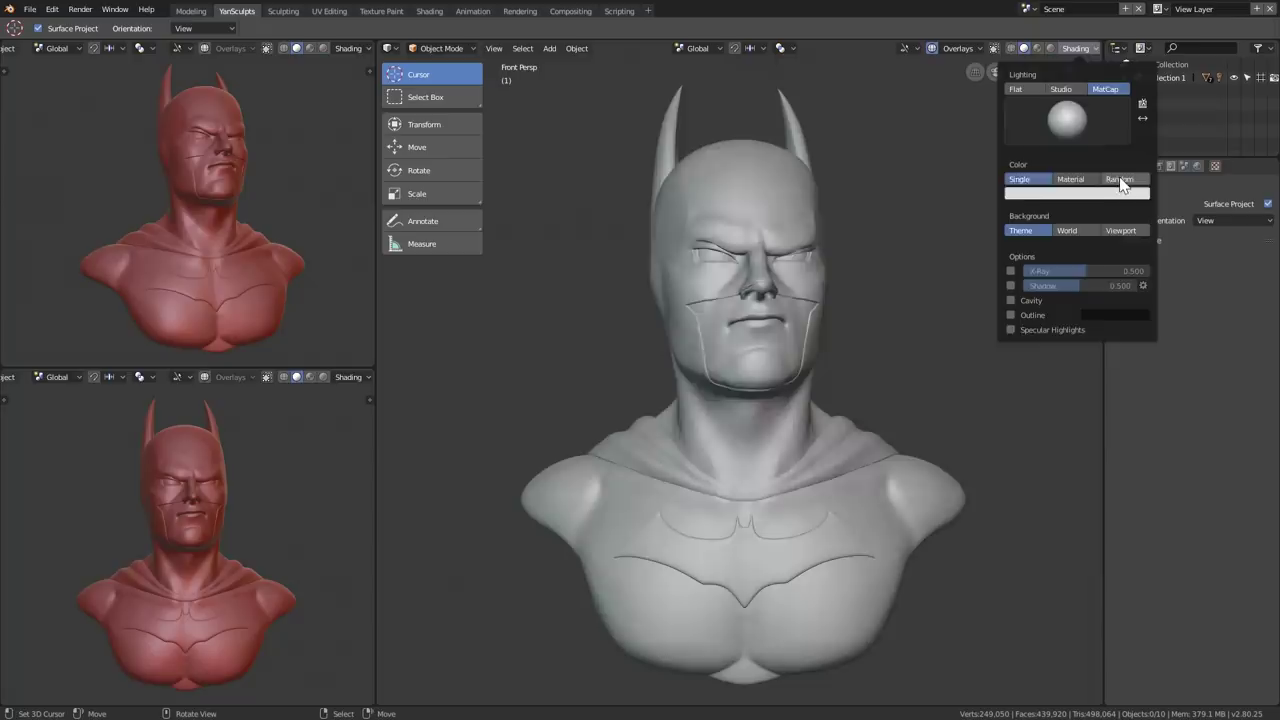
Try Random object coloring in the main viewport and inspect the separate parts of the bust
click(1120, 183)
middle_drag(845, 388, 884, 385)
scroll(841, 400, up, 8)
scroll(884, 385, down, 8)
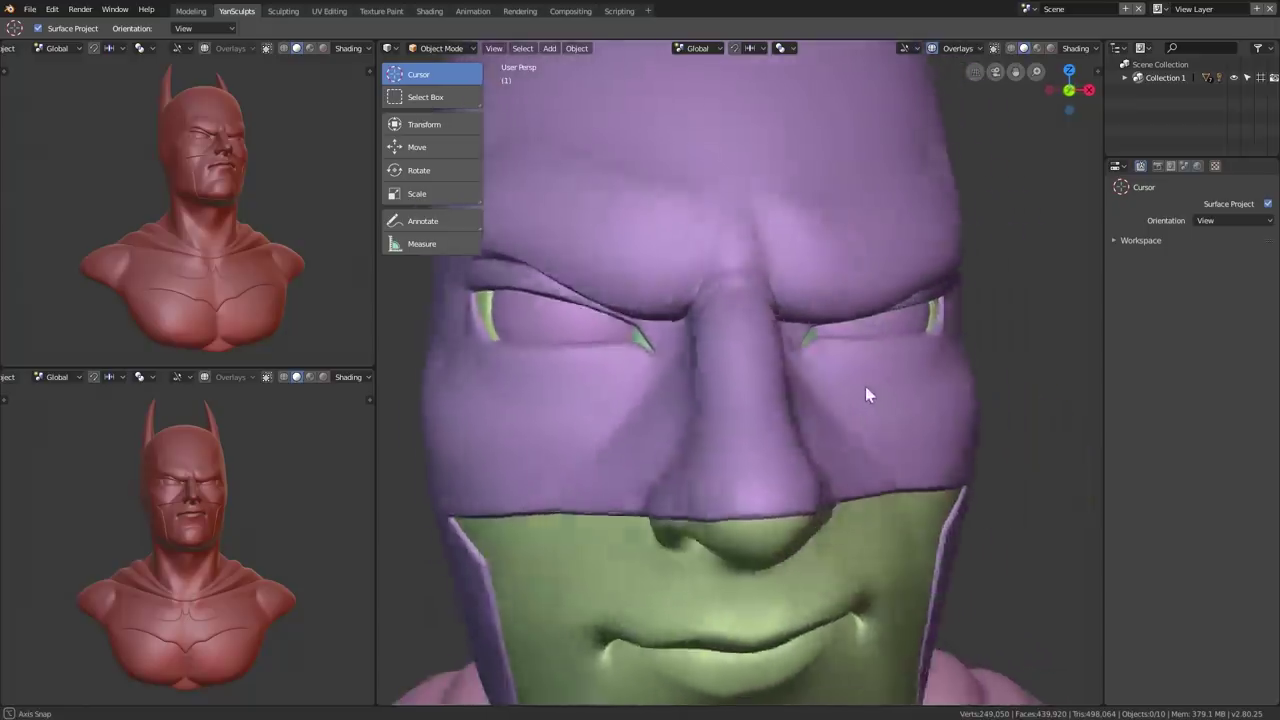
mouse_move(872, 390)
middle_down()
mouse_move(876, 400)
mouse_move(955, 260)
middle_up()
Color the main viewport by Material, select the cowl and bring up its material's Viewport Display settings
click(1080, 48)
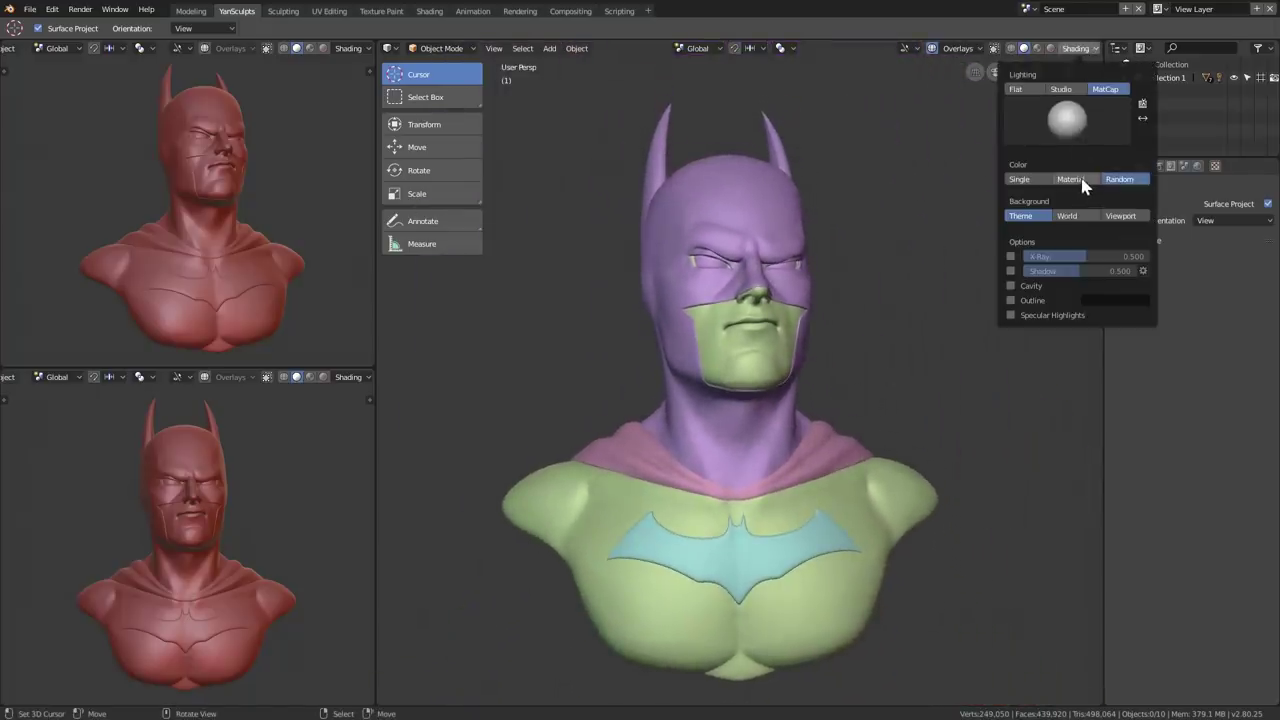
click(1070, 179)
click(763, 212)
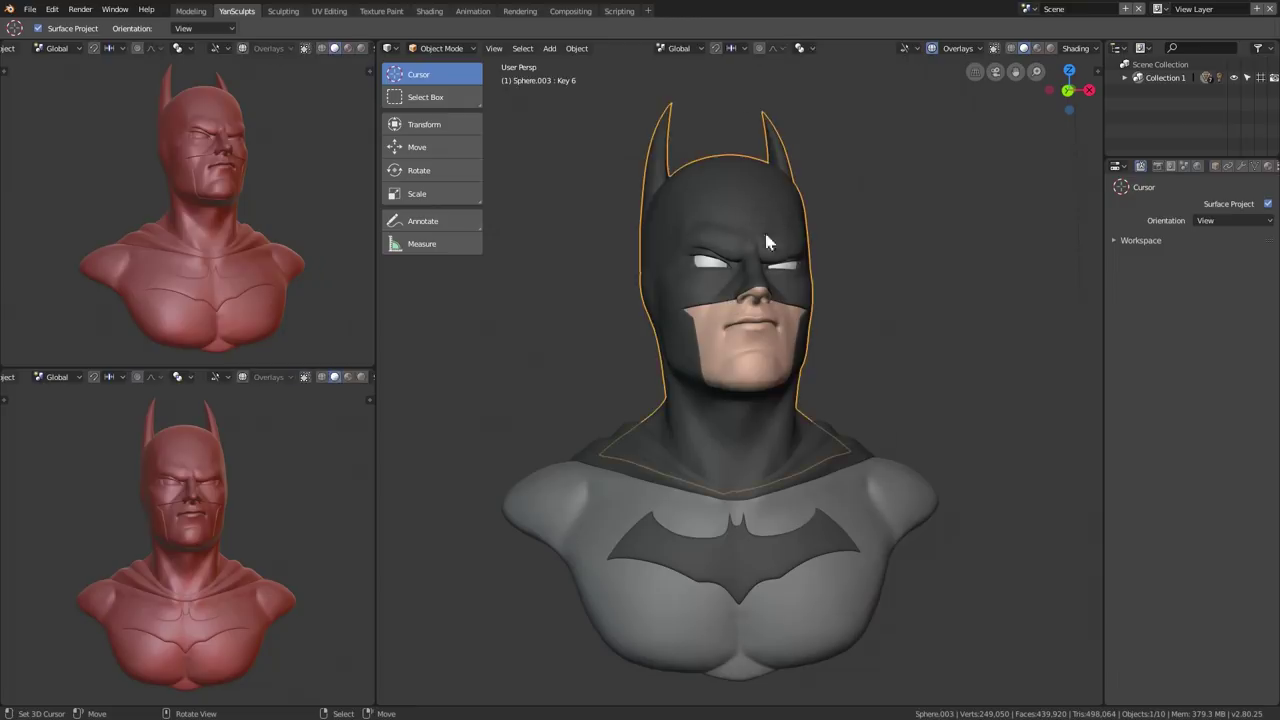
click(1268, 166)
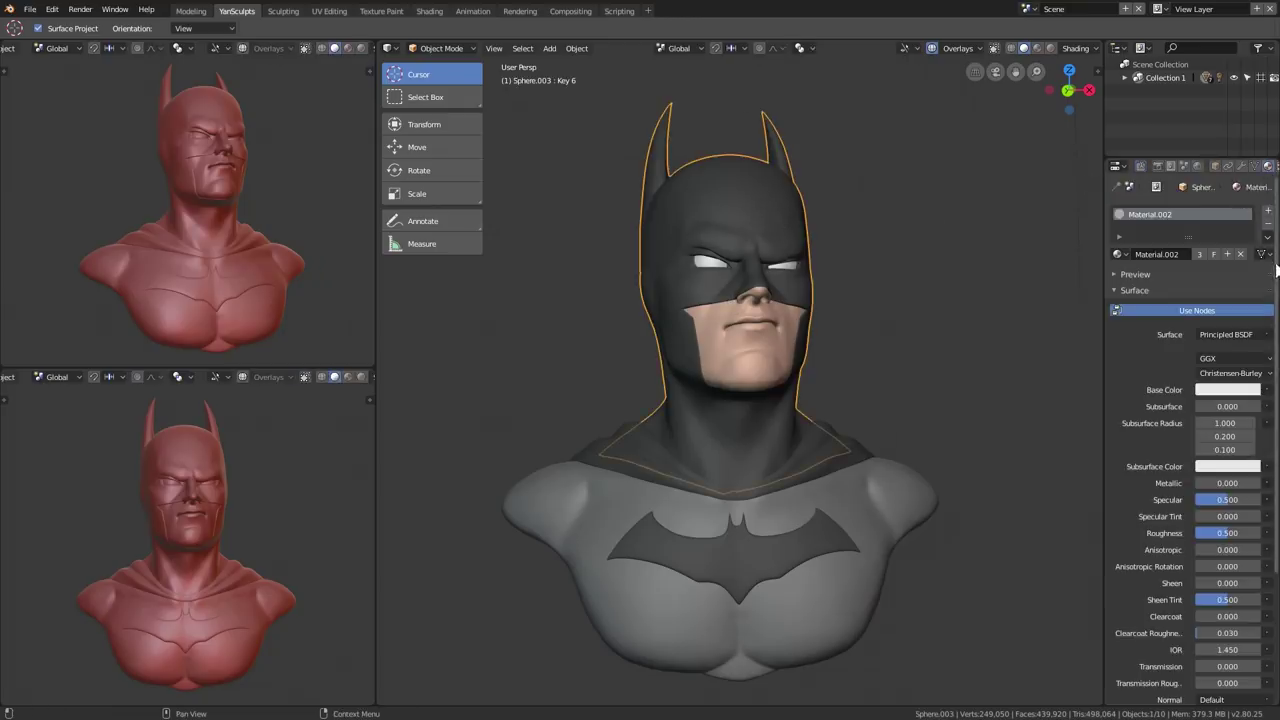
scroll(1277, 266, down, 5)
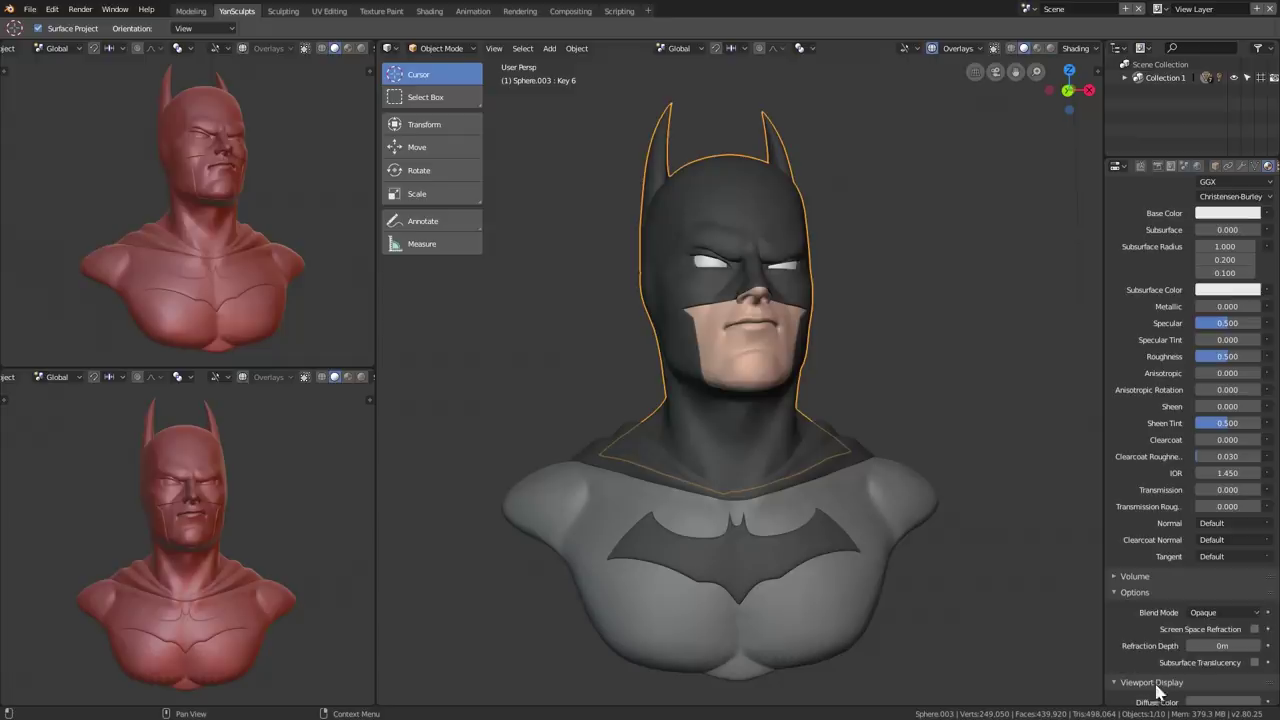
scroll(1277, 578, down, 2)
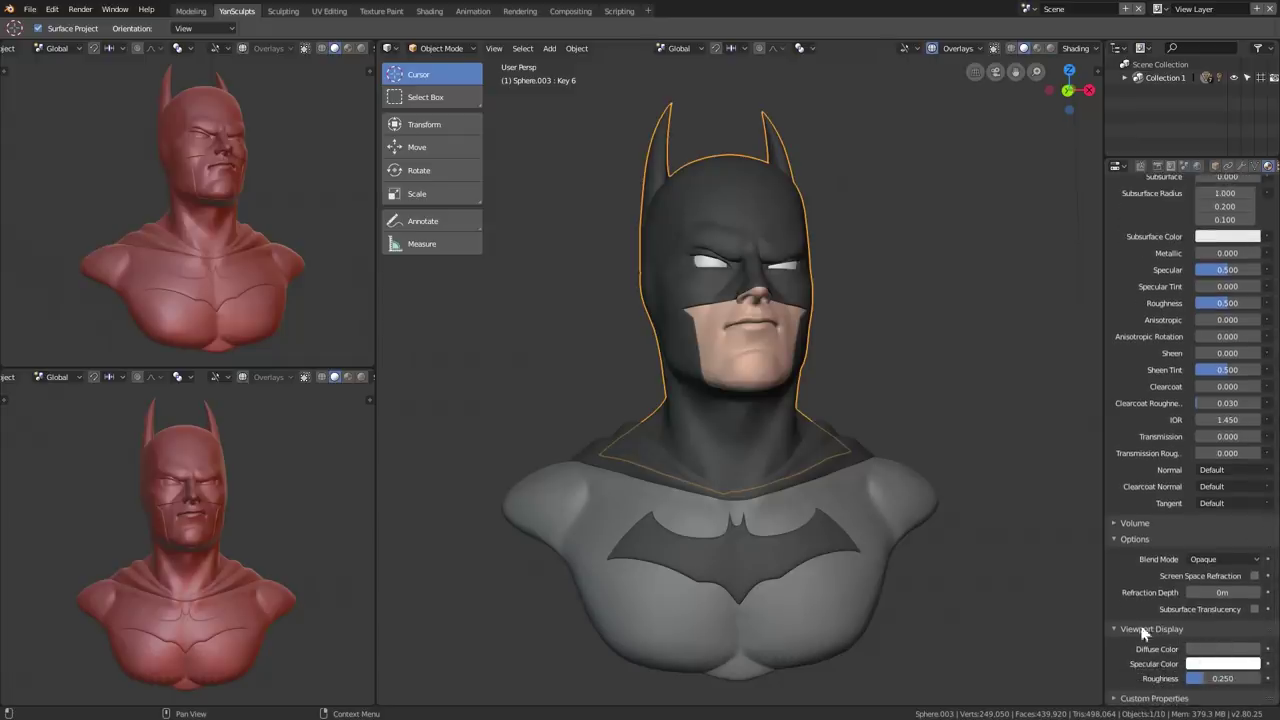
mouse_move(895, 450)
middle_down()
mouse_move(830, 448)
mouse_move(893, 451)
middle_up()
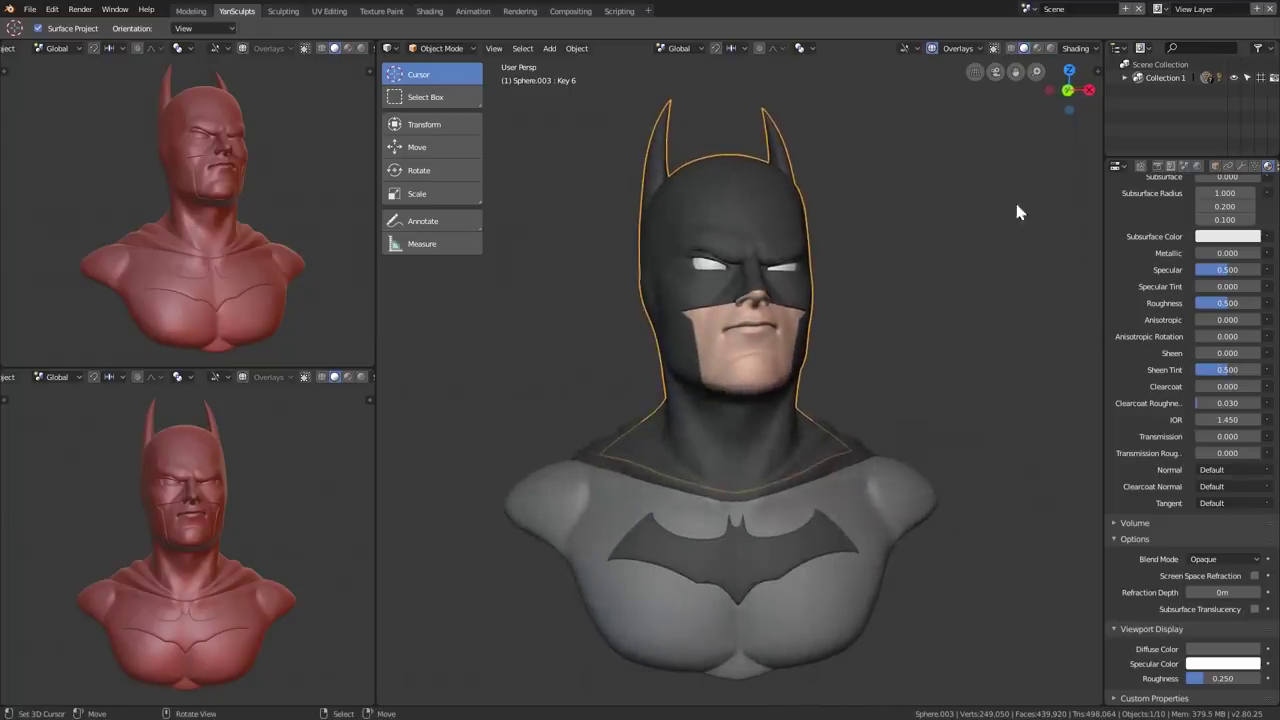
Enable Outline in the main viewport and switch its lighting to Flat
click(1076, 49)
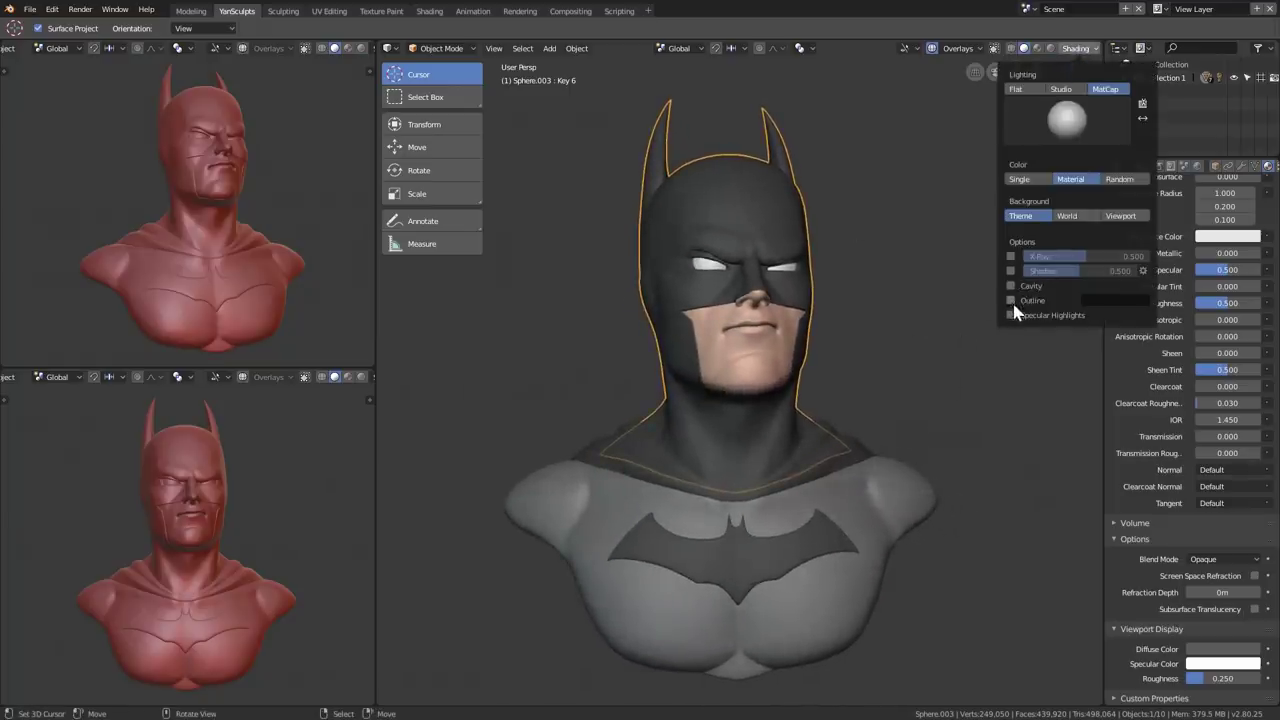
scroll(879, 341, up, 6)
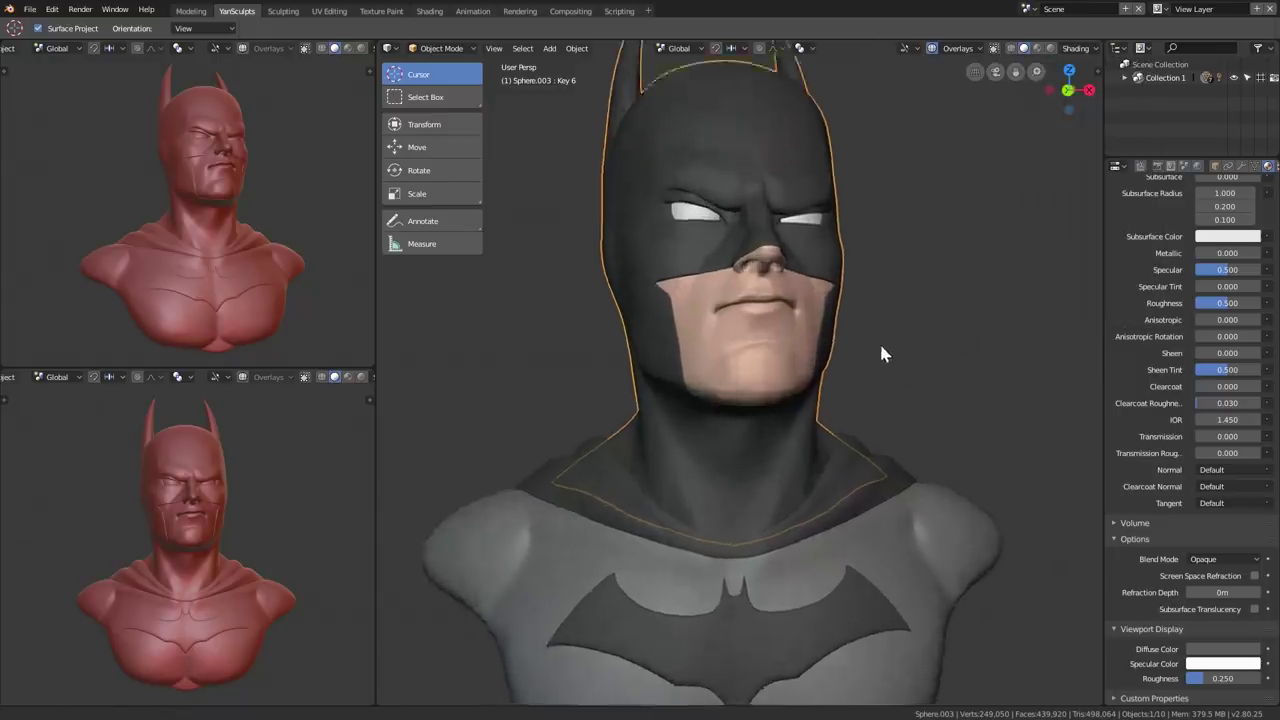
click(1076, 48)
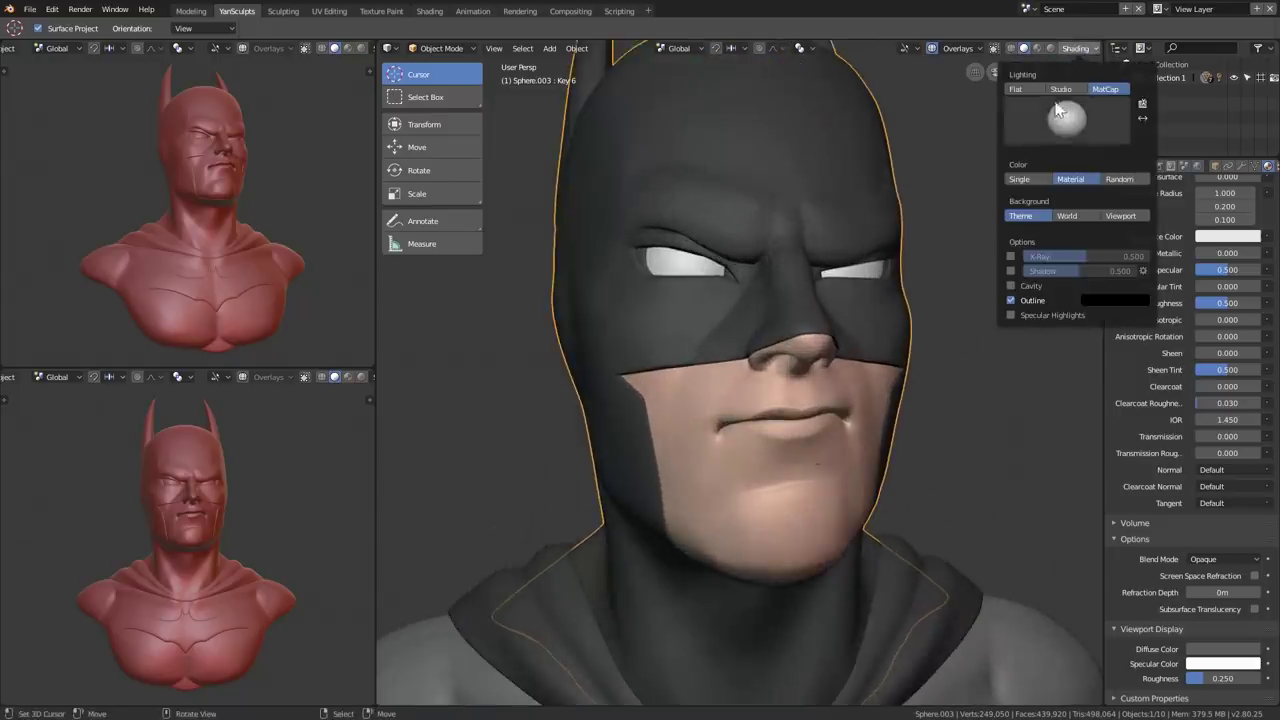
click(1034, 92)
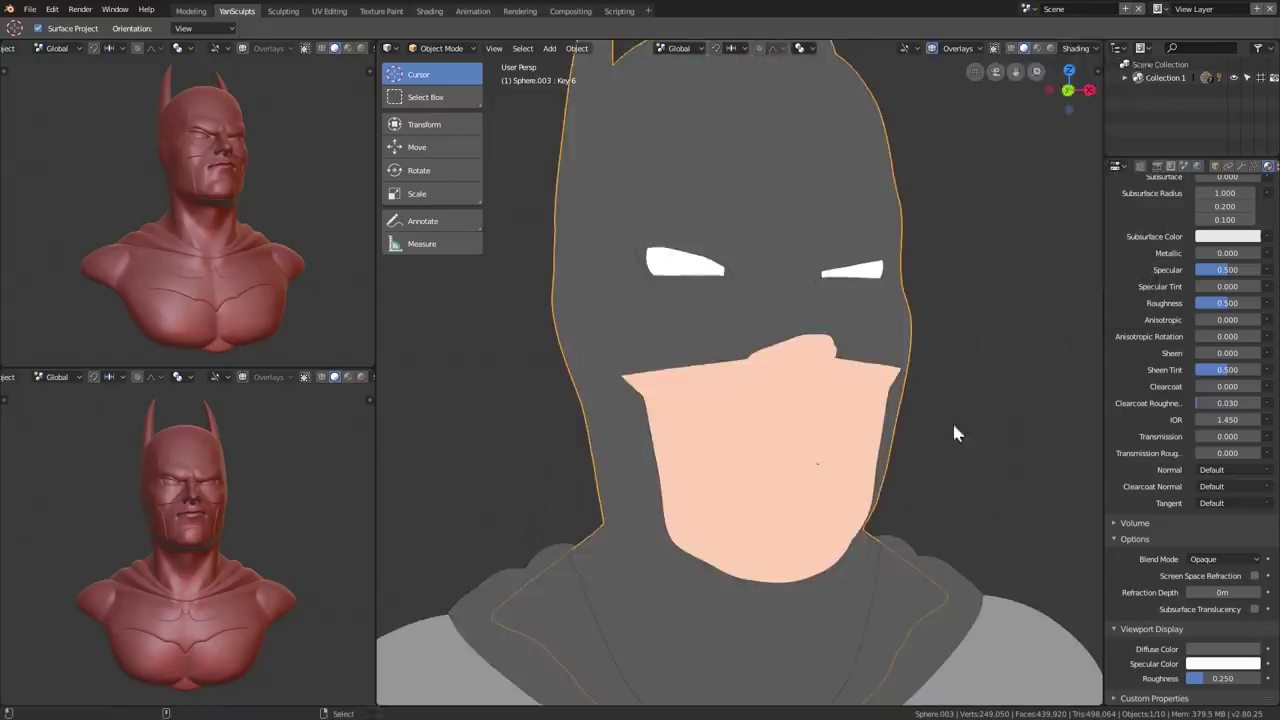
middle_drag(952, 420, 1036, 182)
Turn Outline off under Flat lighting, compare the face, and turn Outline on again
click(1078, 50)
click(1010, 252)
mouse_move(960, 320)
middle_down()
mouse_move(894, 357)
mouse_move(908, 354)
mouse_move(902, 388)
middle_up()
scroll(902, 388, up, 1)
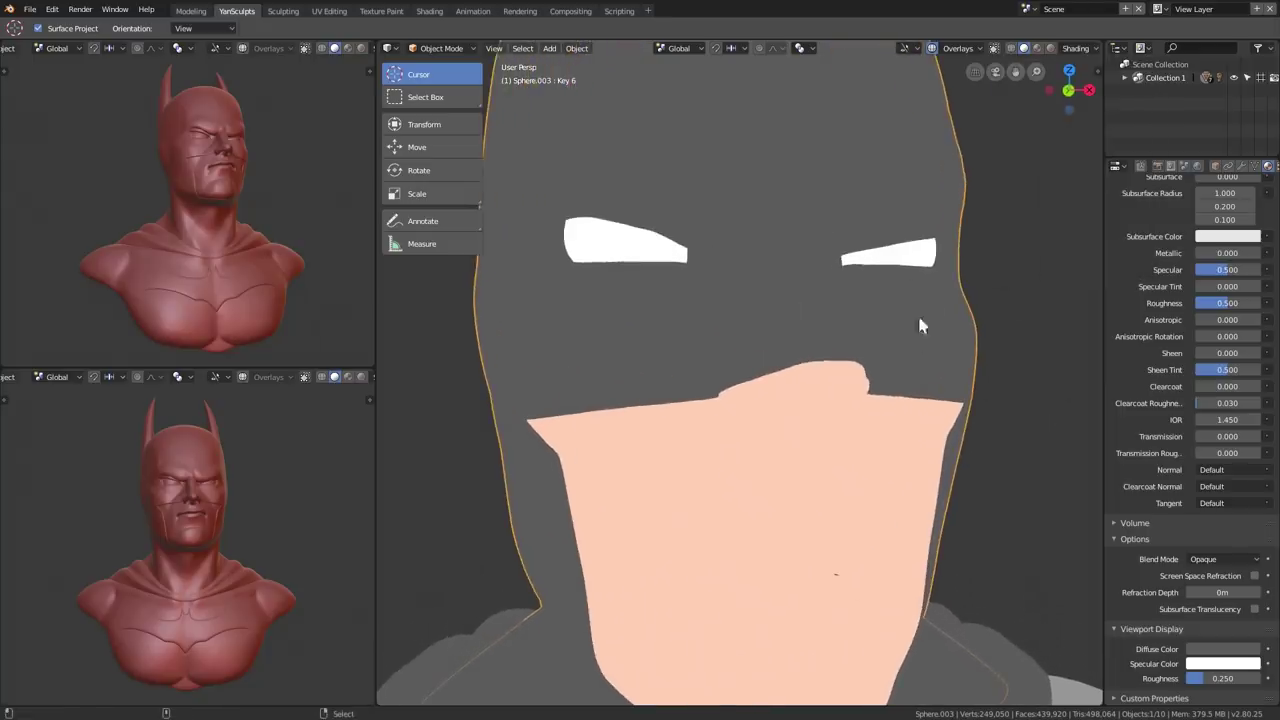
click(1076, 48)
click(1011, 252)
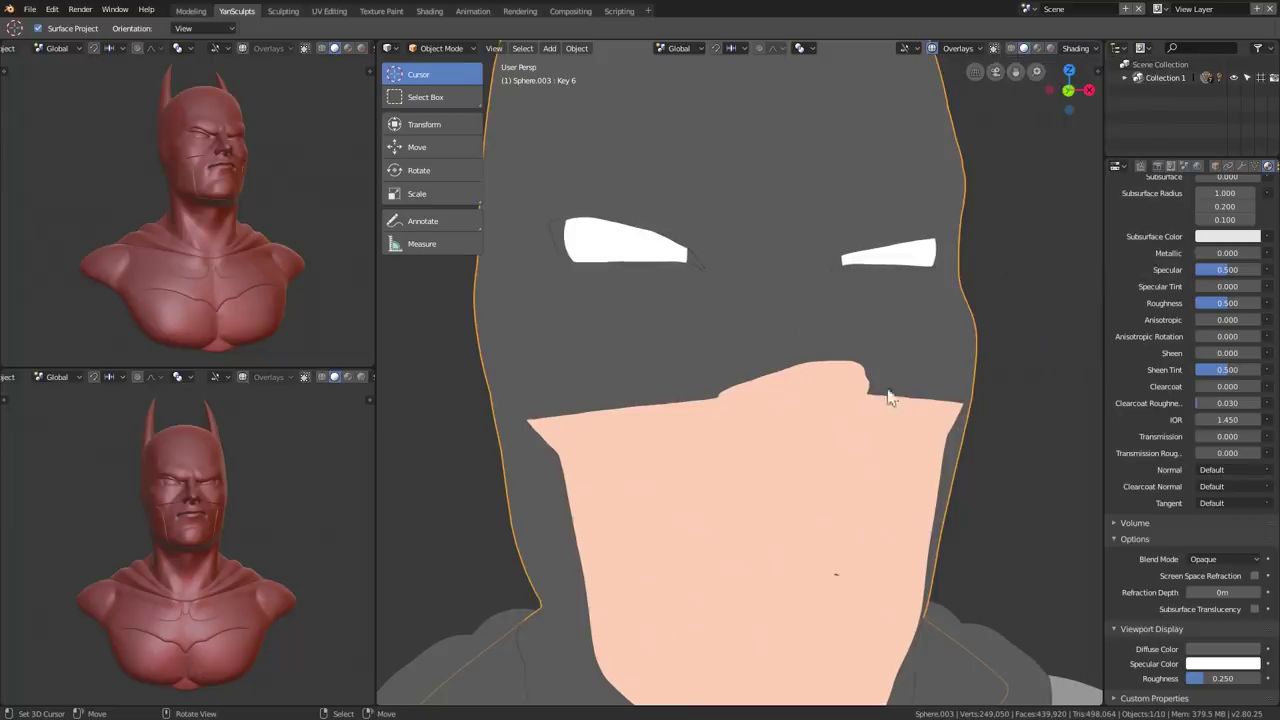
Return the main viewport to MatCap lighting and enable Cavity, checking the effect on the face
scroll(906, 440, down, 5)
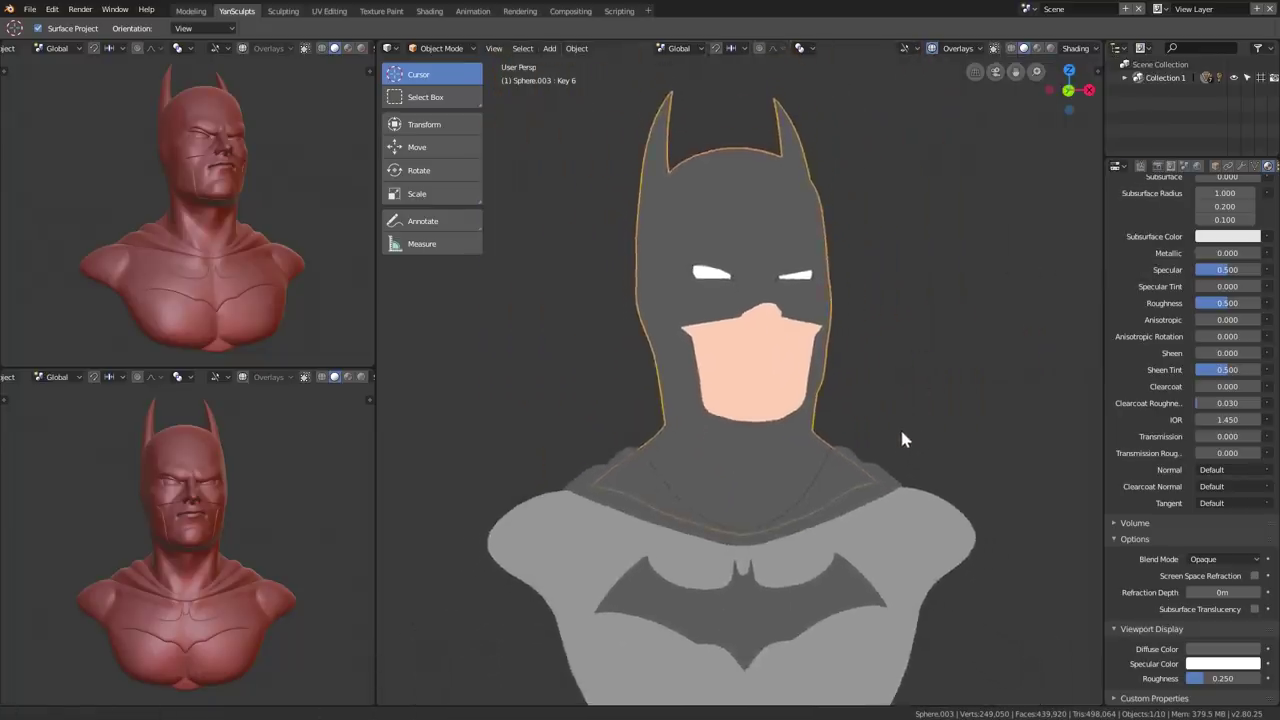
middle_drag(902, 438, 1049, 110)
click(1078, 49)
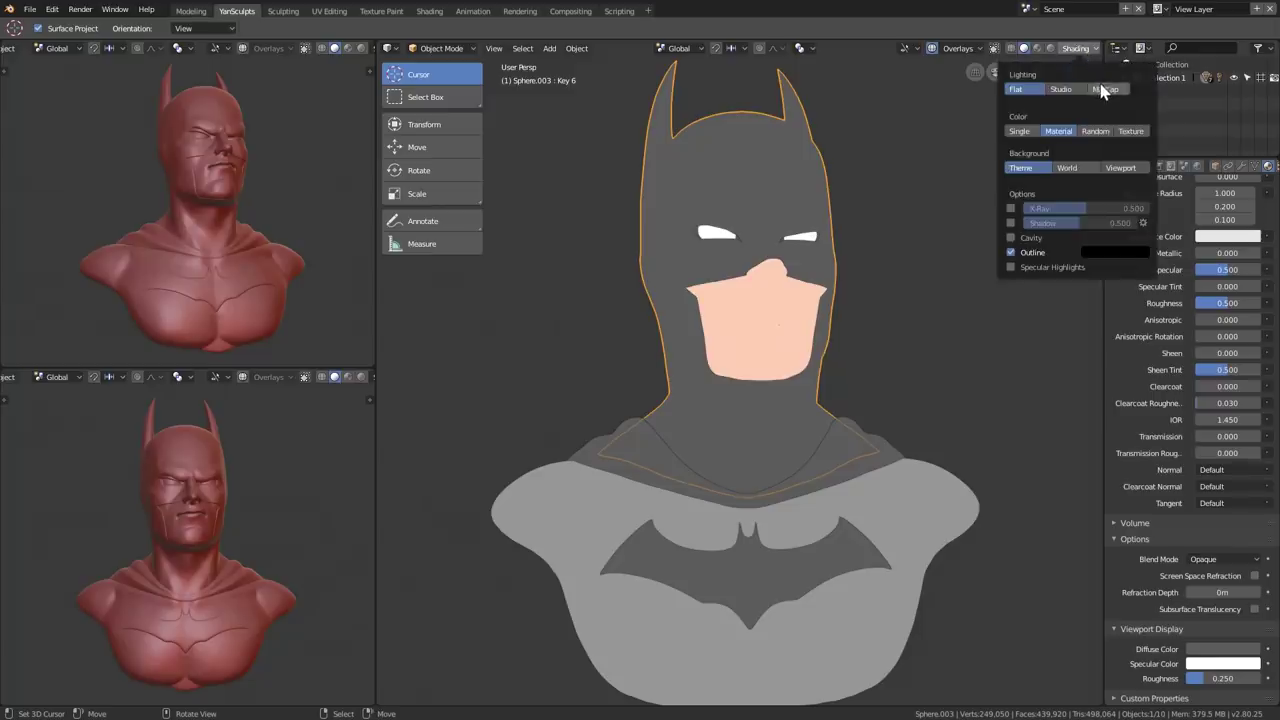
click(1104, 89)
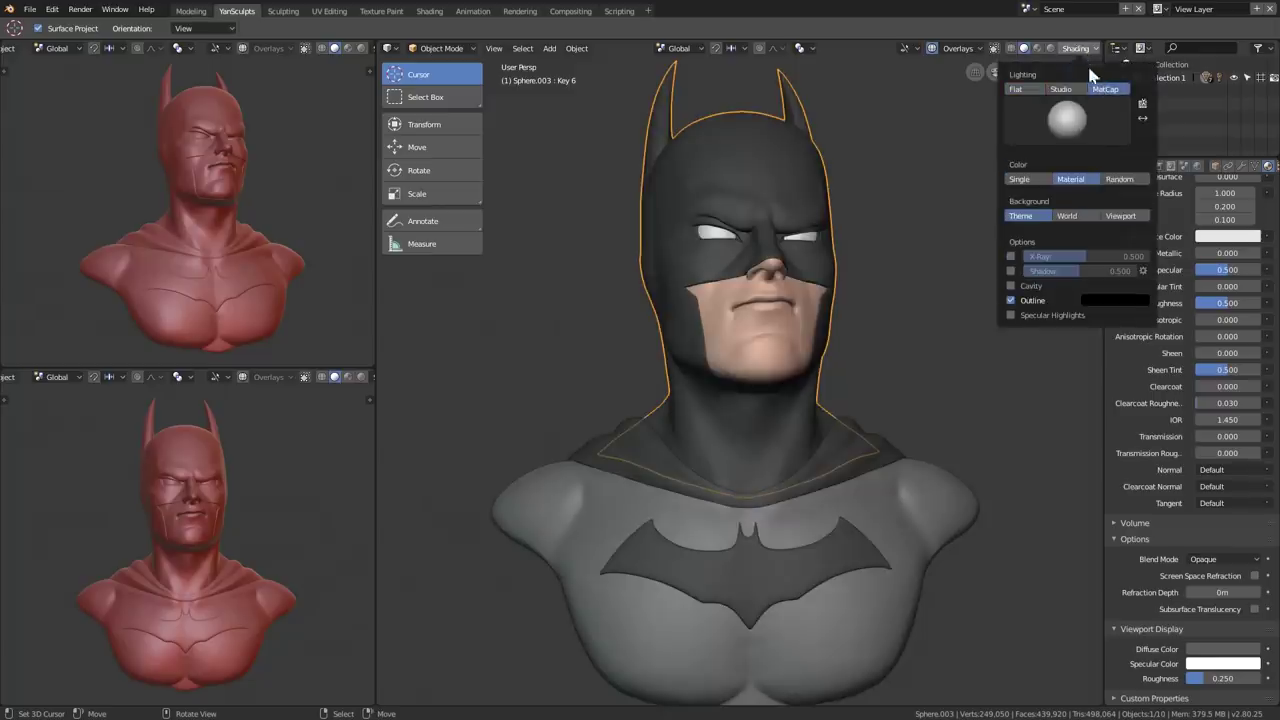
click(1011, 287)
middle_drag(805, 358, 811, 258)
scroll(848, 371, up, 5)
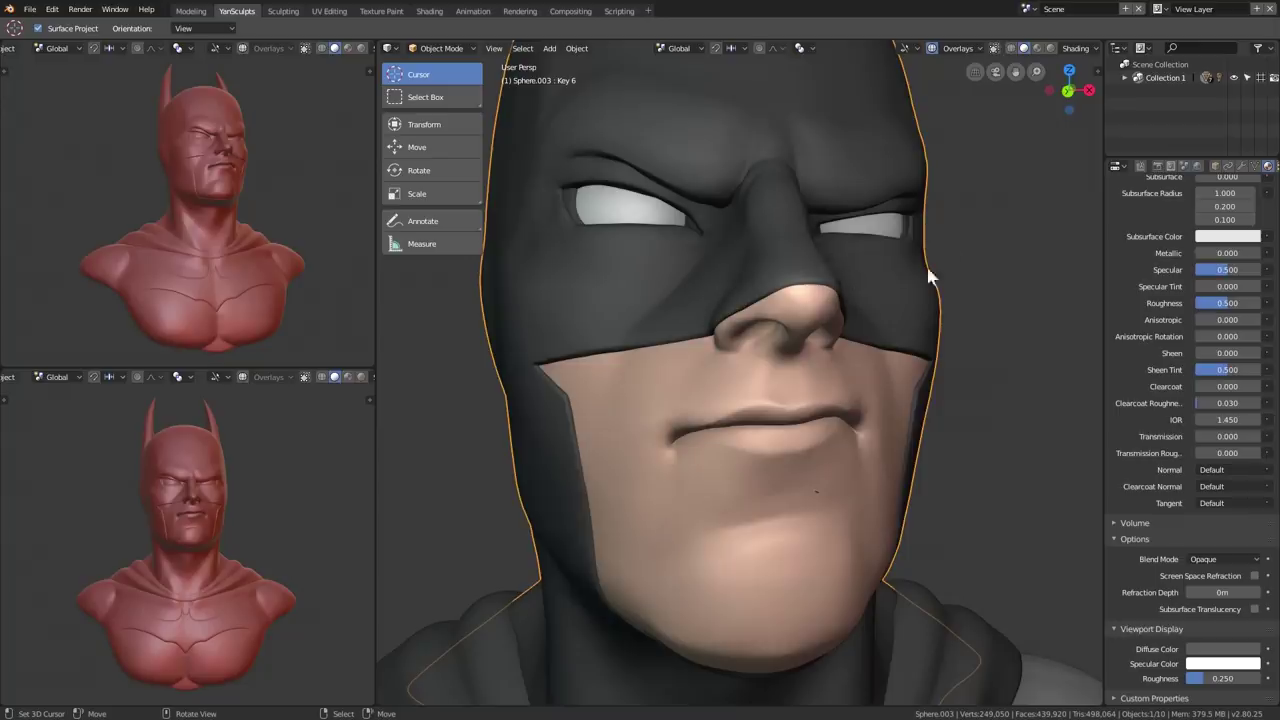
Switch the main viewport's object color to Single and set the Cavity Ridge to 1.561
click(1076, 48)
click(1019, 179)
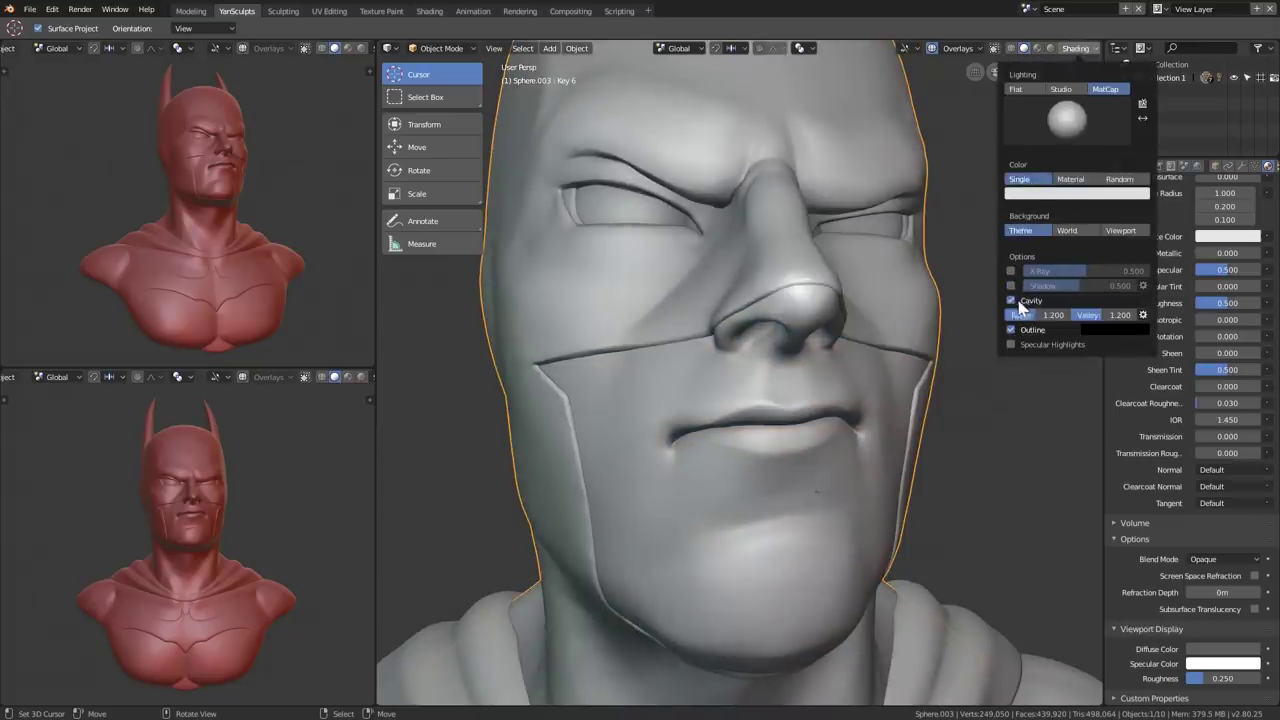
mouse_move(1033, 318)
mouse_down()
mouse_move(1080, 320)
mouse_move(1033, 314)
mouse_move(1051, 323)
mouse_up()
mouse_move(1000, 385)
middle_down()
mouse_move(875, 392)
mouse_move(878, 144)
middle_up()
middle_drag(914, 247, 1060, 60)
Set the Cavity Valley to 1.311 and open the additional cavity settings
click(1080, 48)
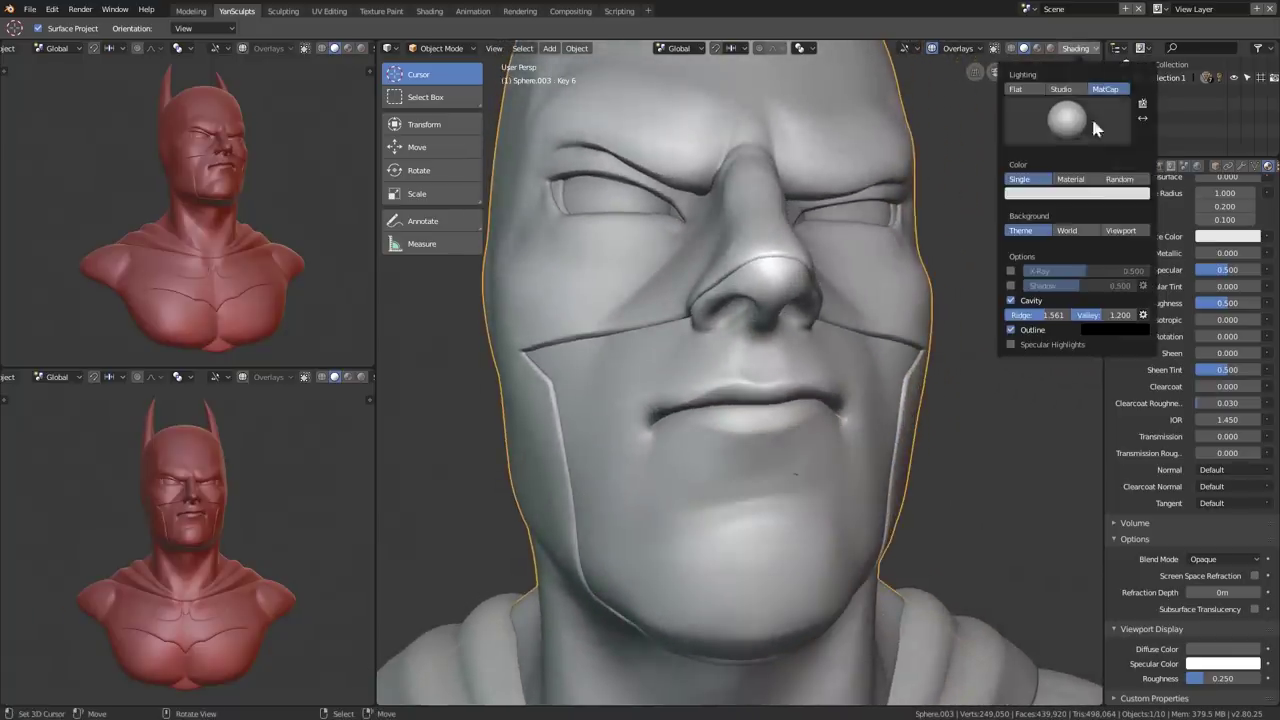
drag(1096, 316, 1107, 320)
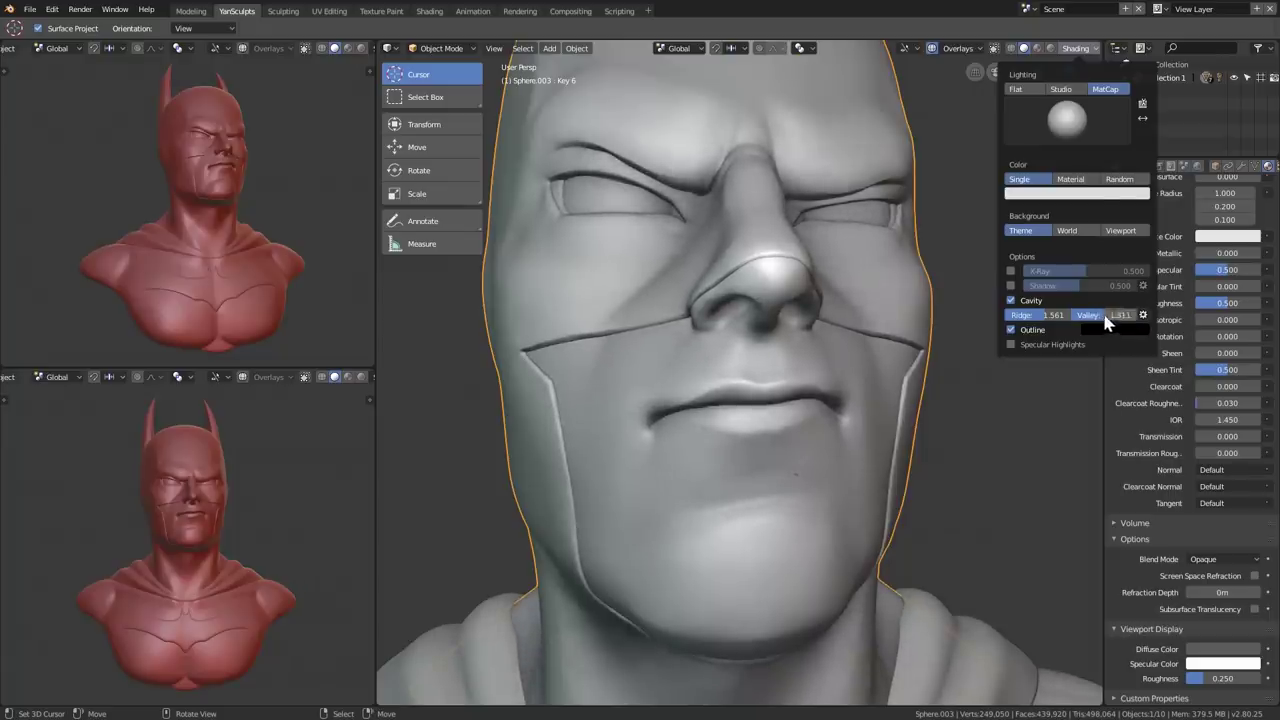
click(1143, 315)
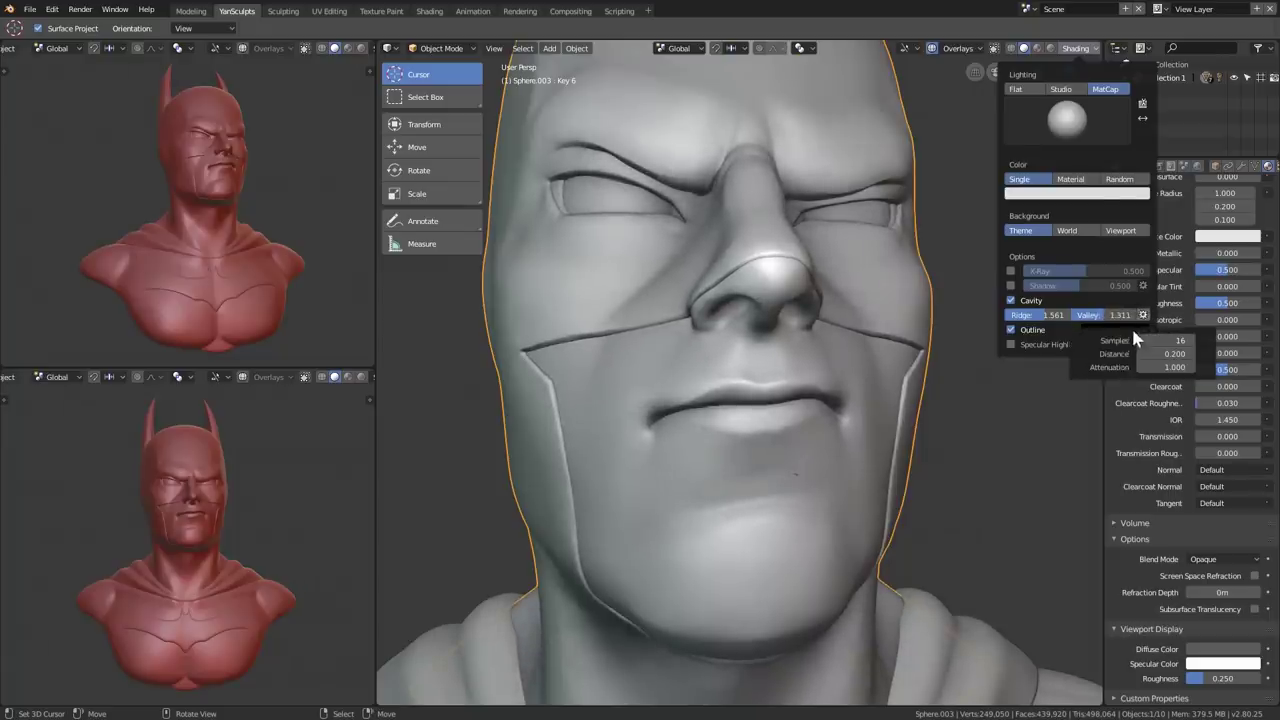
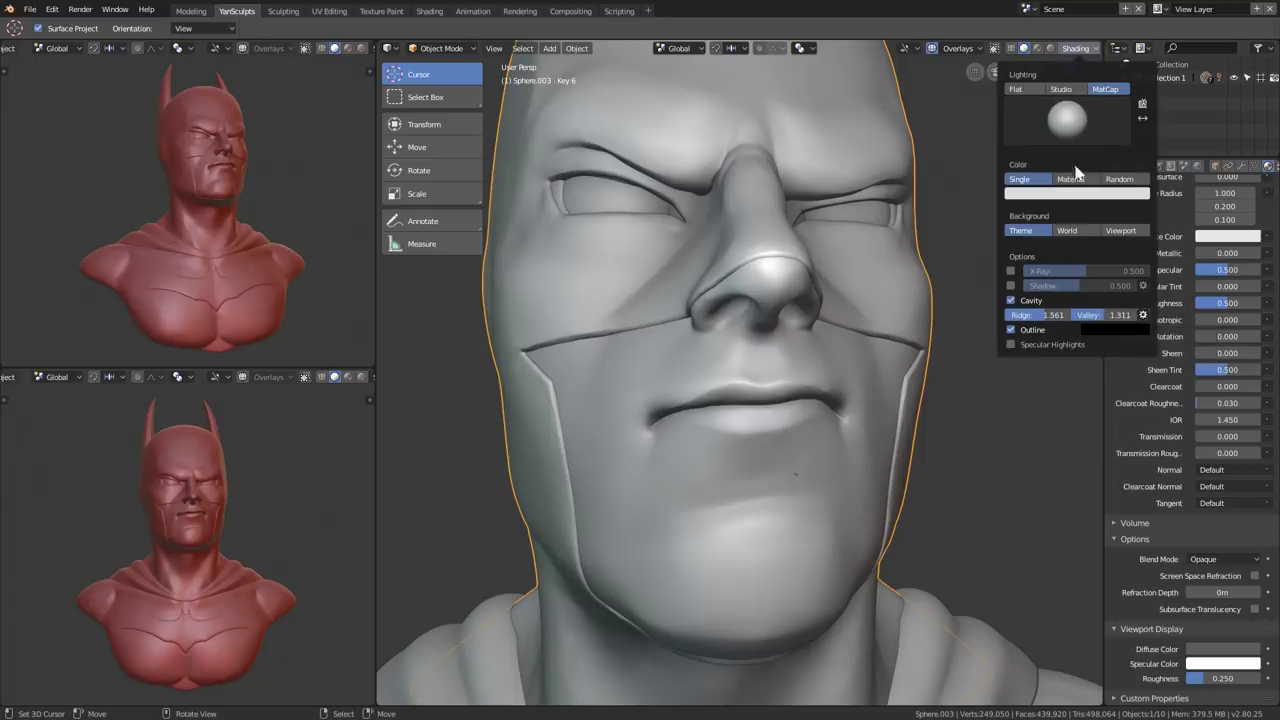
Try Specular Highlights on and off under Studio lighting, then return to MatCap with Specular Highlights disabled
click(1011, 344)
click(1061, 89)
click(1011, 344)
click(1011, 344)
click(1011, 344)
click(1011, 344)
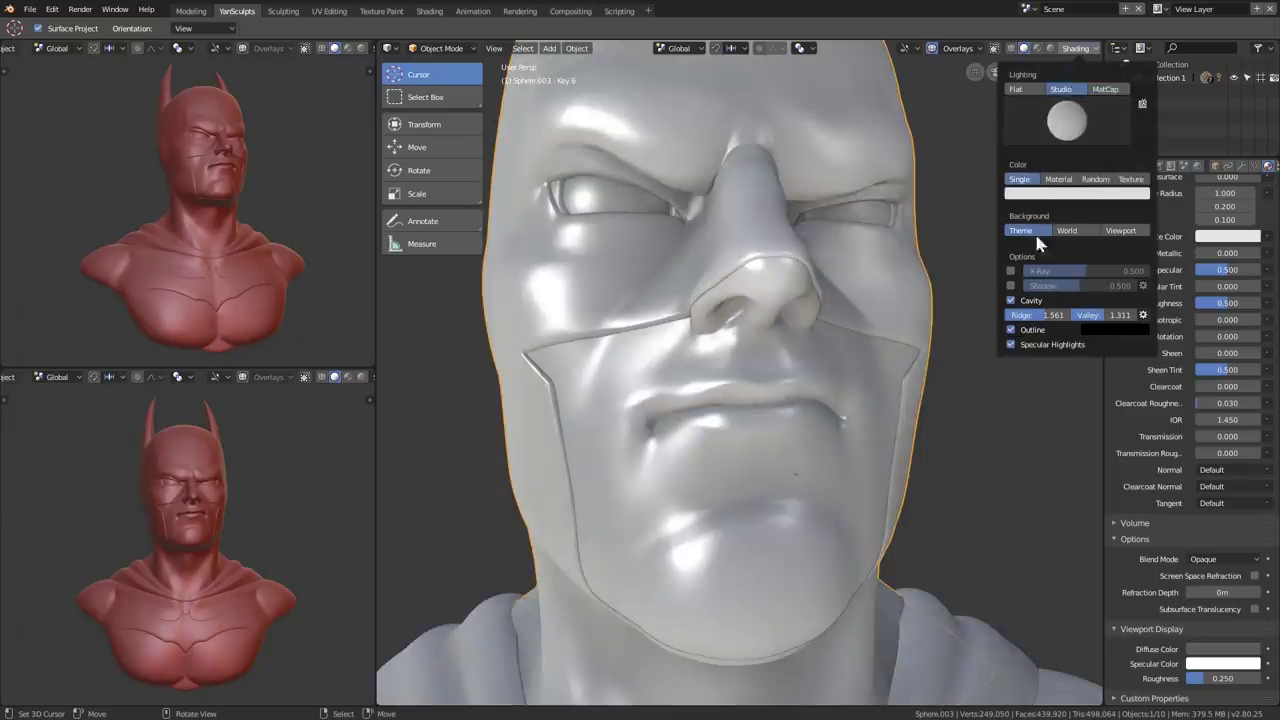
click(1105, 89)
click(1012, 344)
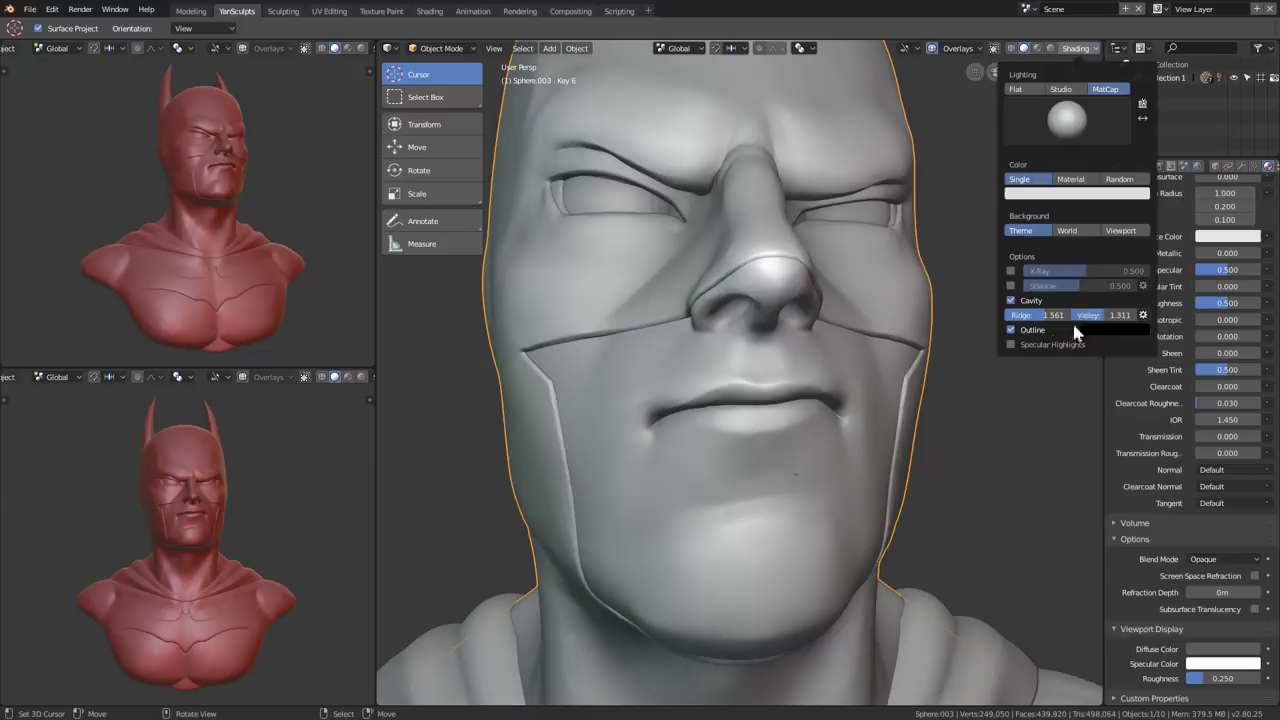
Try Shadow on the whole bust in the main viewport at a strength of 0.235, then disable it
click(1011, 300)
scroll(893, 322, down, 5)
mouse_move(886, 387)
middle_down()
mouse_move(905, 335)
mouse_move(902, 380)
mouse_move(871, 390)
mouse_move(941, 320)
middle_up()
click(1080, 54)
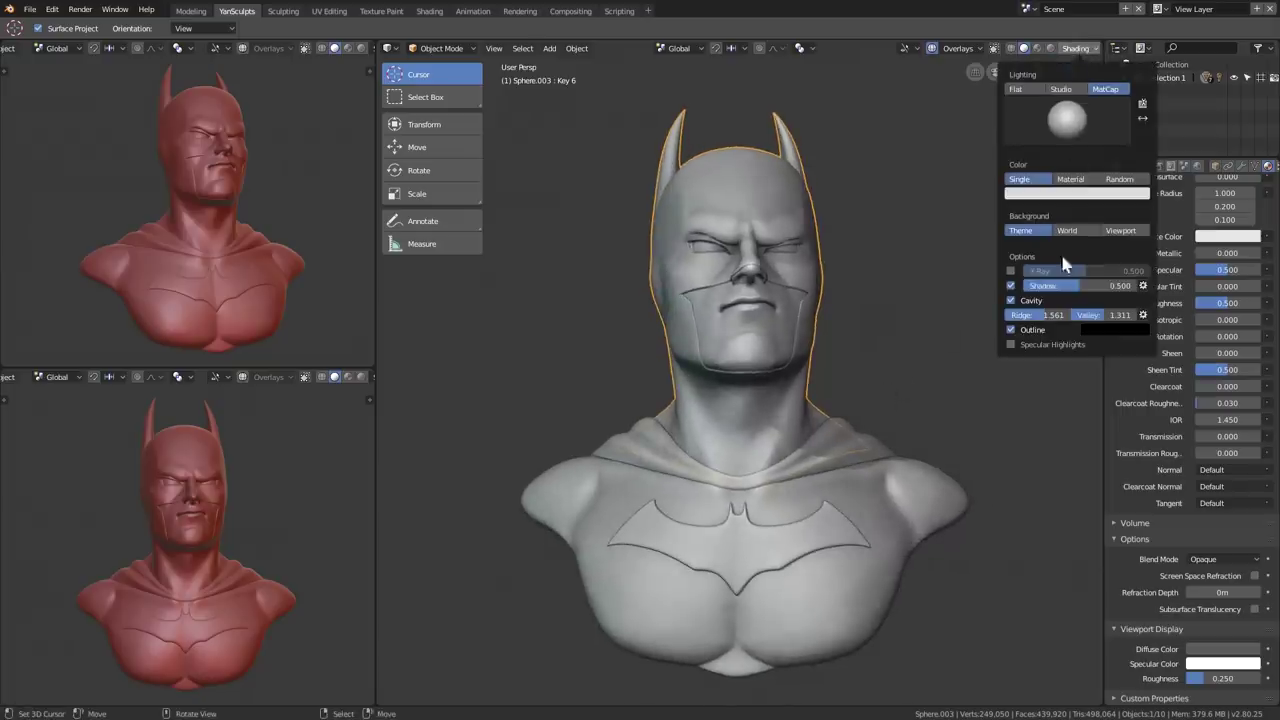
drag(1063, 287, 1012, 290)
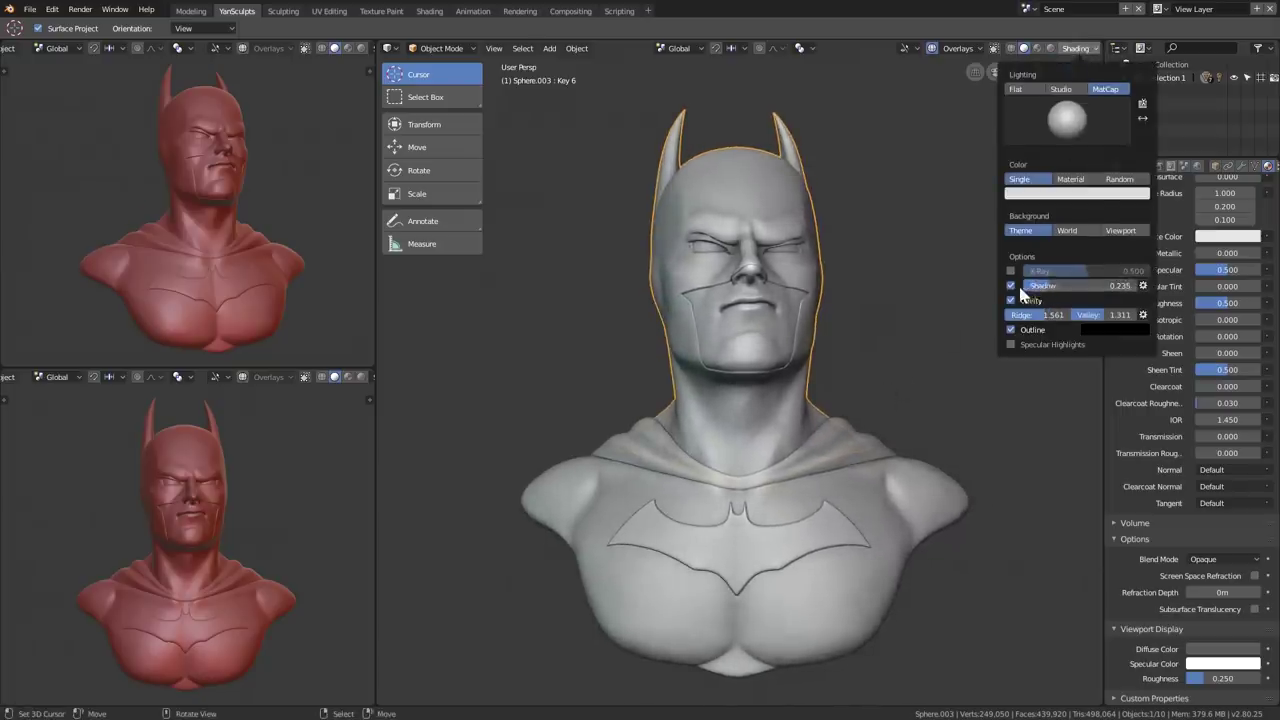
click(1010, 286)
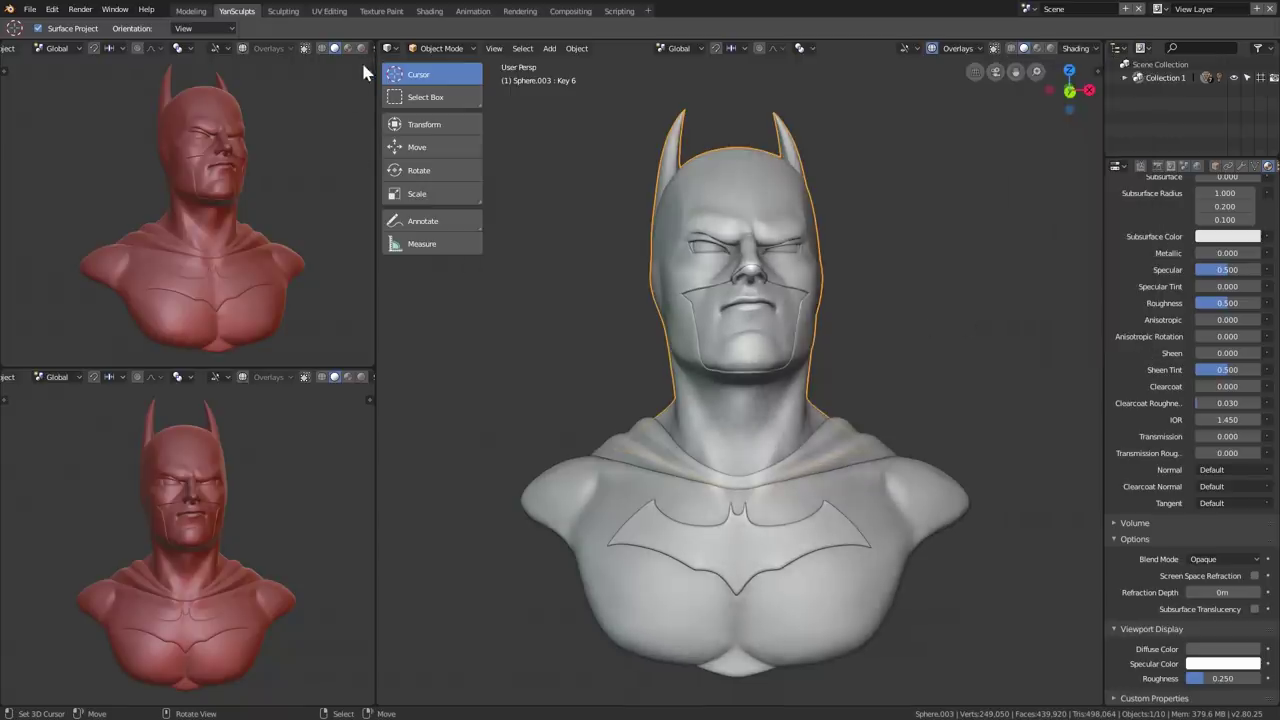
Enable Shadow in the upper small viewport and set its matcap to the light grey sphere
scroll(358, 48, down, 2)
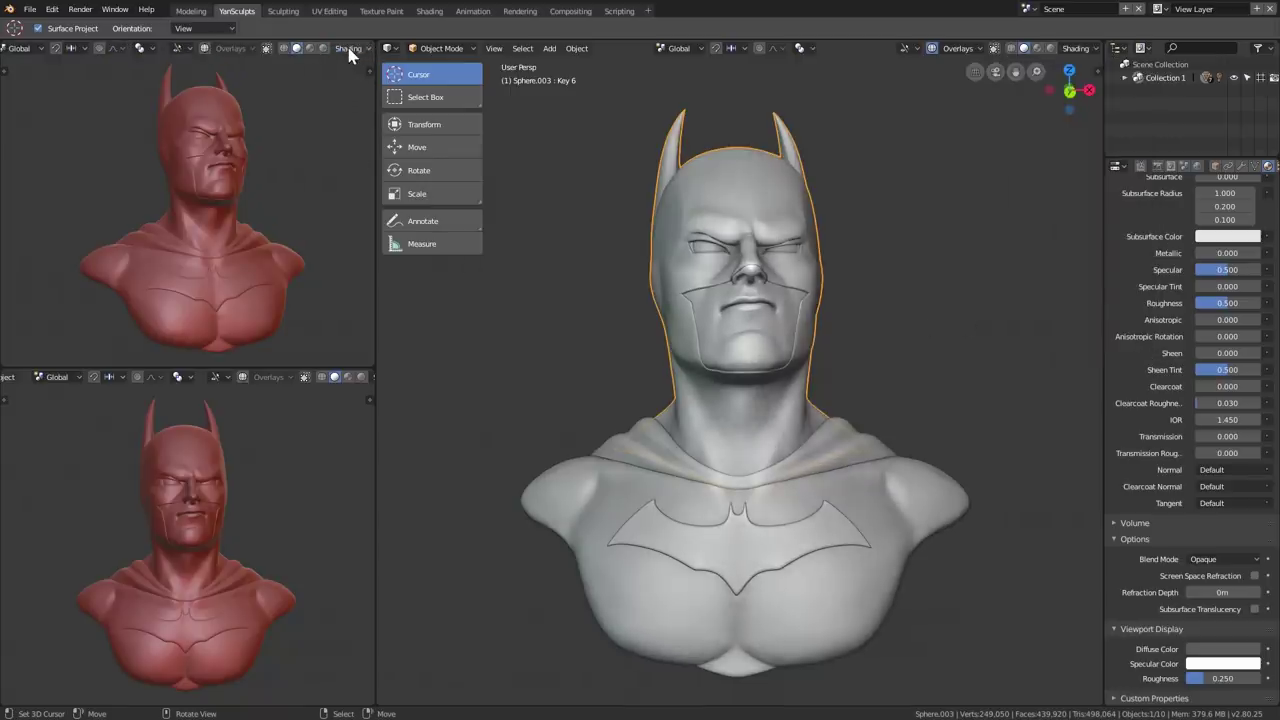
click(350, 48)
click(284, 286)
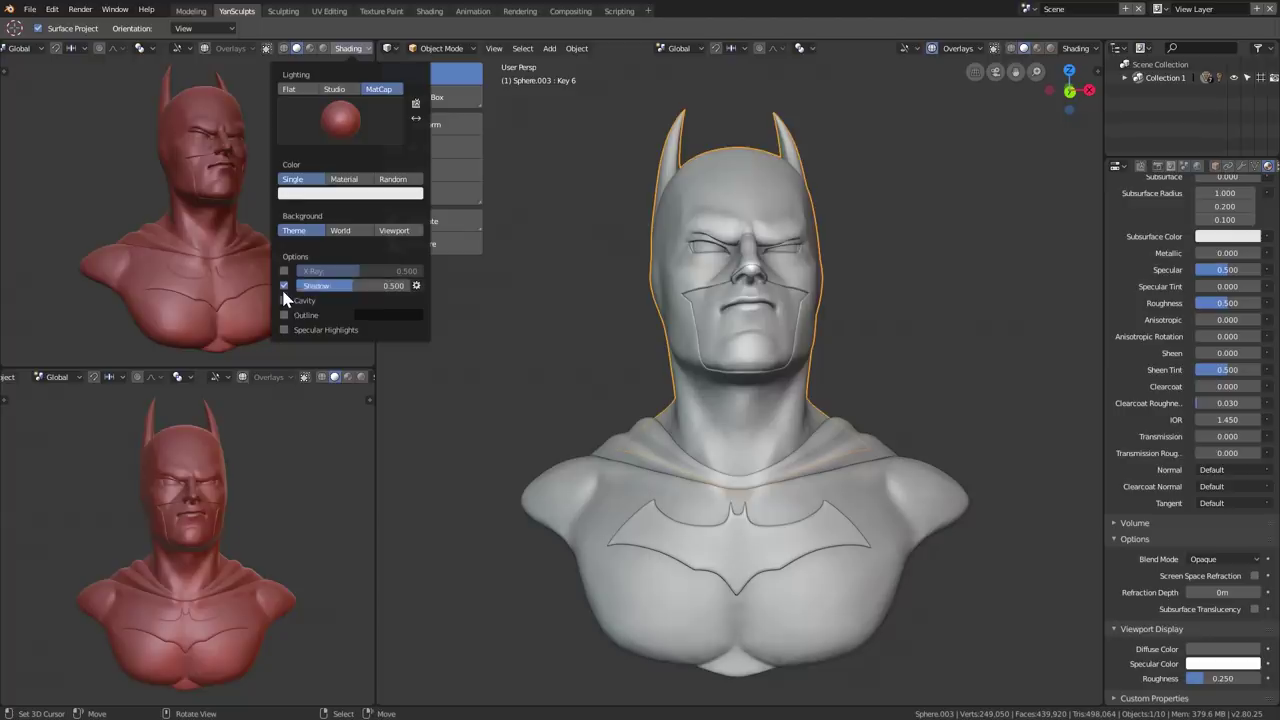
click(310, 108)
click(300, 165)
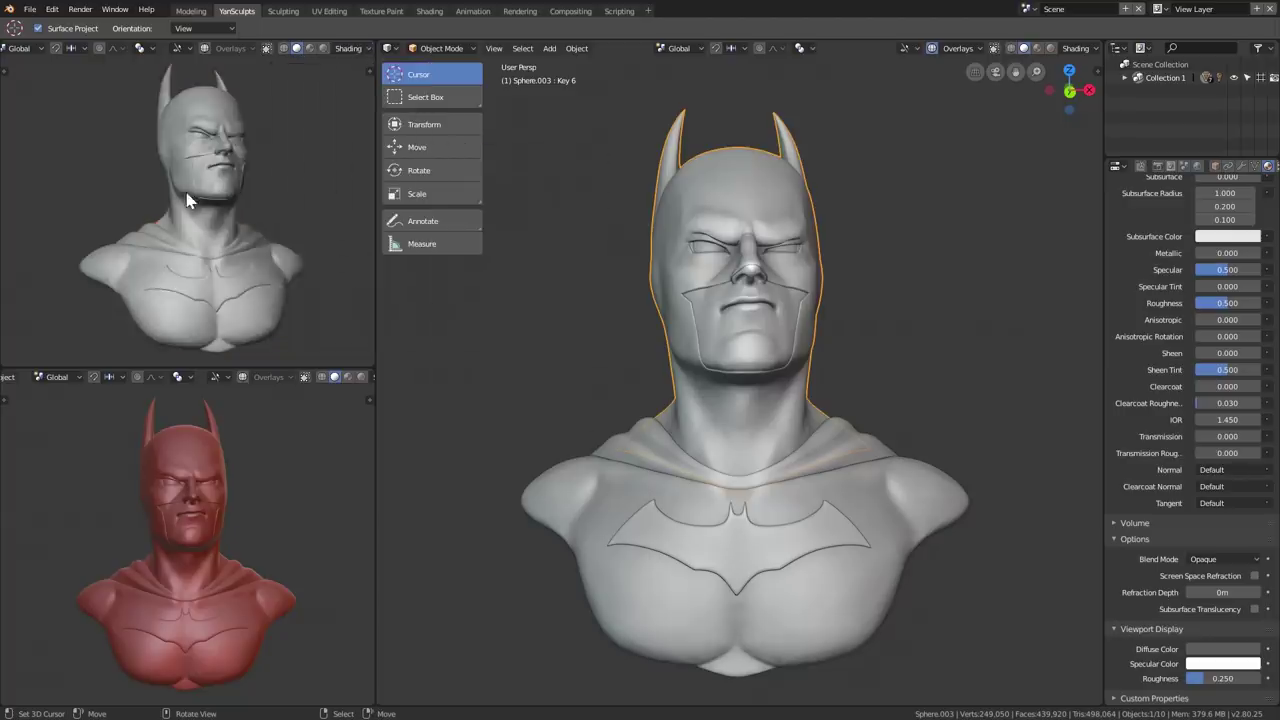
Try the 3D Cursor and Origins overlays in the main viewport, then leave both disabled
mouse_move(170, 200)
middle_down()
mouse_move(141, 190)
mouse_move(163, 200)
middle_up()
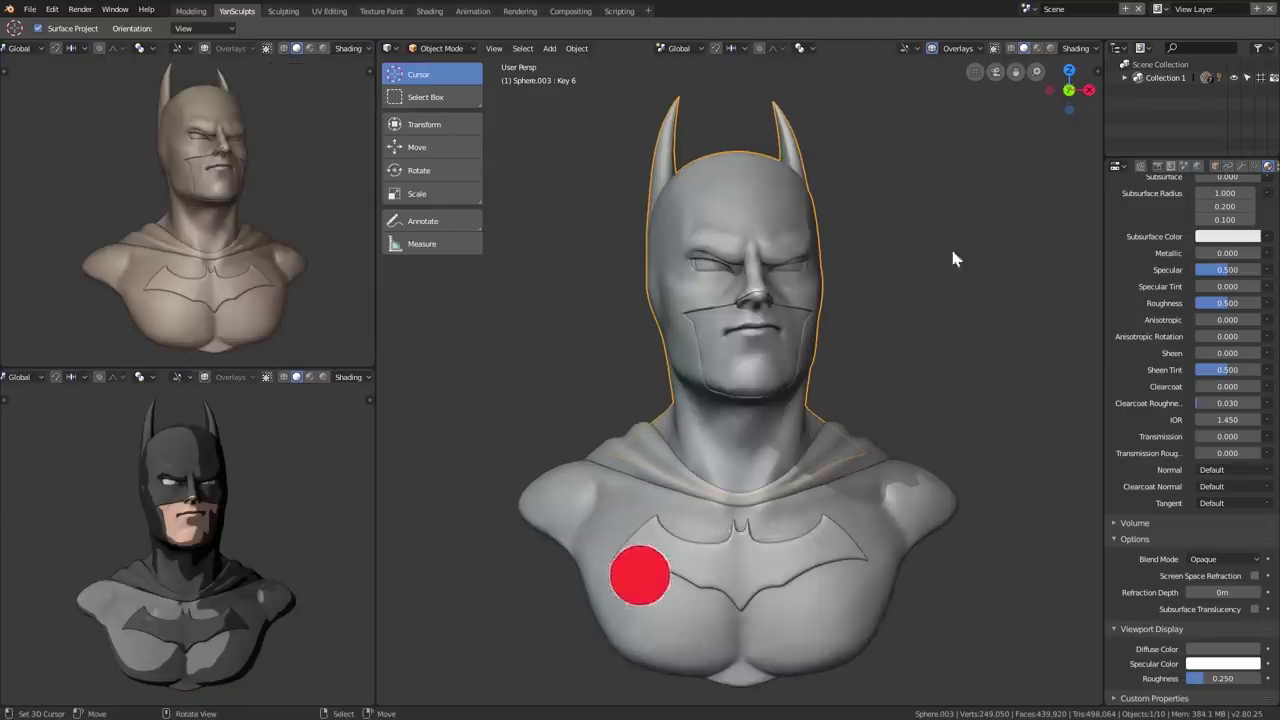
click(961, 52)
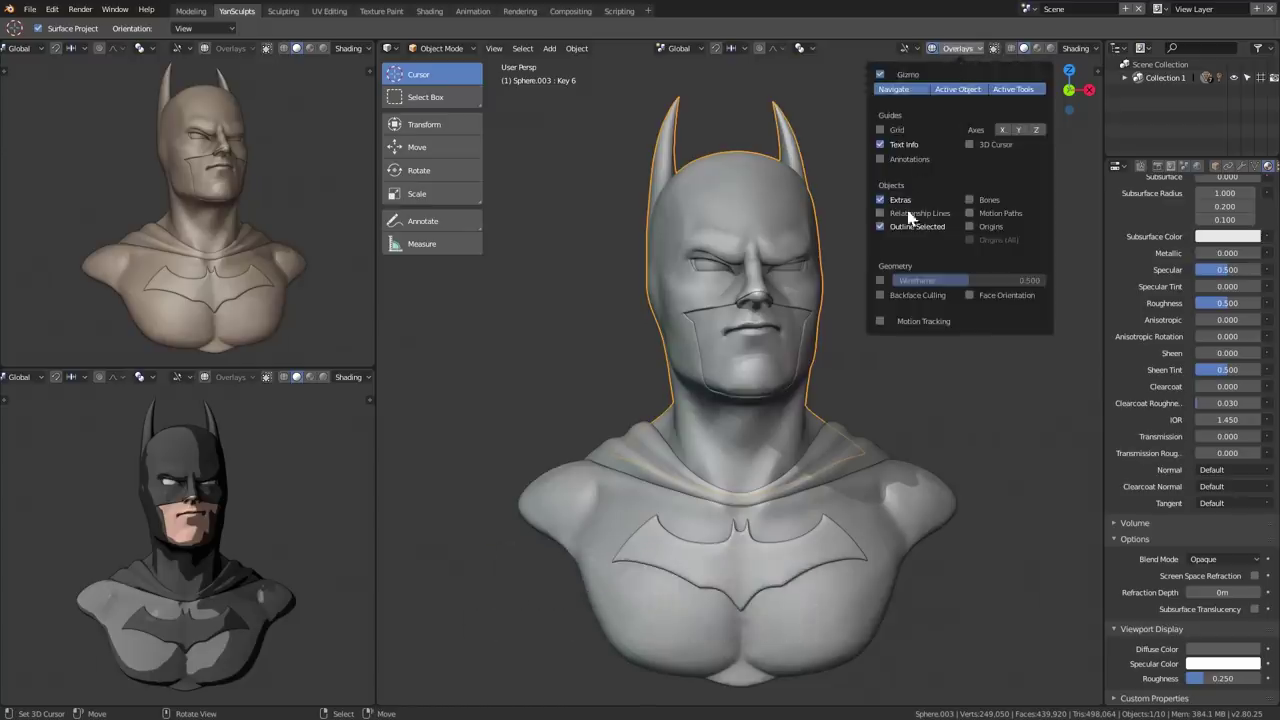
click(969, 145)
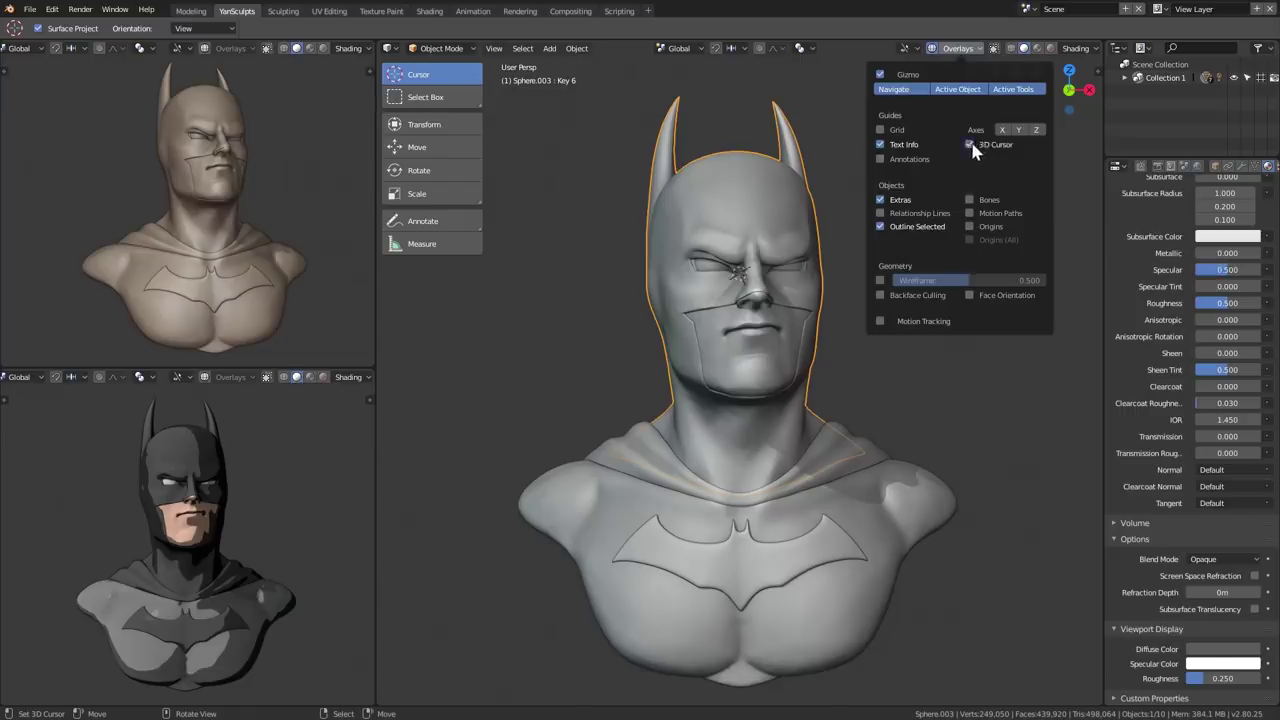
click(971, 226)
click(971, 227)
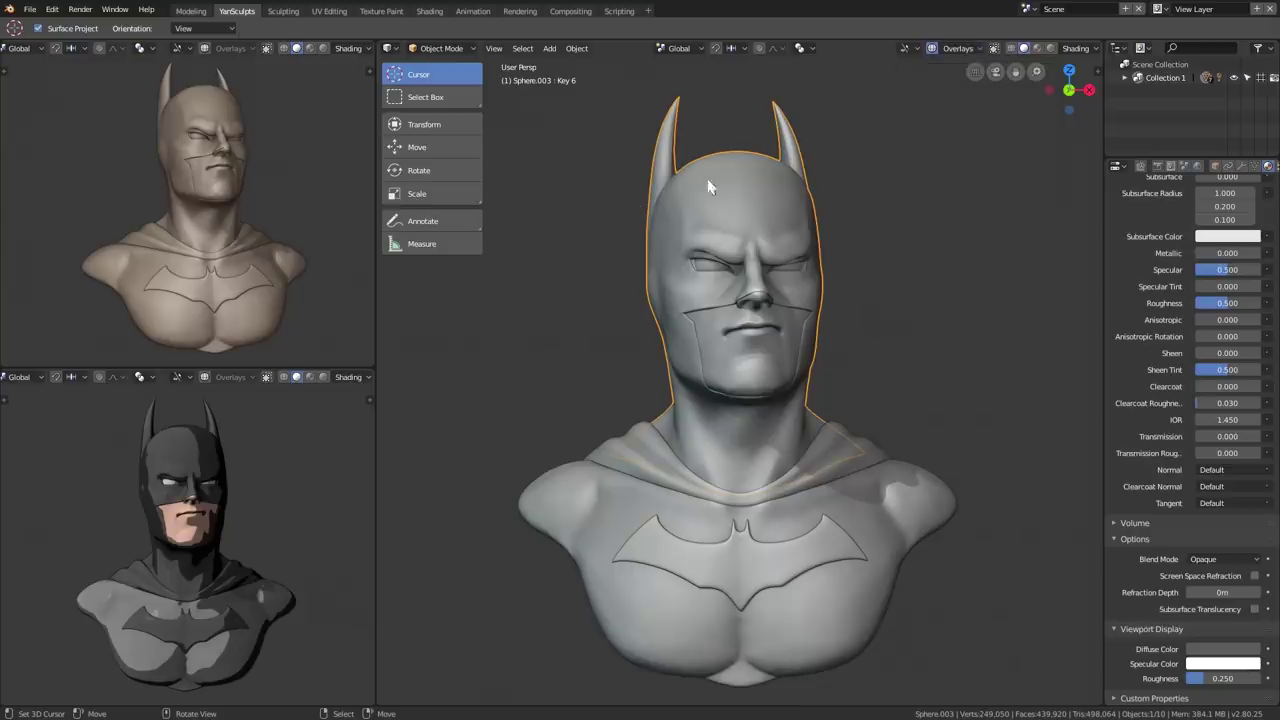
Toggle all overlays of the main viewport off and on, leaving them disabled
click(932, 49)
click(932, 49)
click(932, 49)
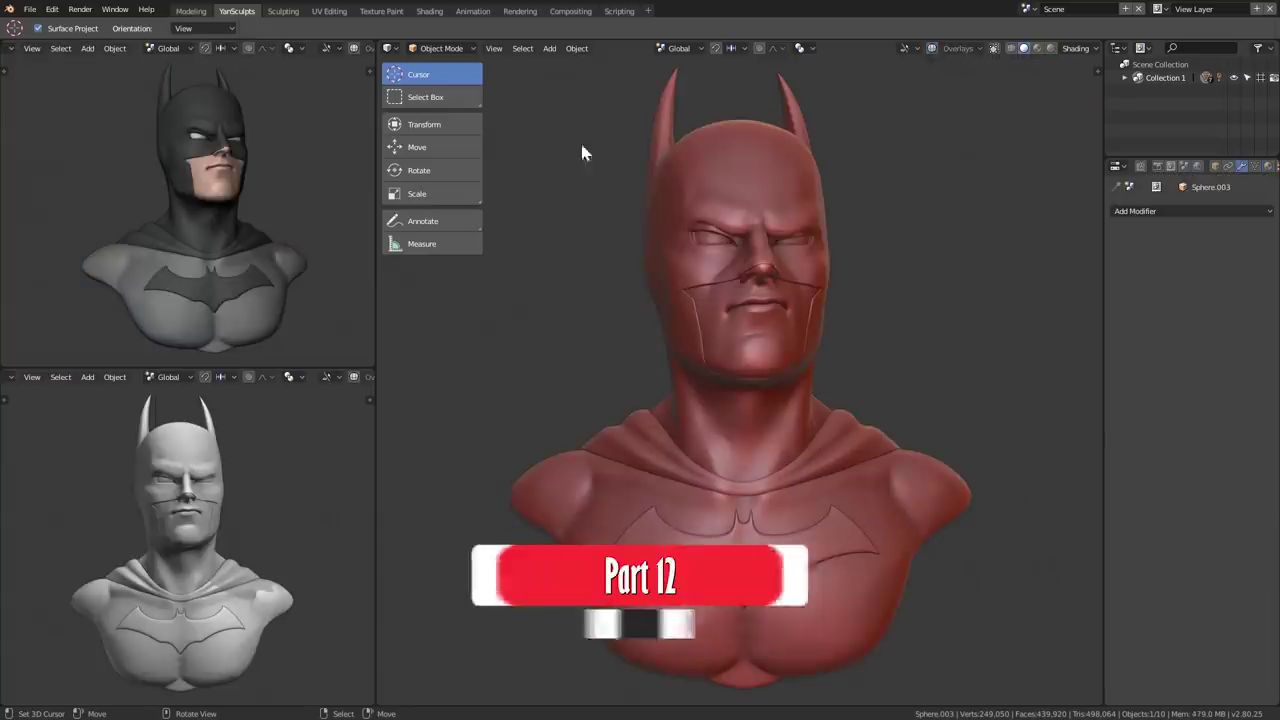
Switch the main viewport to Sculpt Mode and back to Object Mode
click(458, 52)
click(444, 93)
click(460, 52)
click(452, 65)
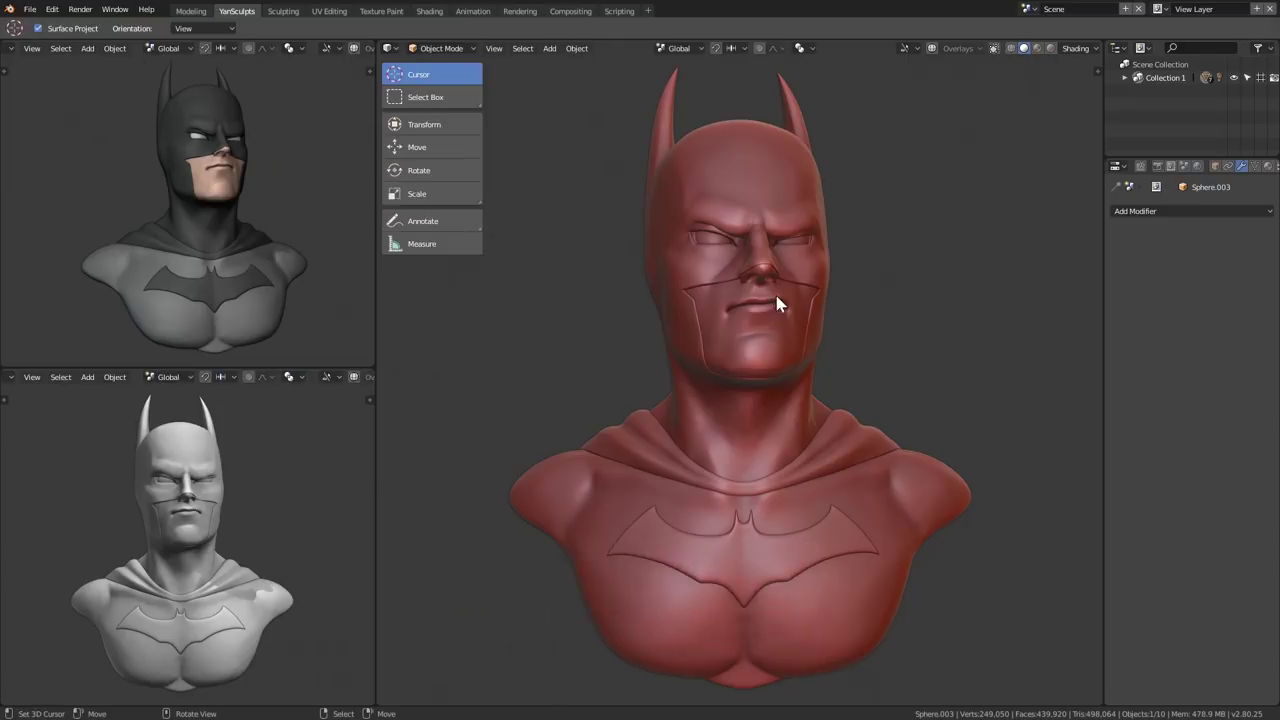
Use the radial mode selector to enter Sculpt Mode, then return to Object Mode
key(ctrl)
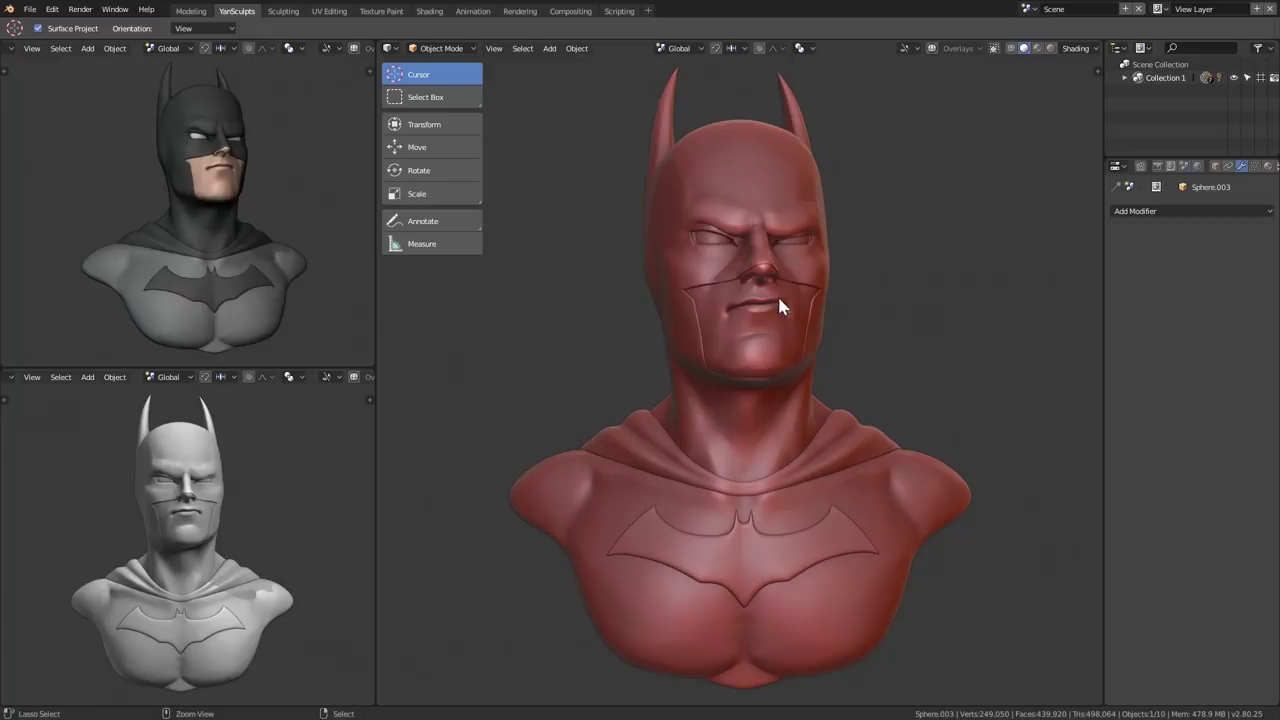
key(ctrl+Tab)
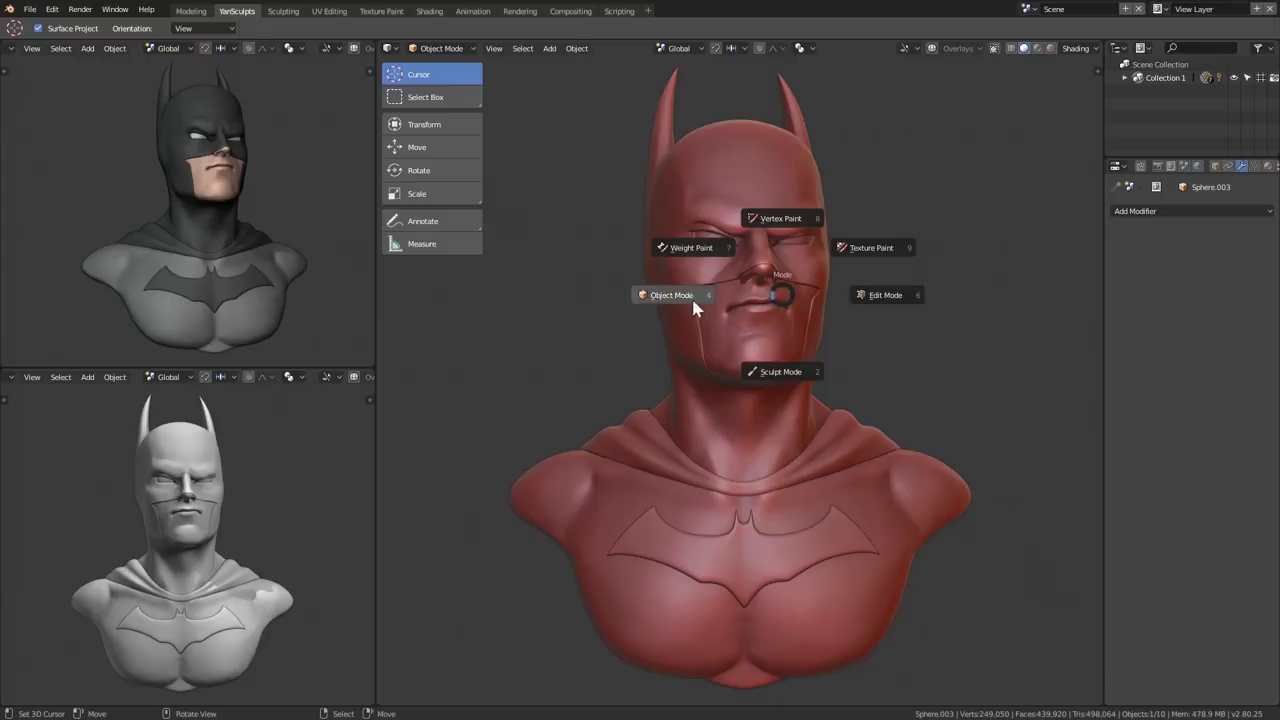
click(782, 383)
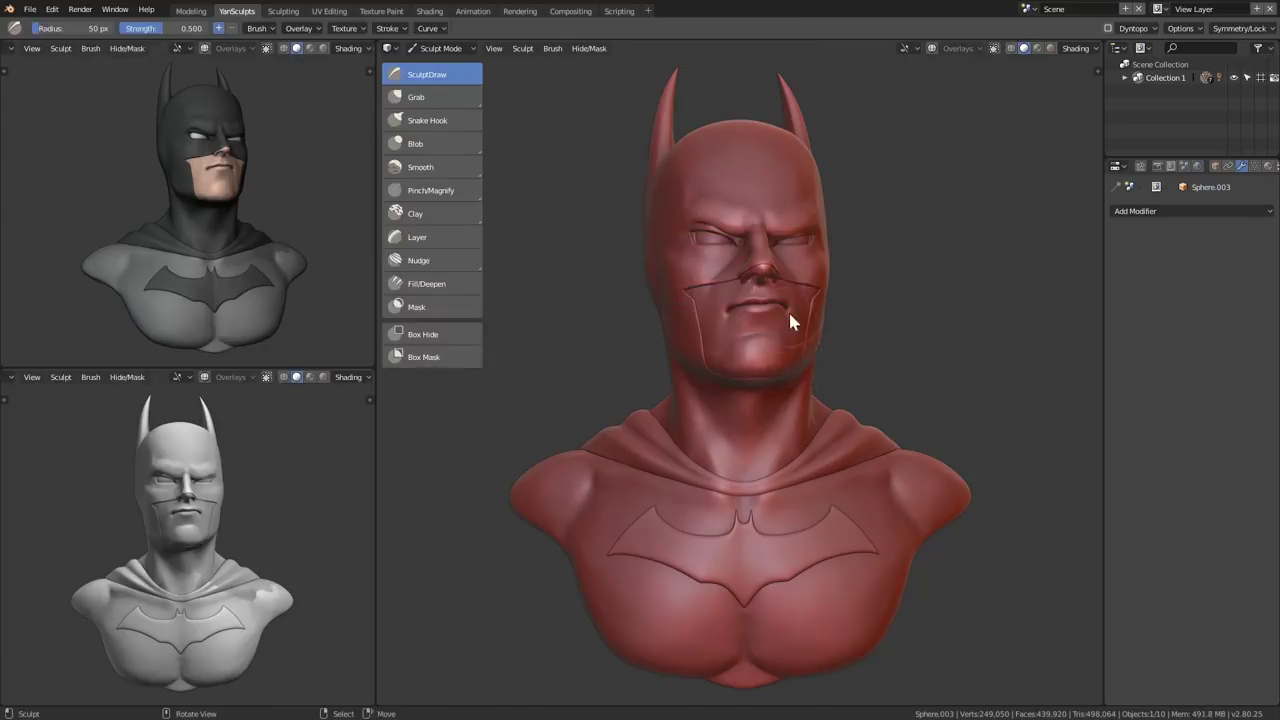
key(ctrl+Tab)
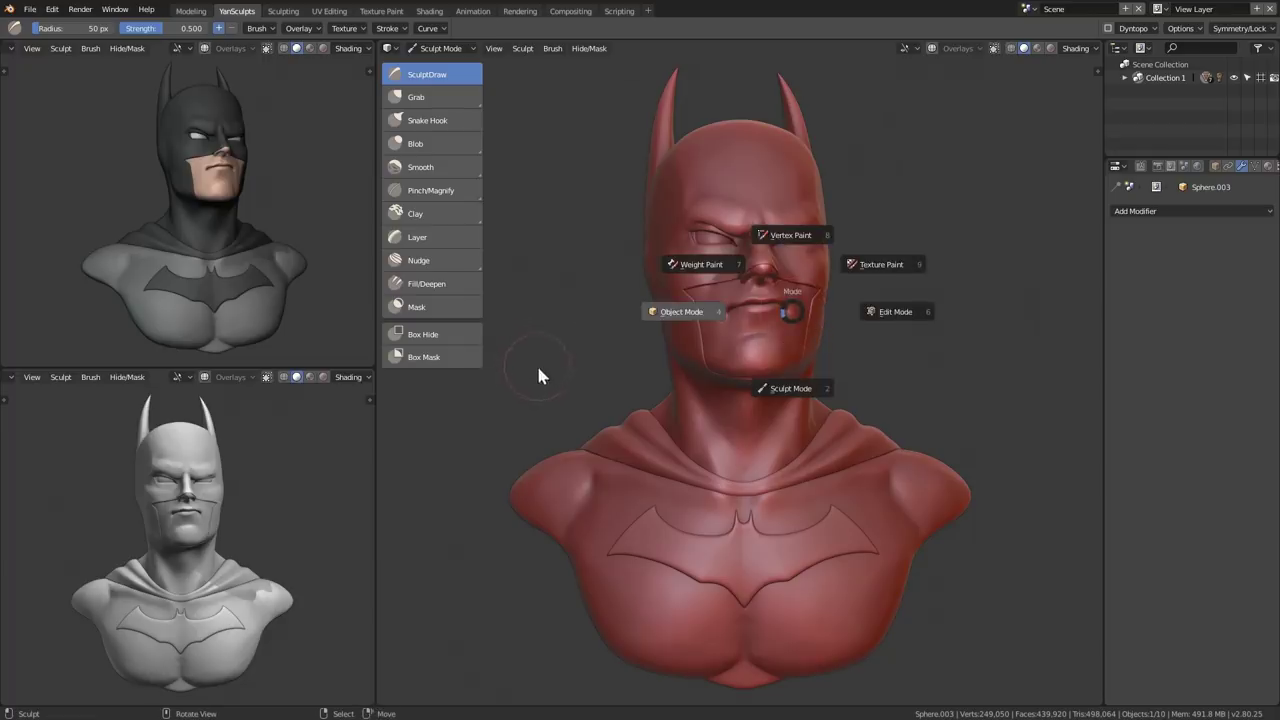
click(791, 305)
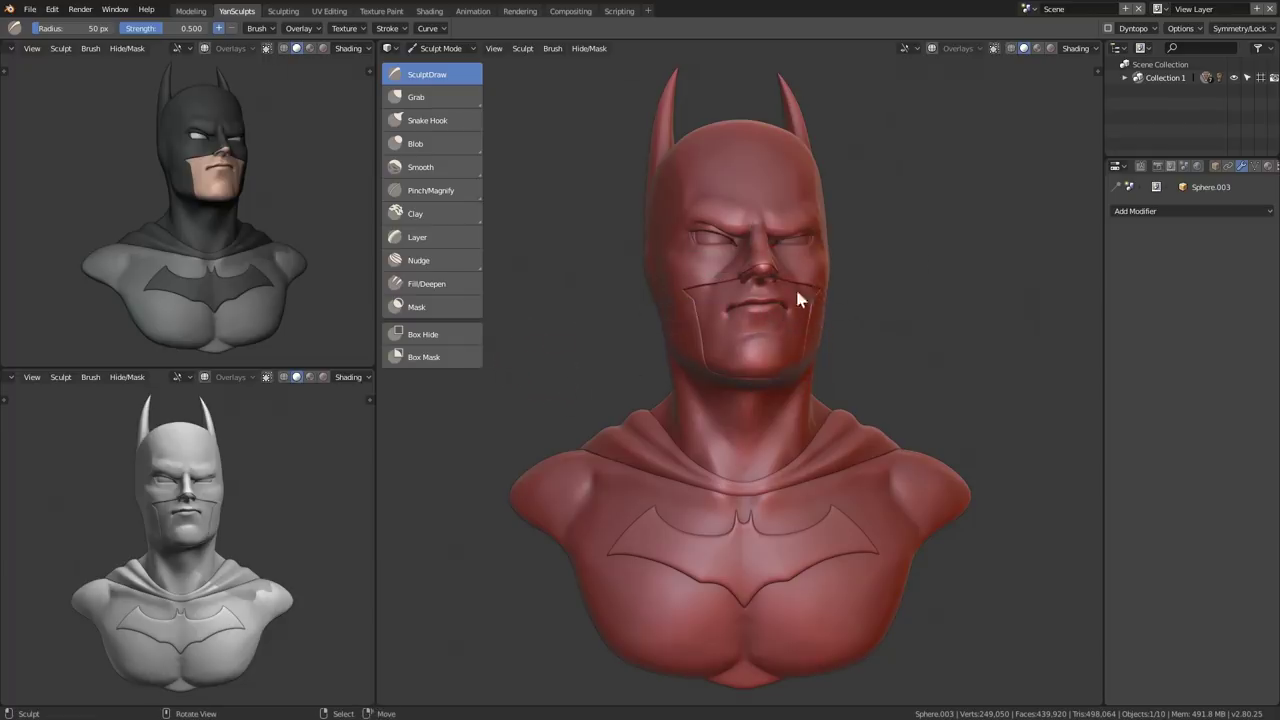
key(ctrl+Tab)
key(ctrl+Tab)
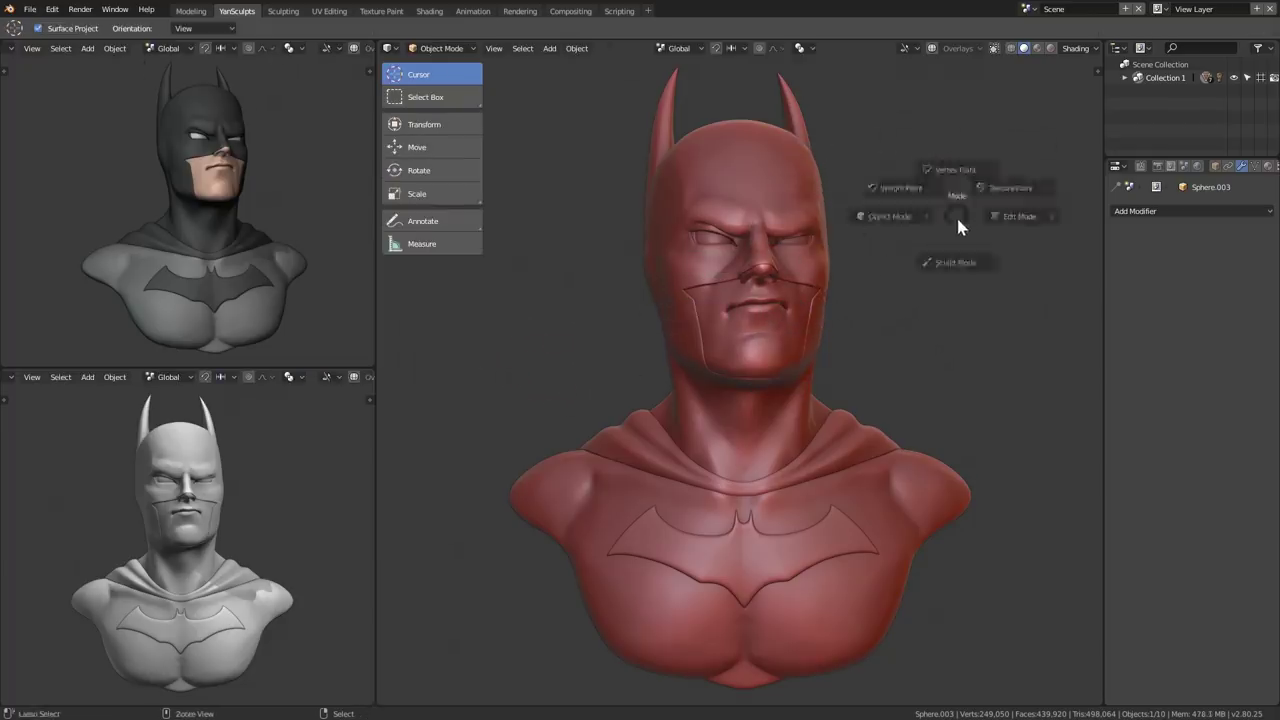
Practise changing modes quickly with the radial mode selector, finishing in Sculpt Mode
click(948, 268)
key(ctrl+Tab)
click(694, 260)
key(ctrl+Tab)
click(902, 330)
key(ctrl+Tab)
click(897, 252)
key(ctrl+Tab)
click(900, 365)
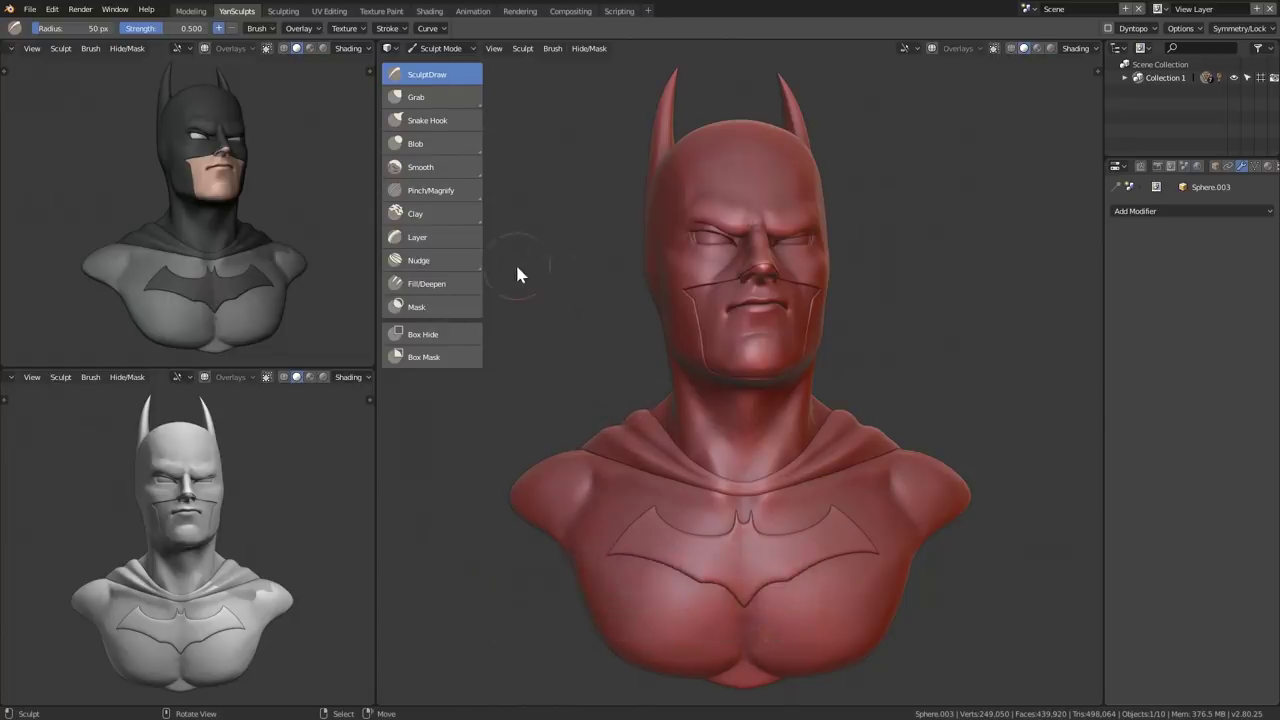
Toggle the sculpt tool list off and on, then show the SculptDraw brush settings and open its brush picker
key(t)
key(t)
click(1141, 166)
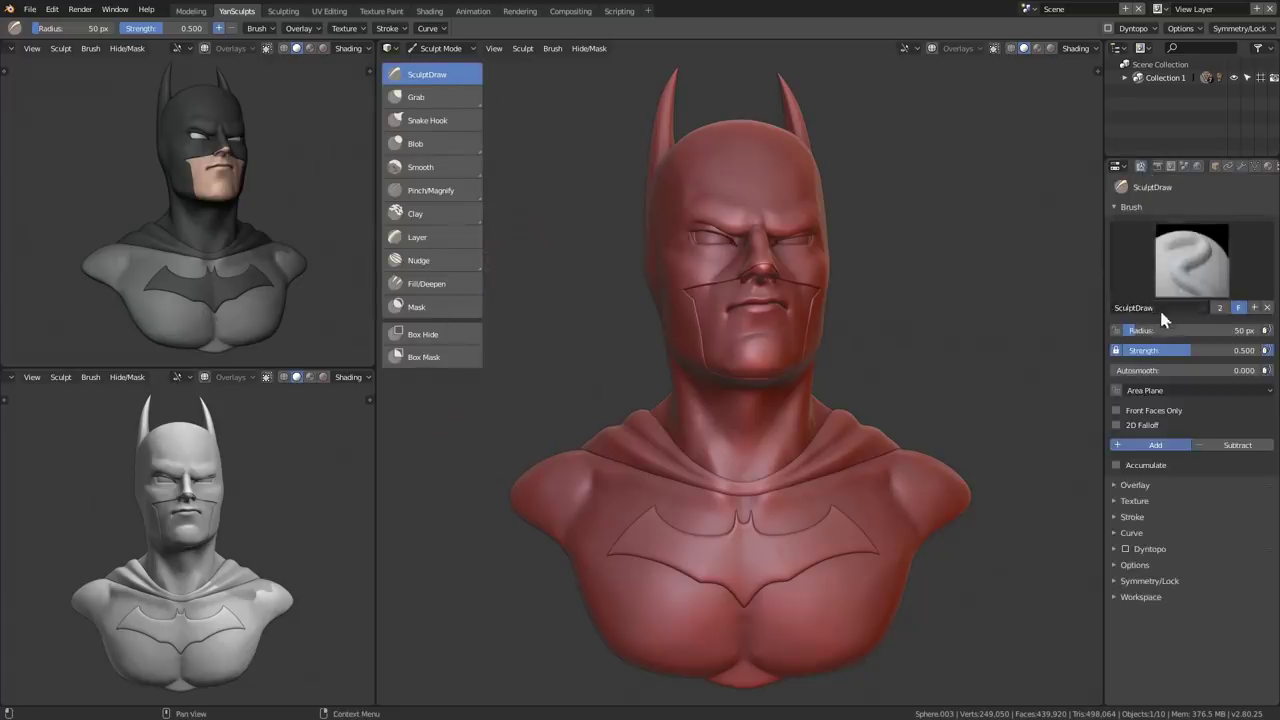
click(1192, 280)
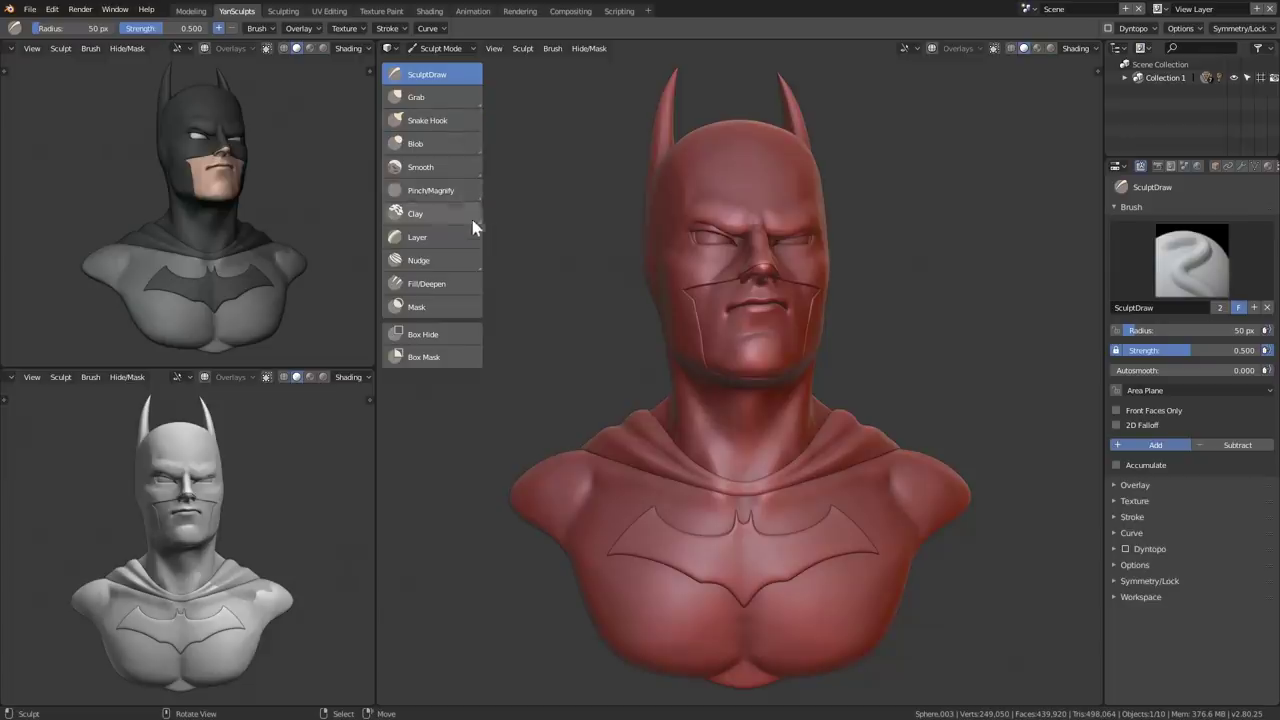
Examine the grouped brushes under Blob, Grab, Pinch/Magnify and Smooth, the full brush picker and the brush shortcuts
click(466, 148)
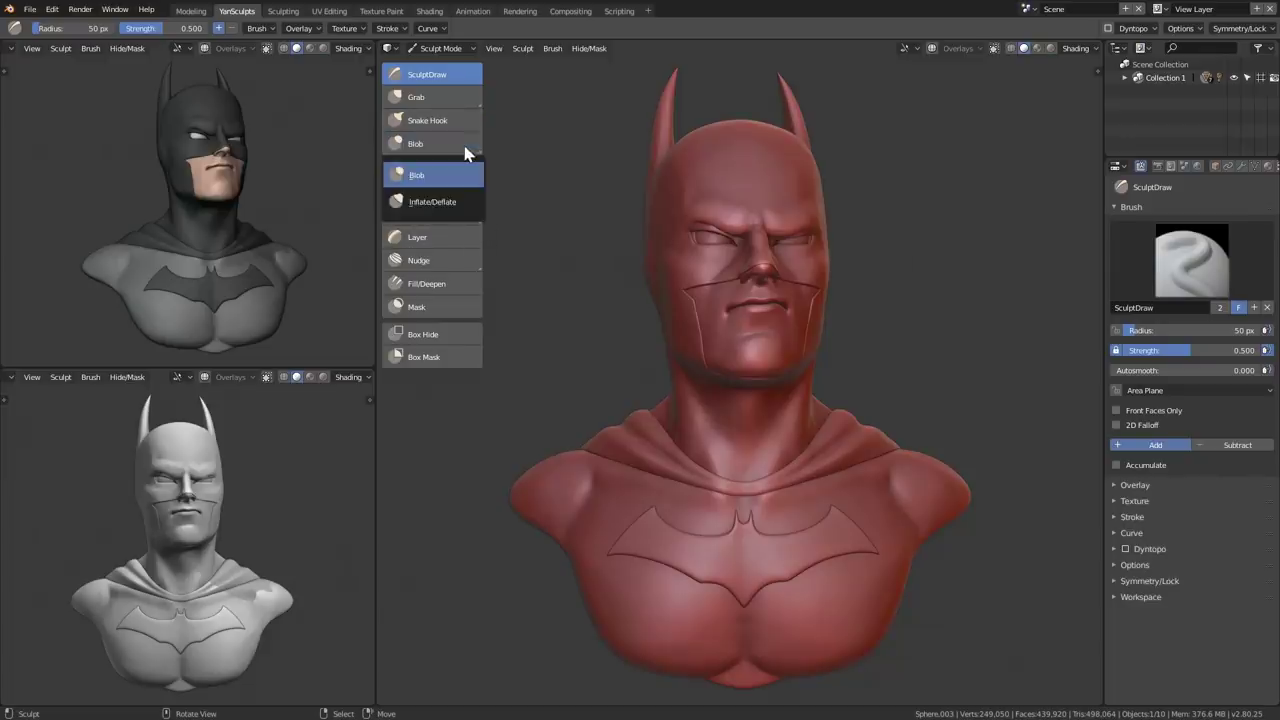
click(460, 96)
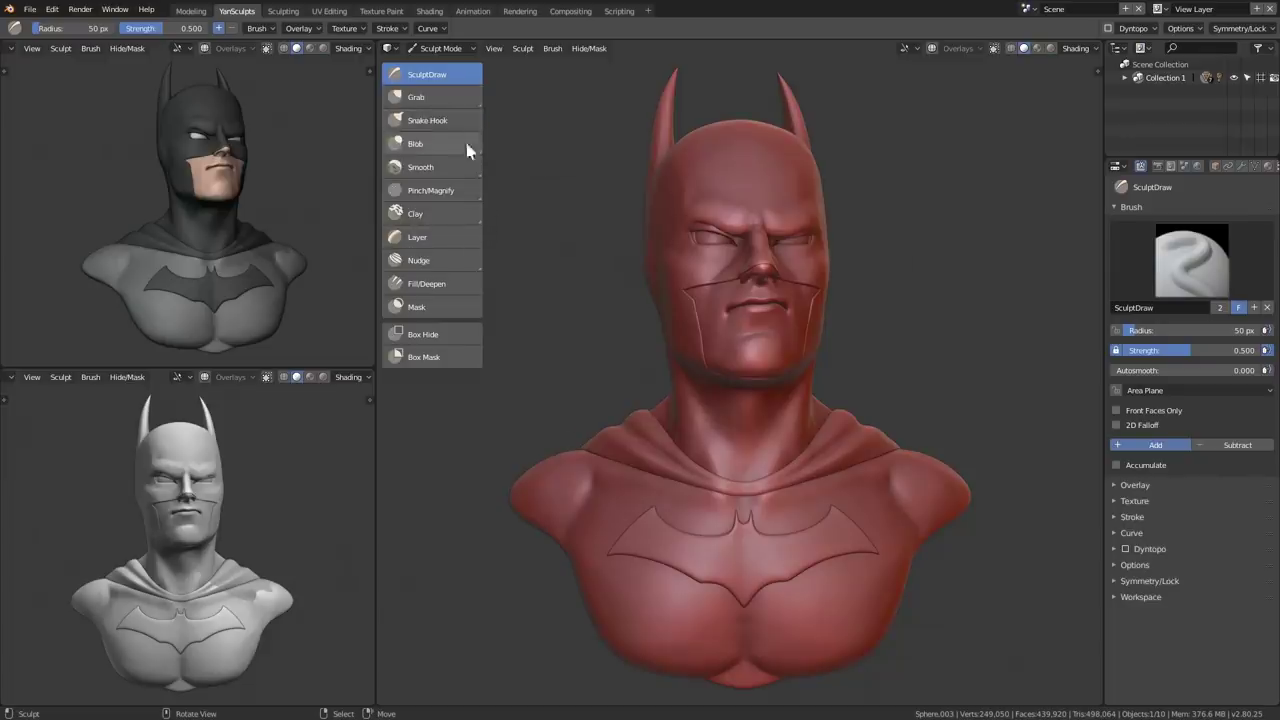
click(457, 192)
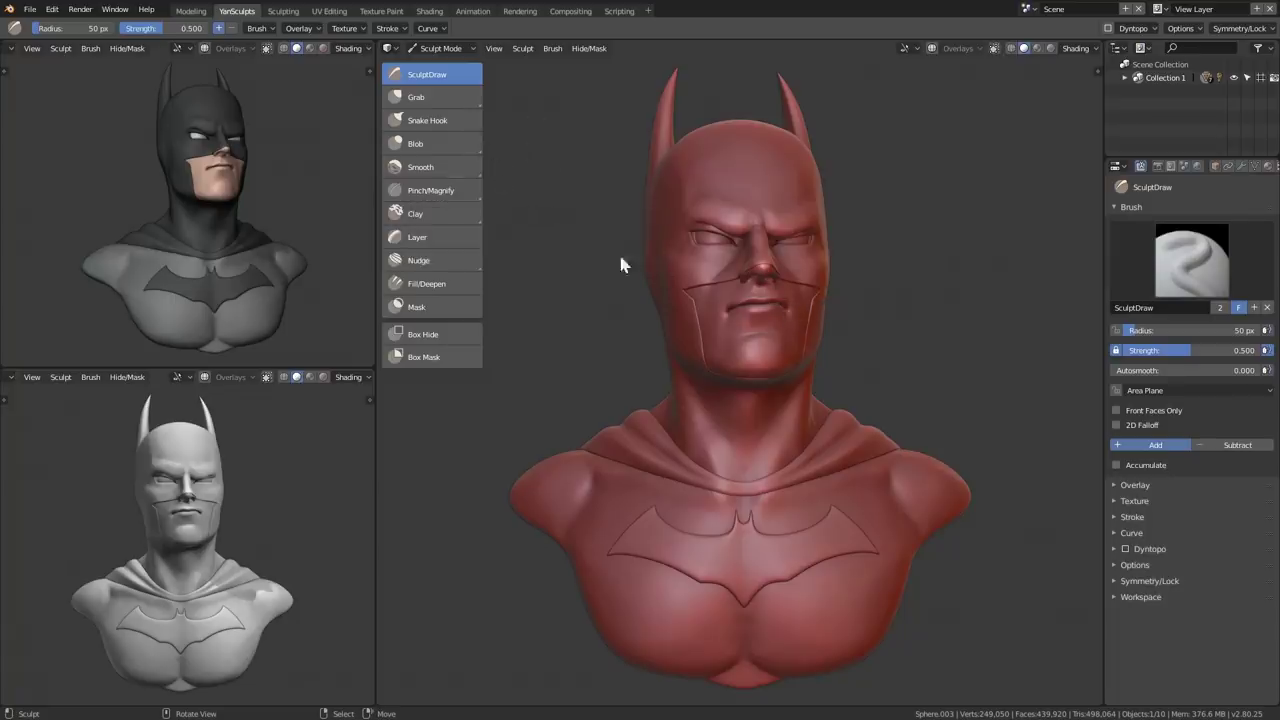
click(430, 170)
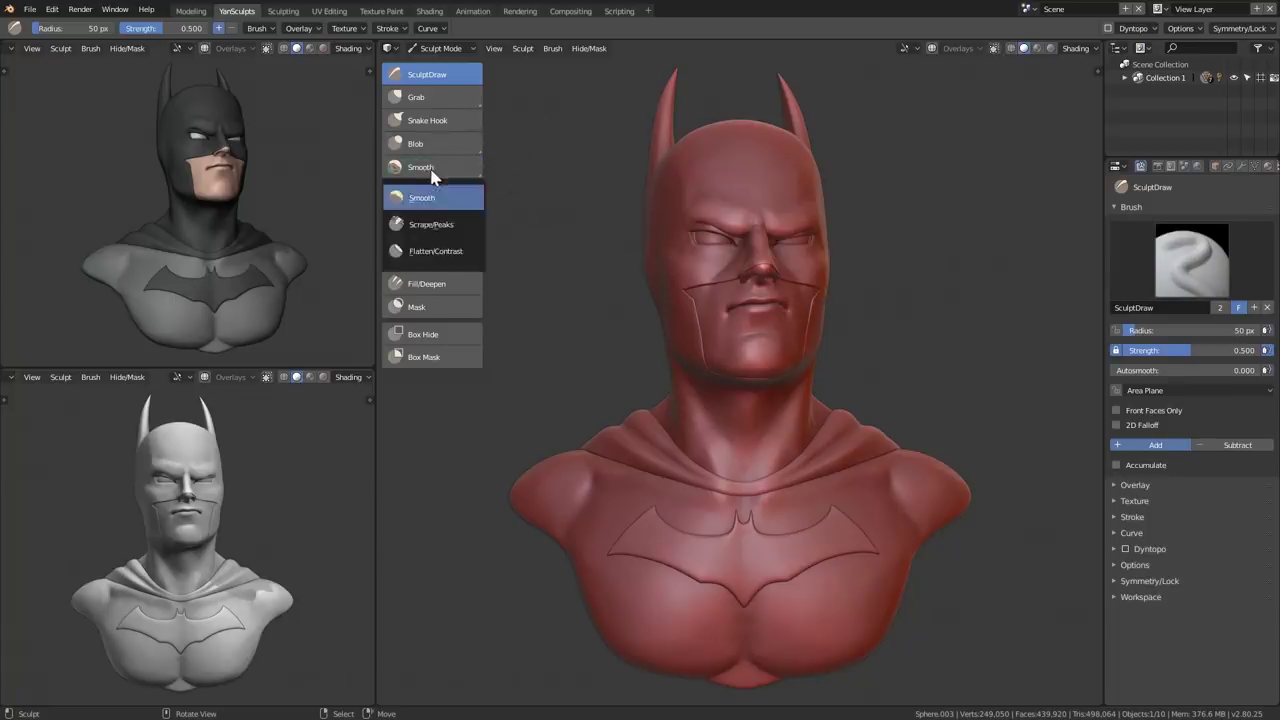
click(457, 169)
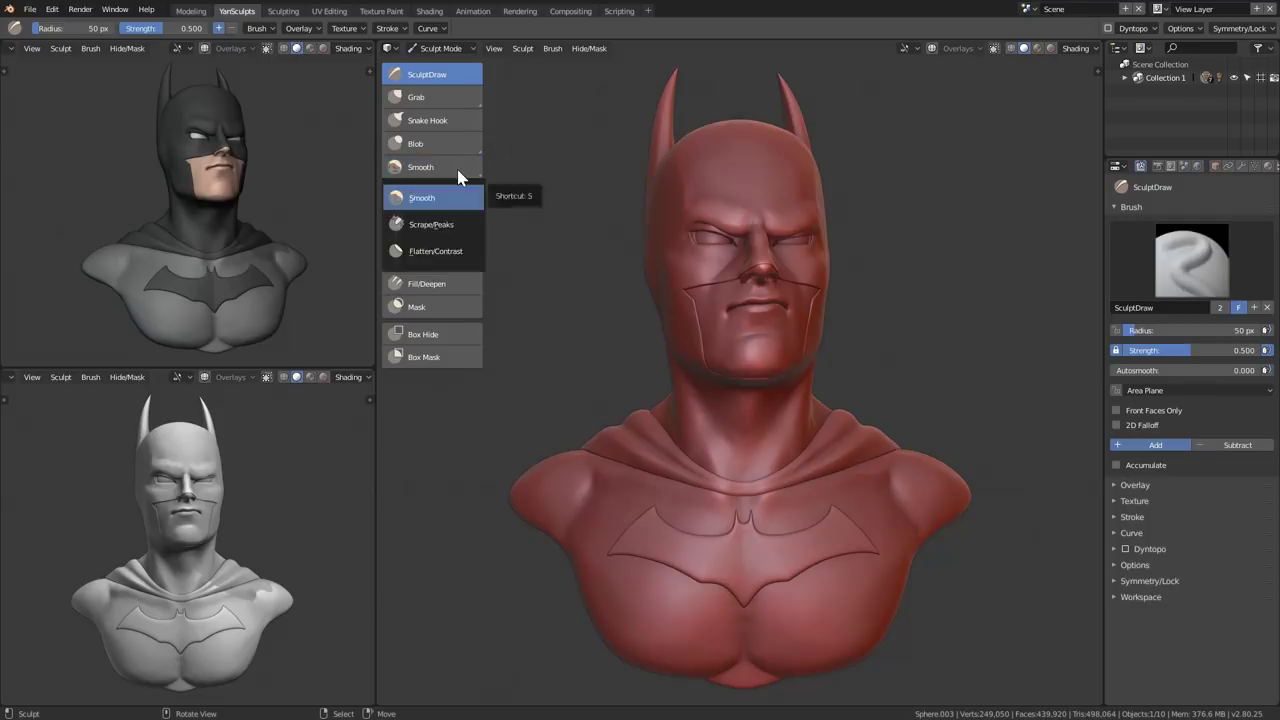
click(1191, 260)
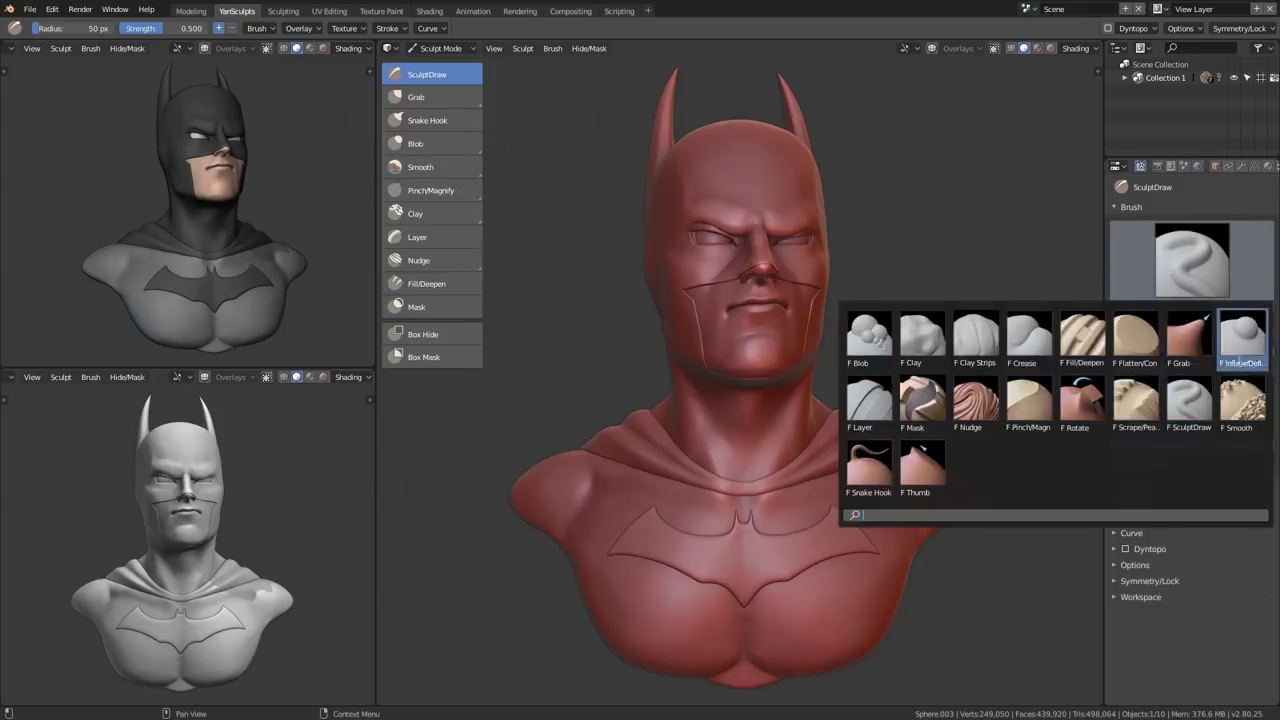
click(1189, 338)
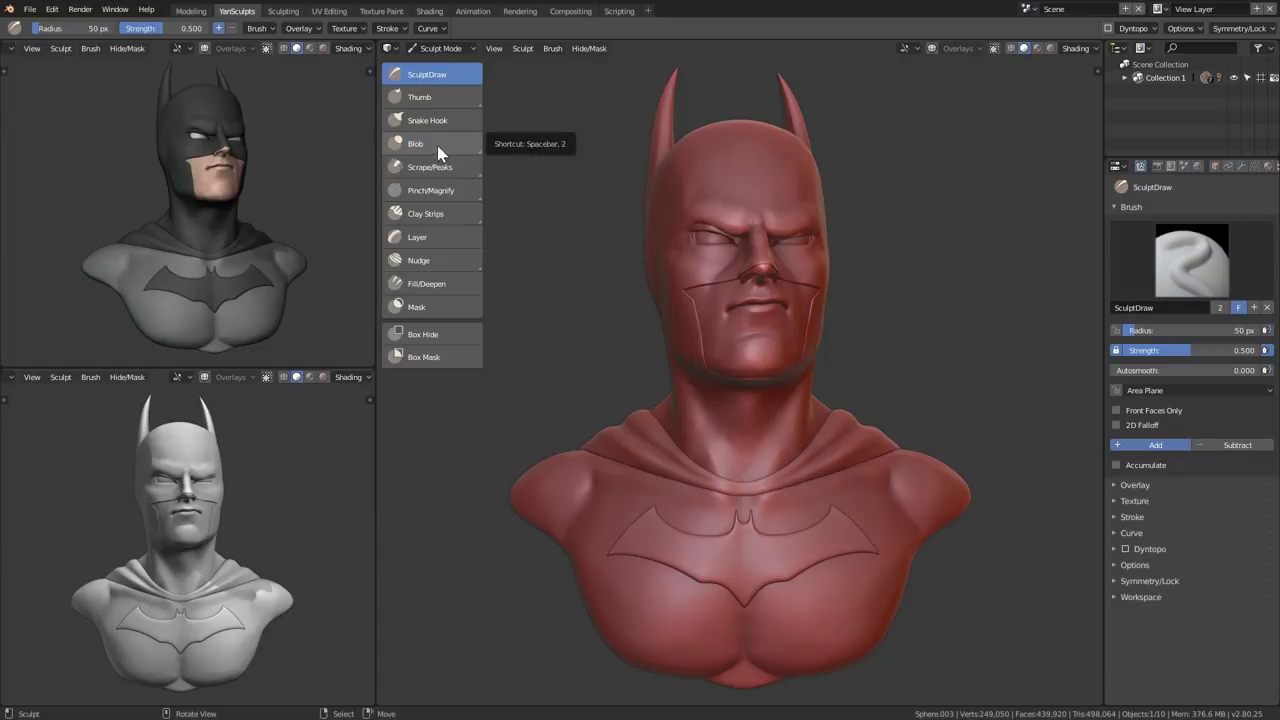
key(space)
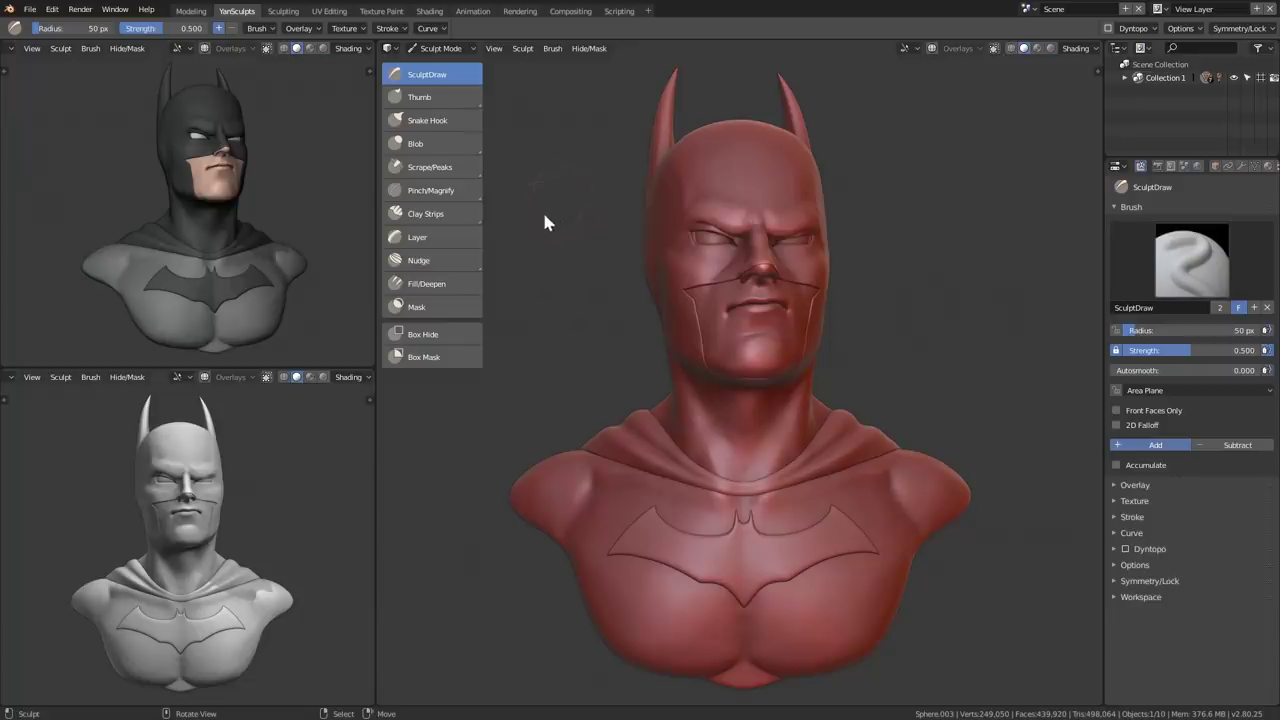
Assign the shortcut 3 to the Clay Strips brush, then switch to Layer and back to Clay Strips
click(444, 216)
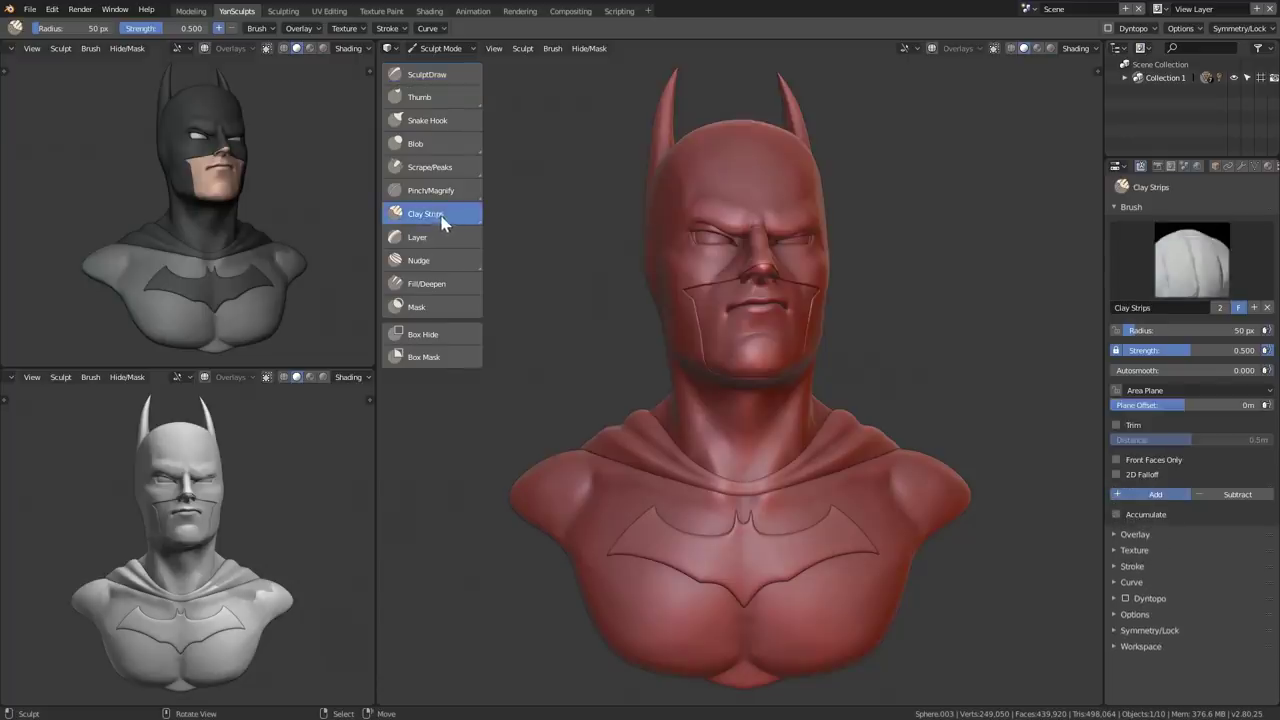
right_click(444, 216)
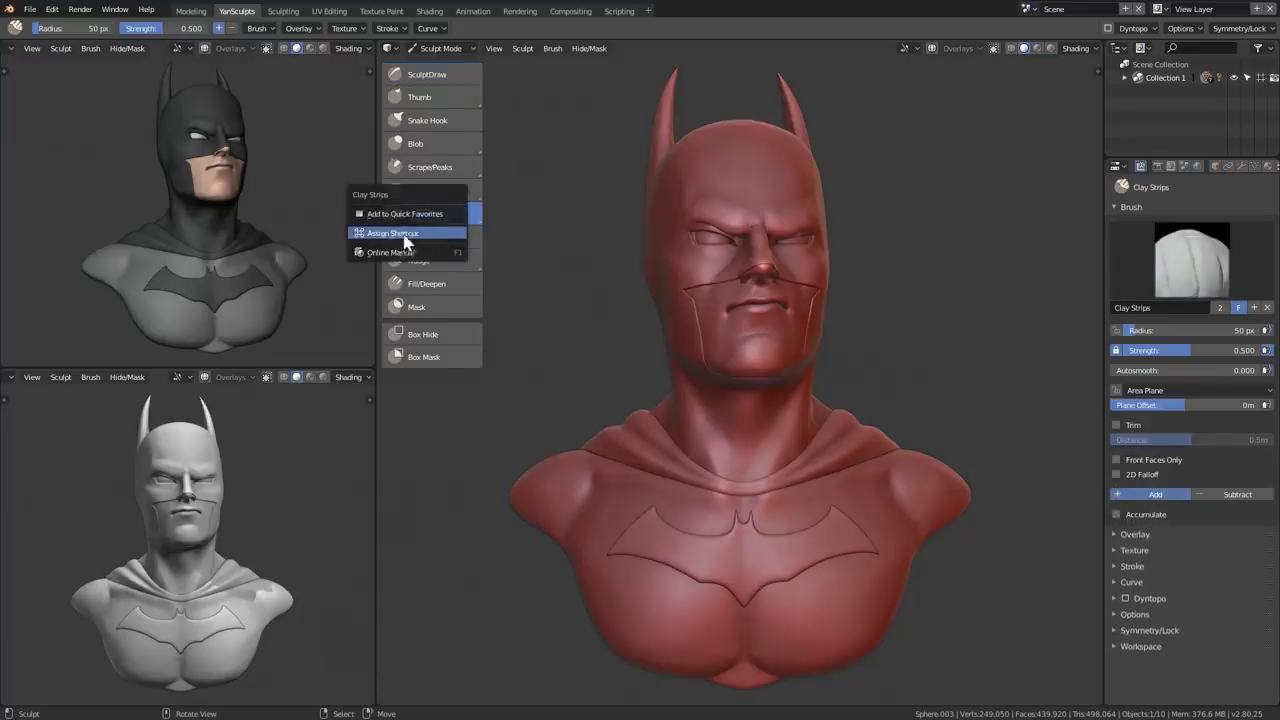
click(415, 235)
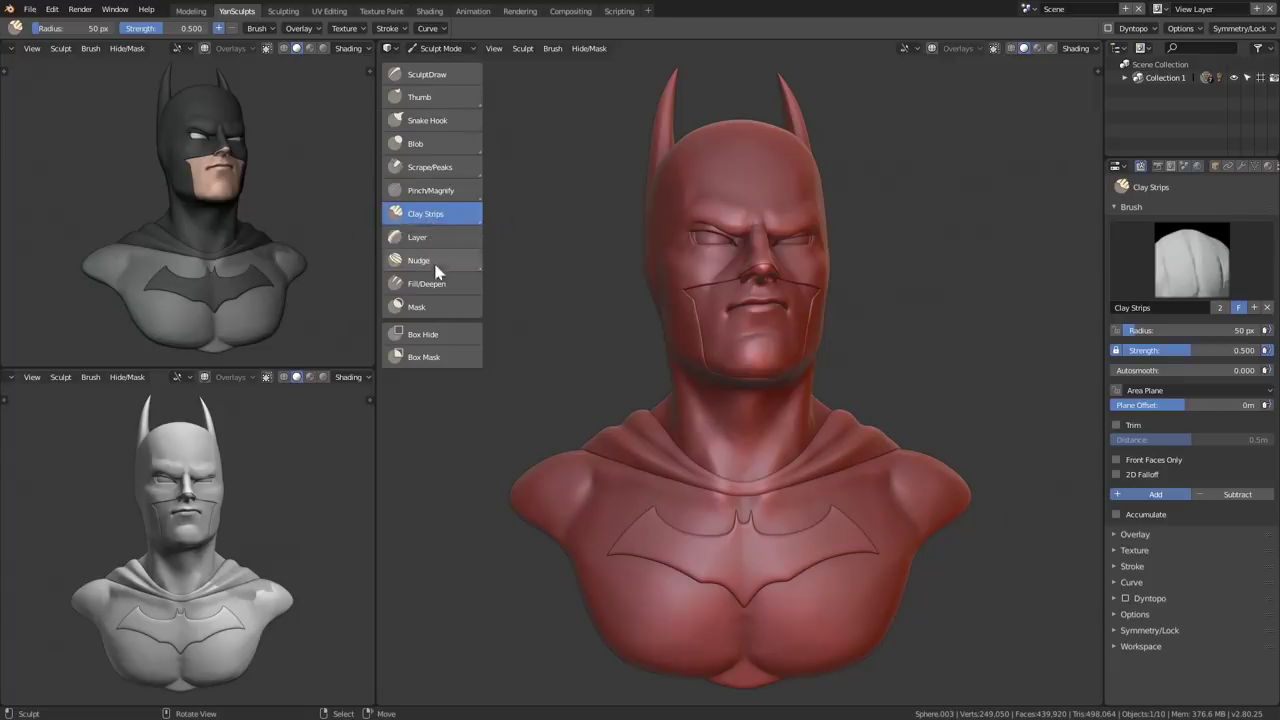
click(443, 241)
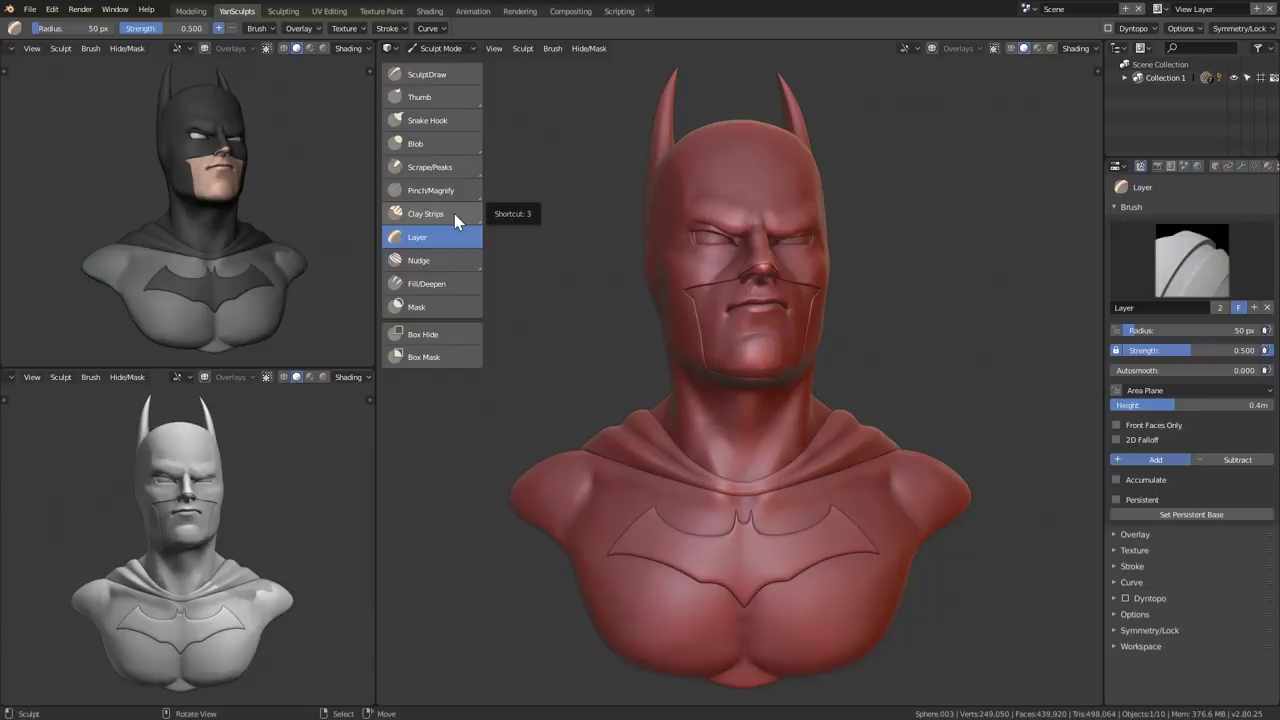
click(454, 213)
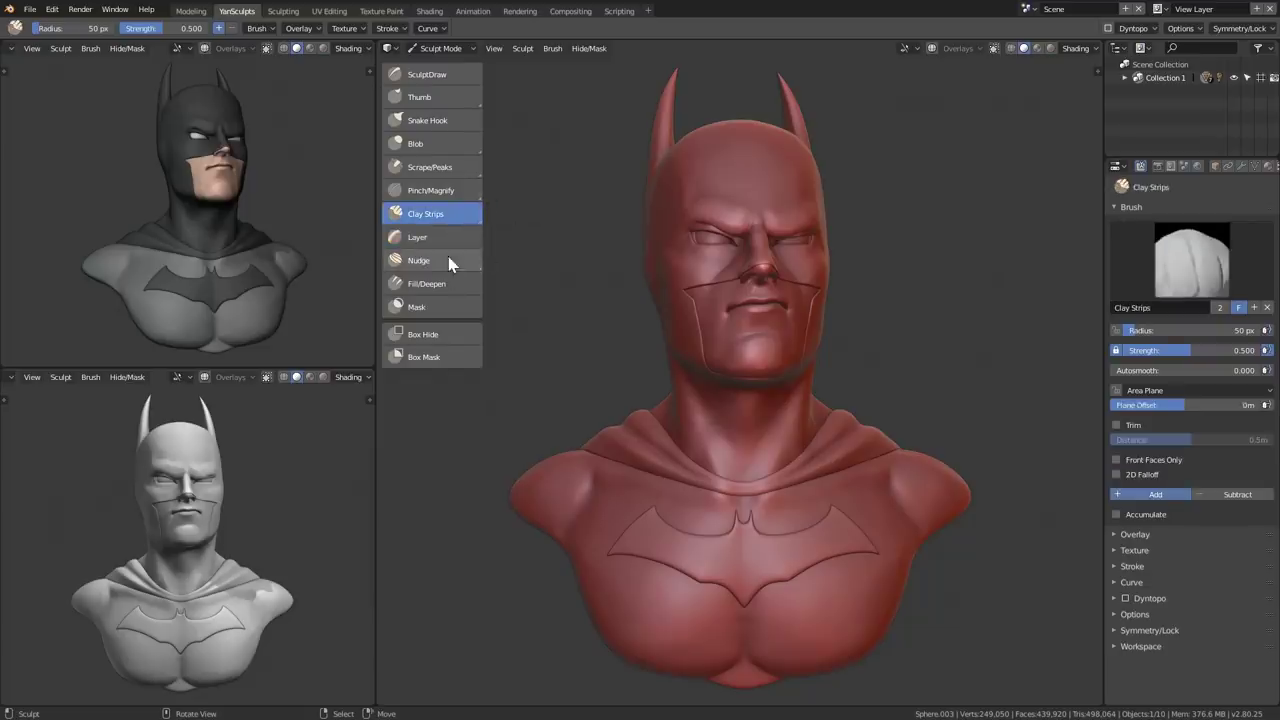
Review the Input settings and key configuration in the User Preferences, then close them
click(50, 10)
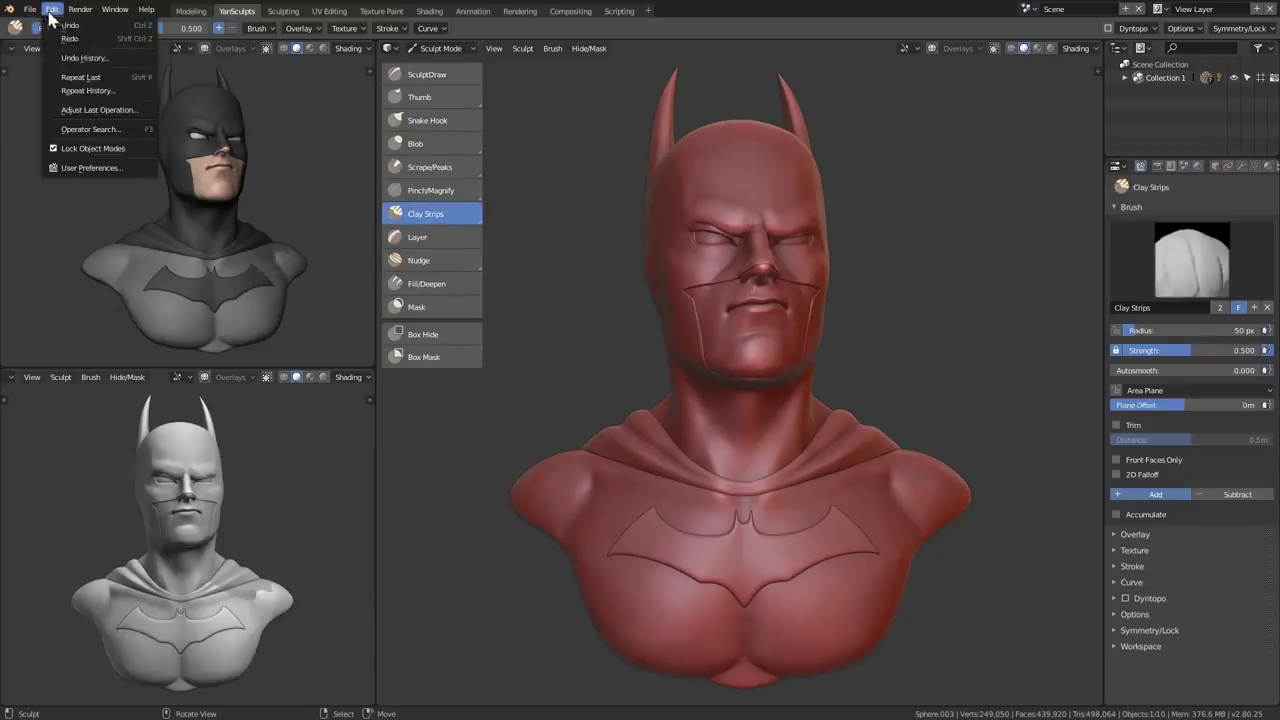
click(105, 167)
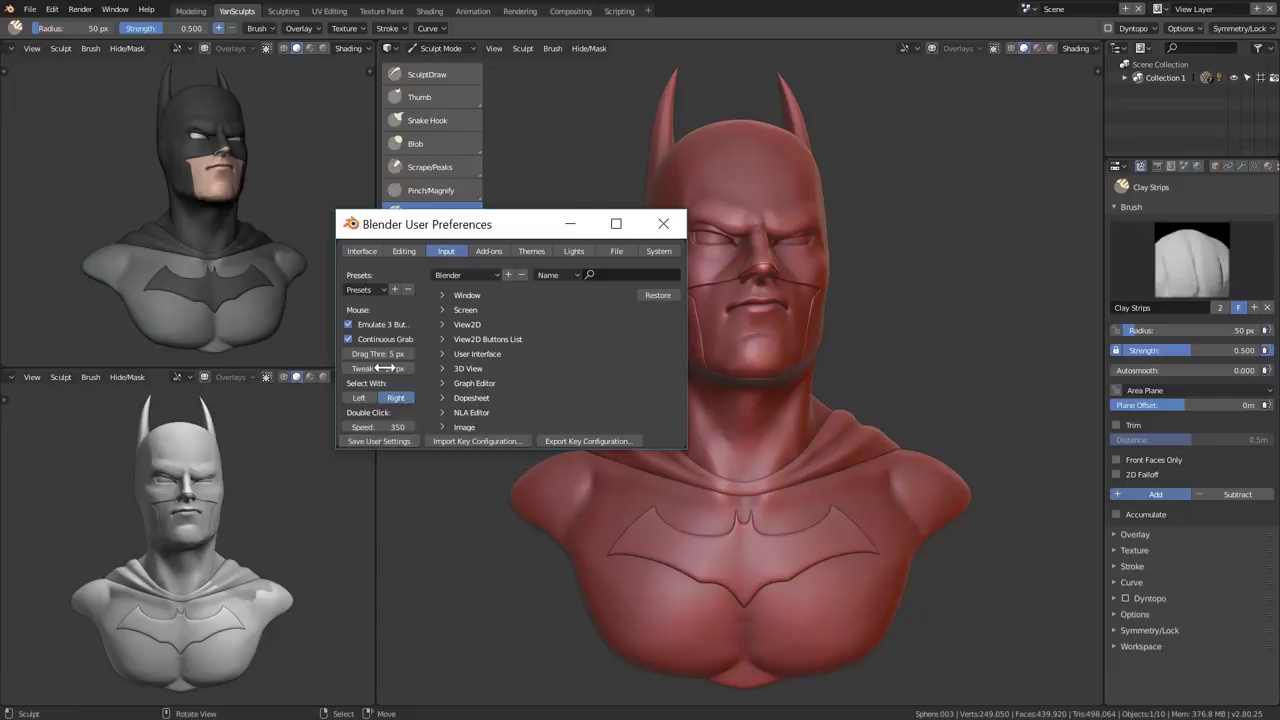
click(664, 226)
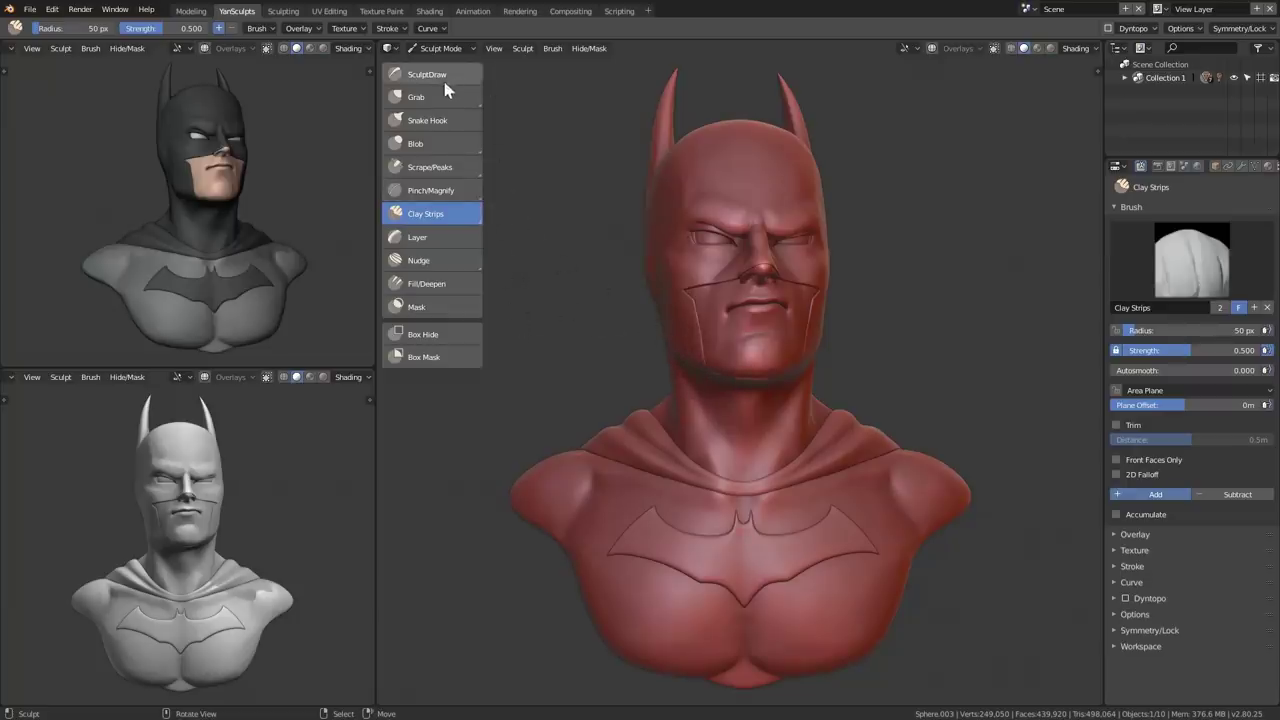
Cycle between the Grab and Thumb brushes, then change the Grab brush's shortcut and activate Thumb
key(g)
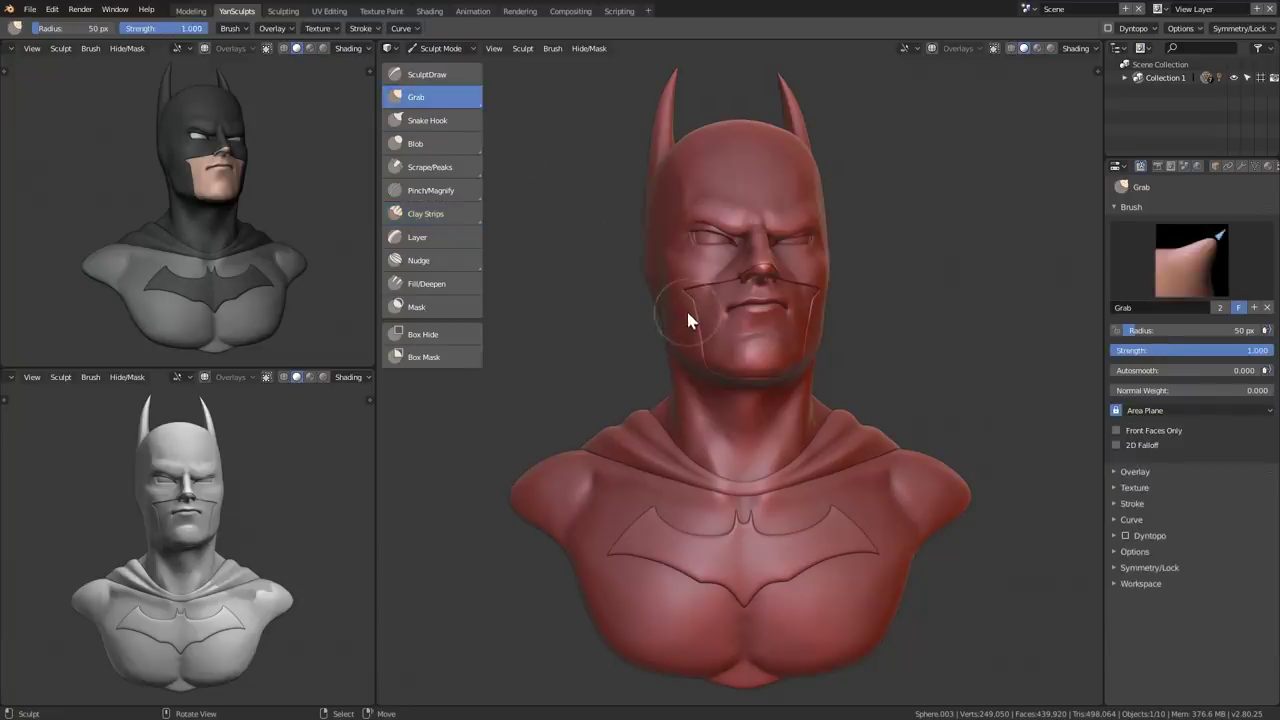
key(g)
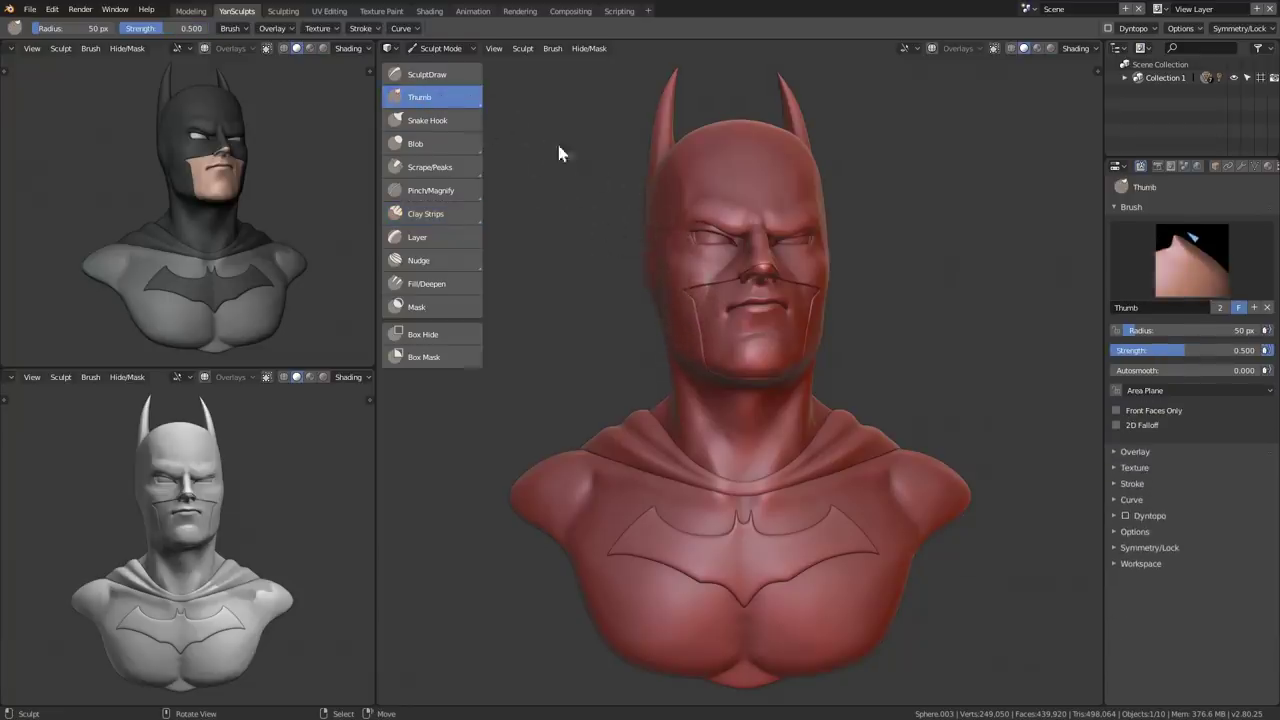
drag(450, 99, 430, 133)
right_click(449, 106)
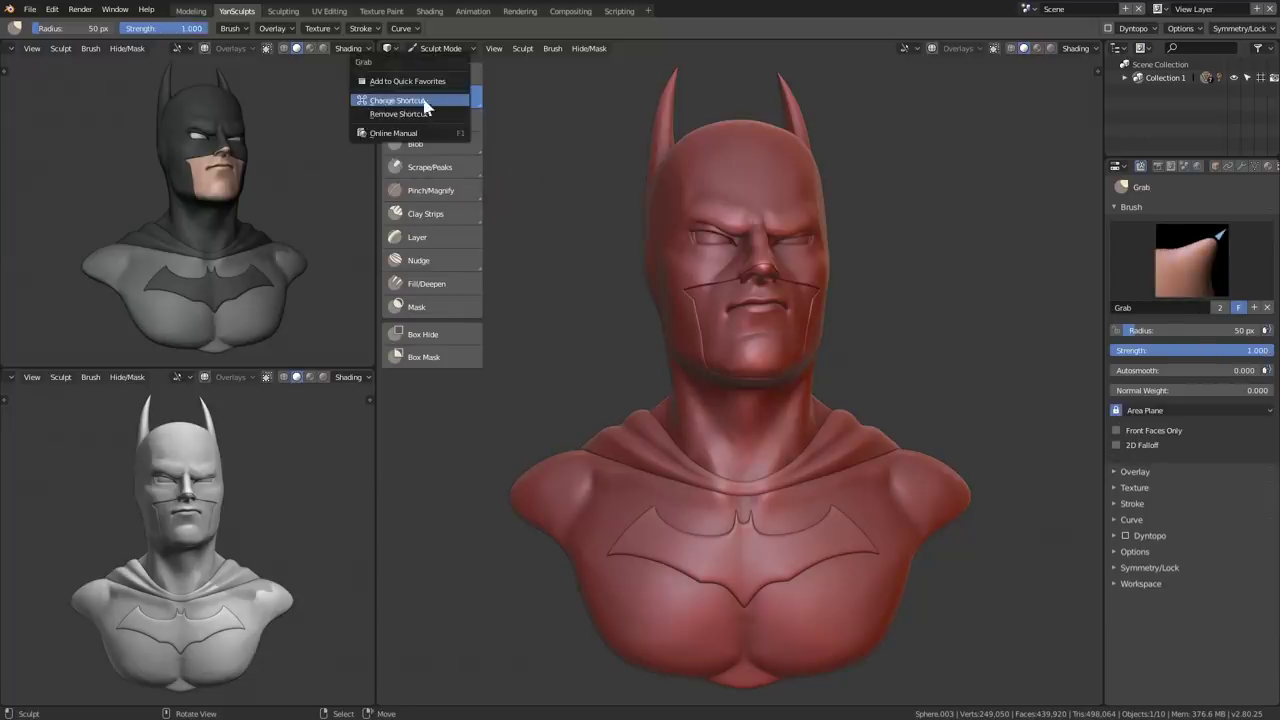
click(415, 102)
click(442, 97)
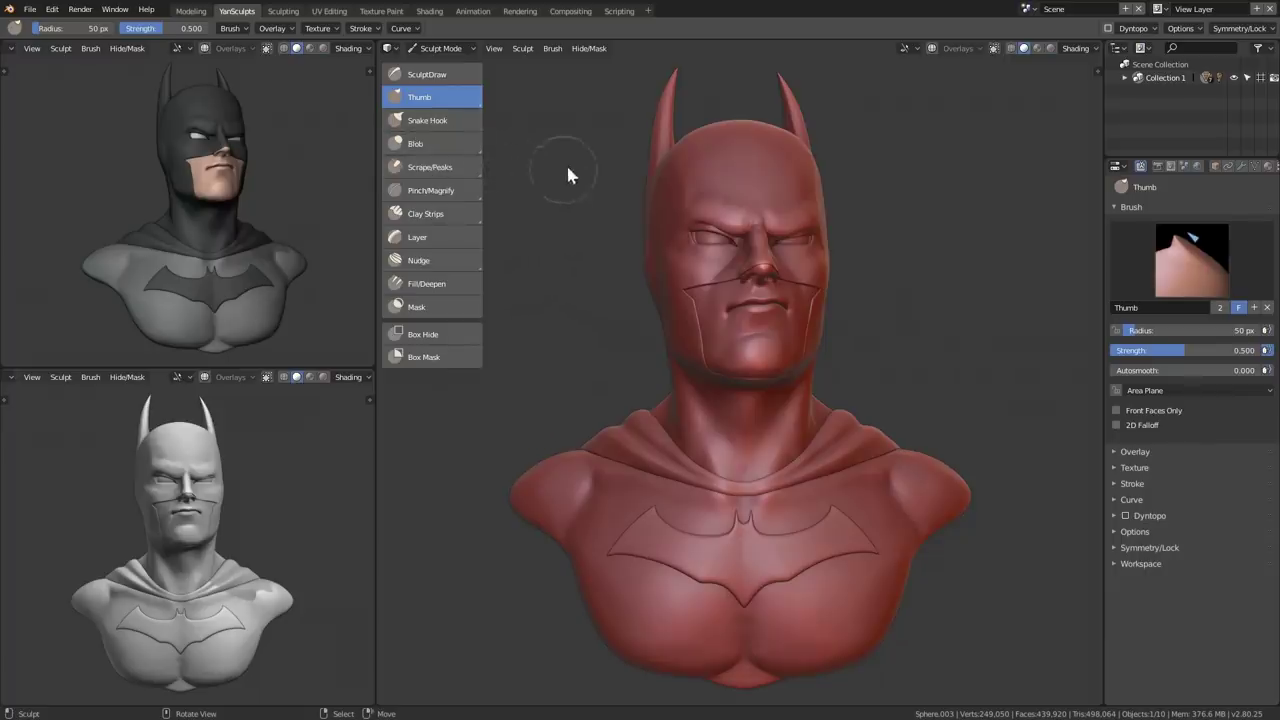
Activate the Grab brush and change its shortcut to G
drag(456, 103, 447, 138)
right_click(445, 97)
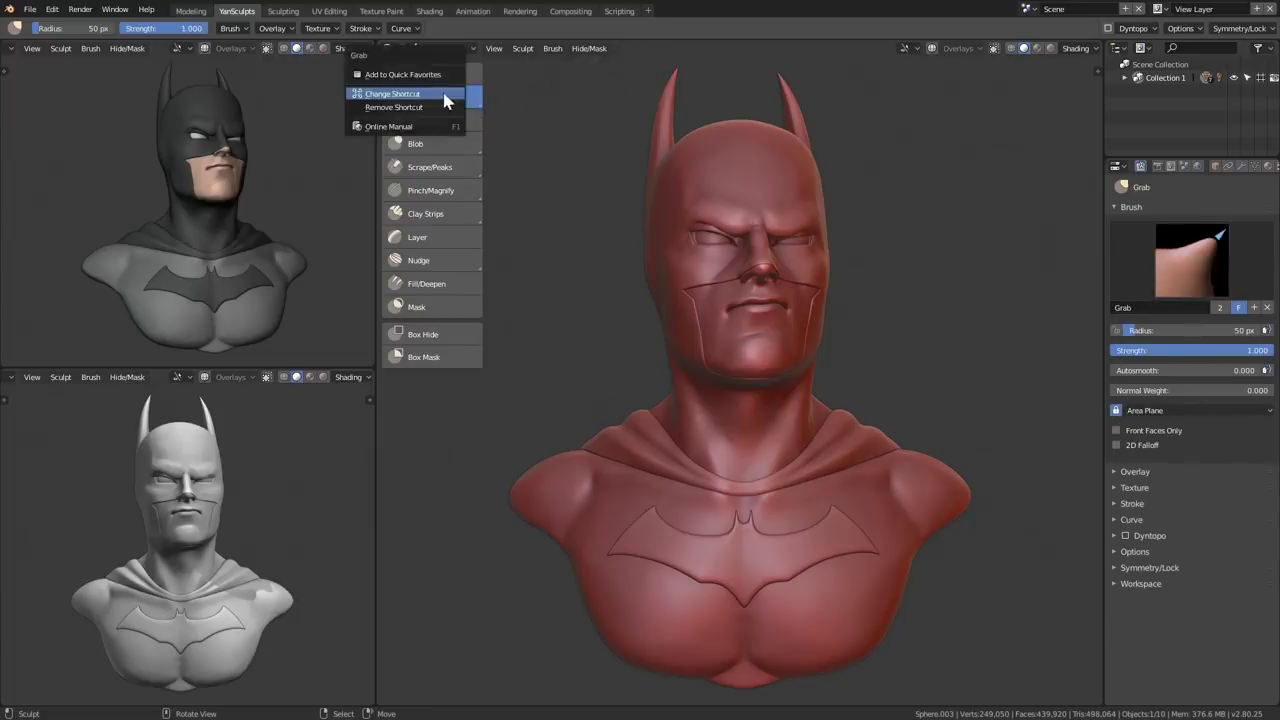
click(460, 91)
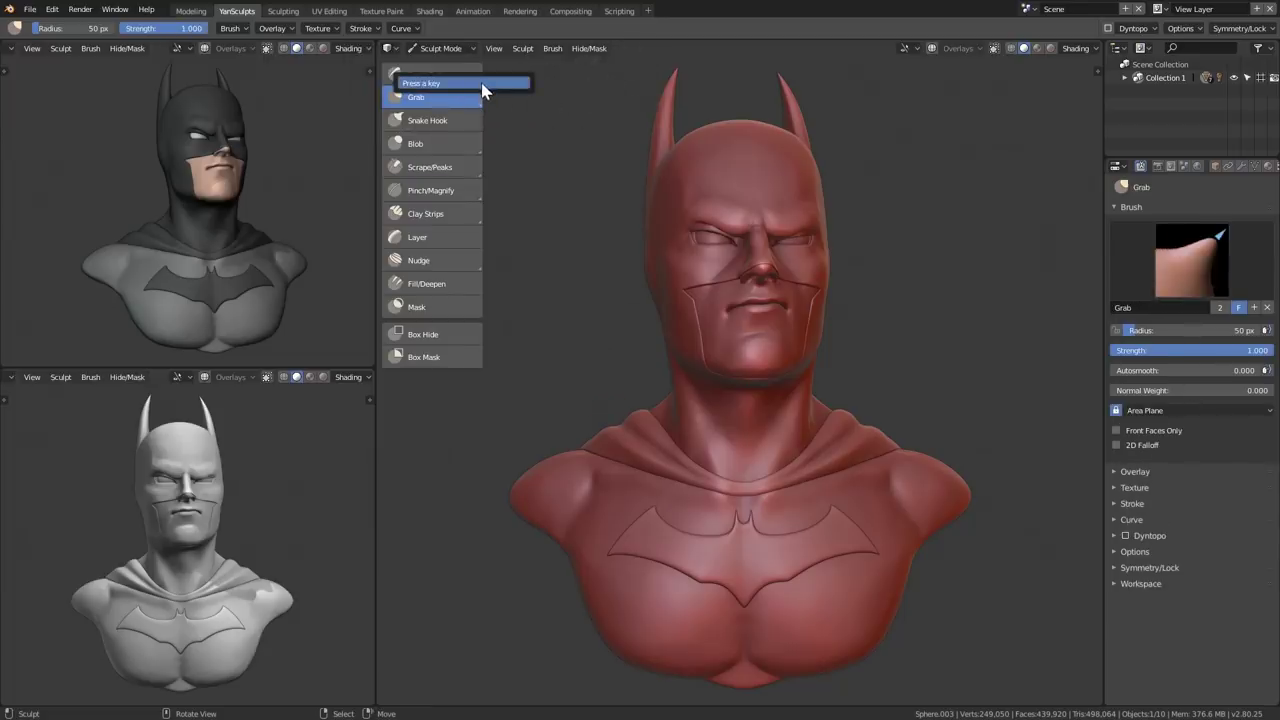
key(g)
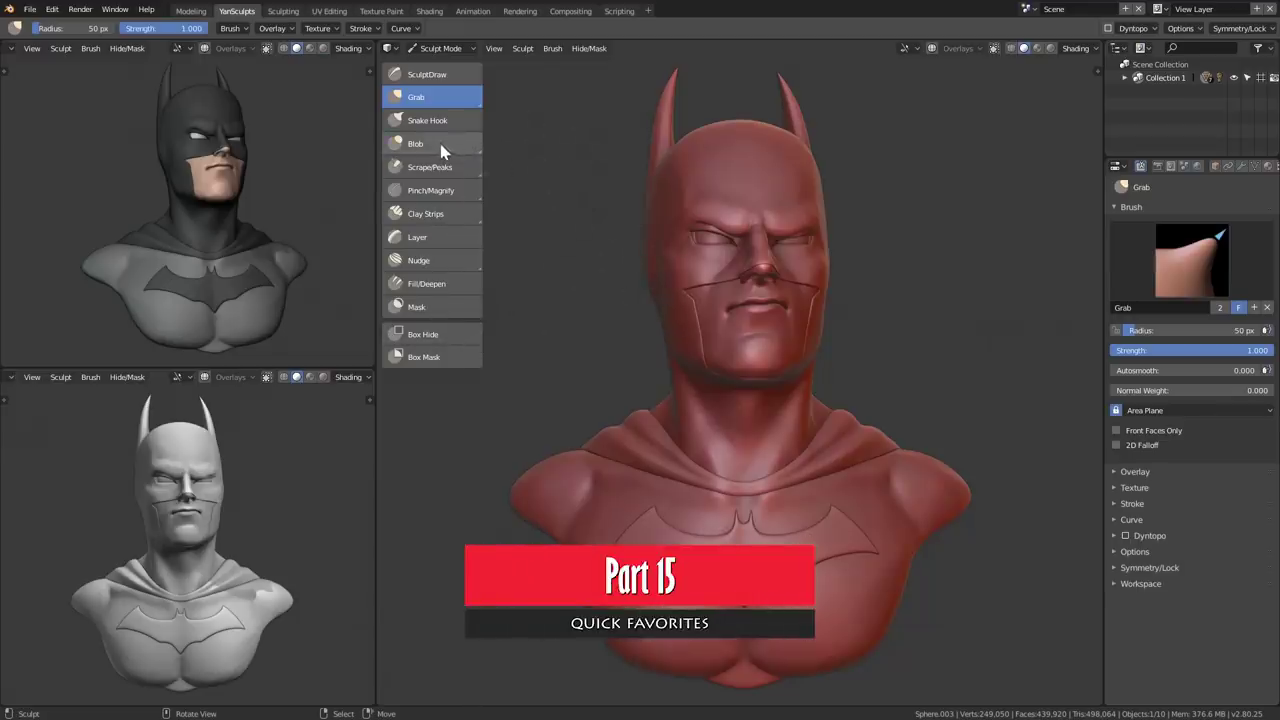
Add the Sculpt menu and the Layer brush to the Quick Favorites
click(522, 48)
right_click(524, 50)
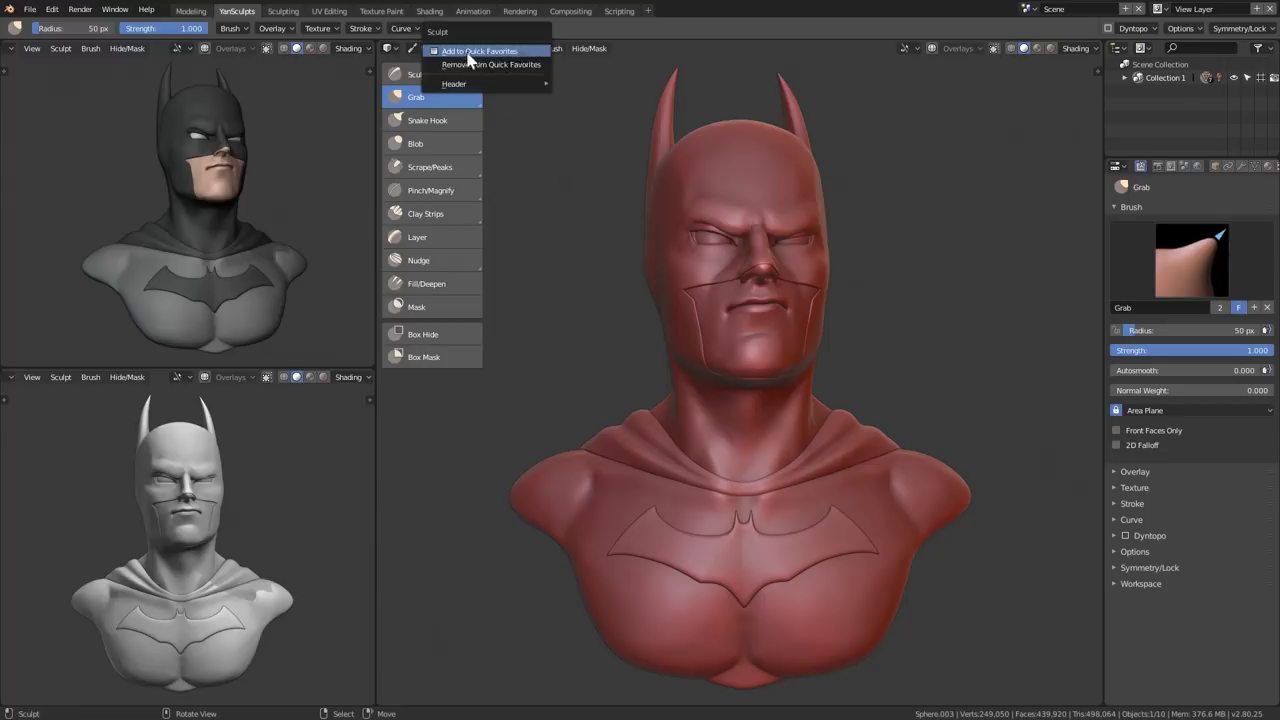
click(531, 53)
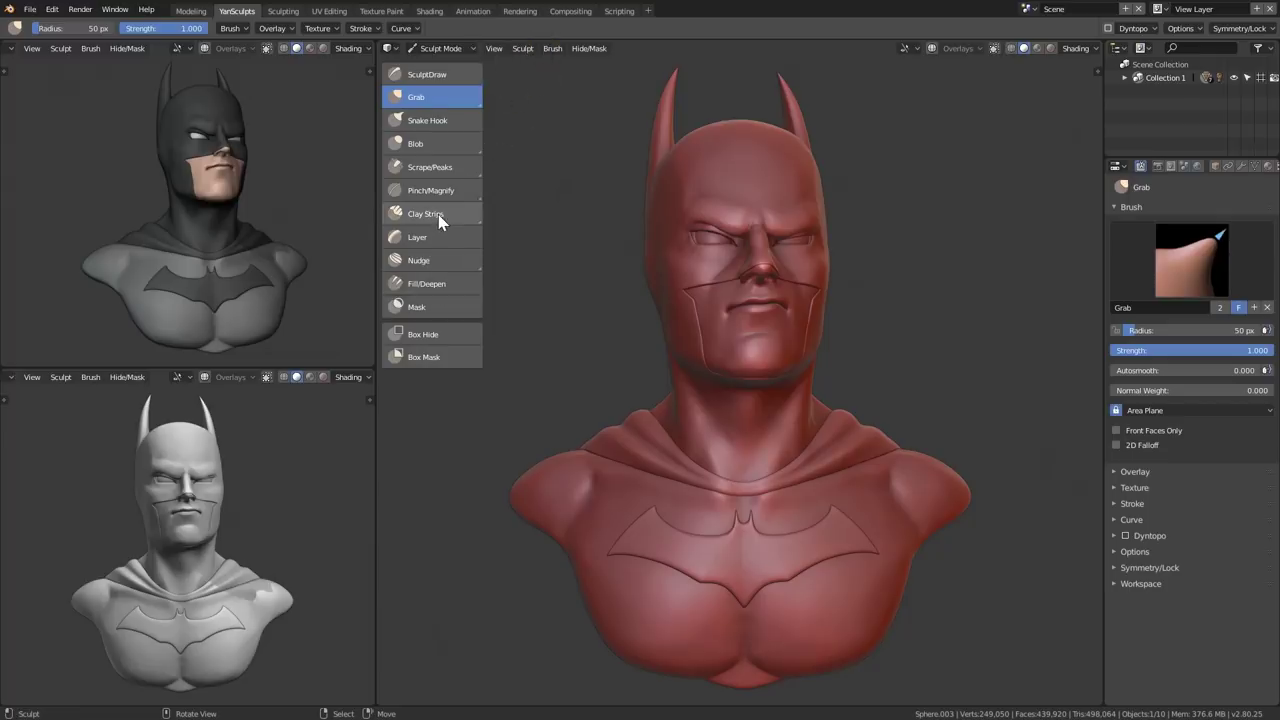
right_click(436, 239)
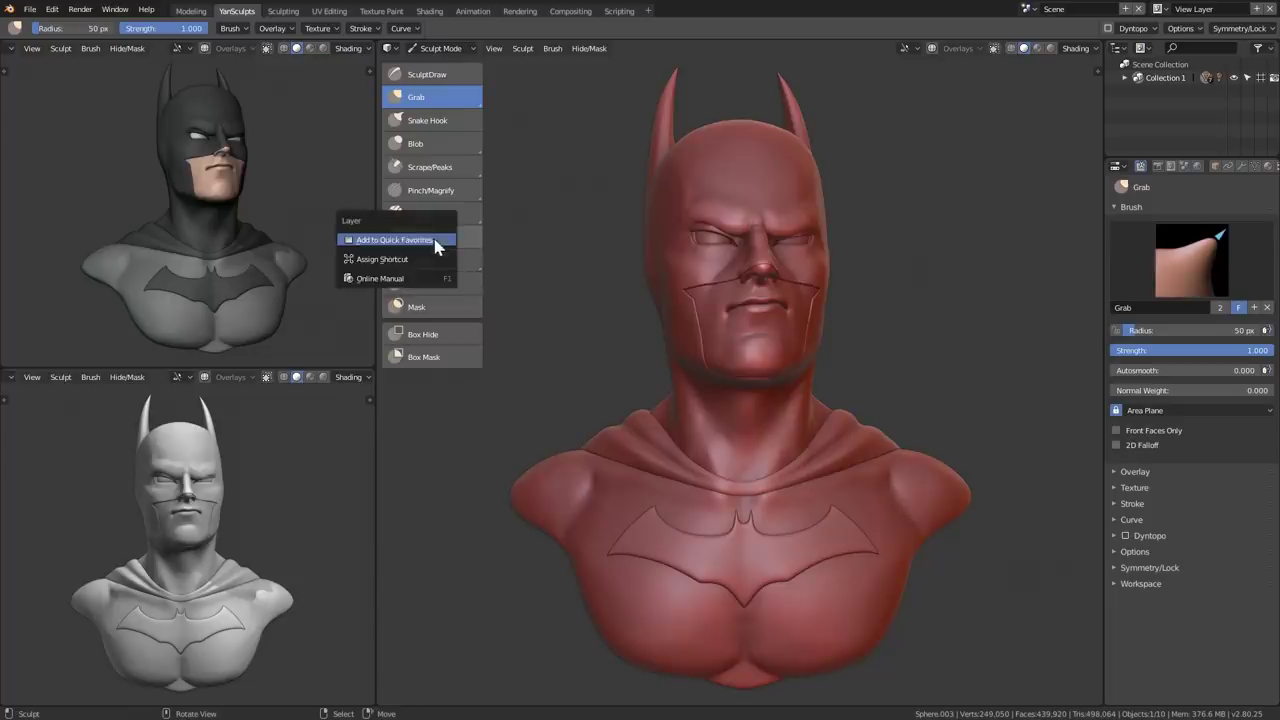
click(420, 241)
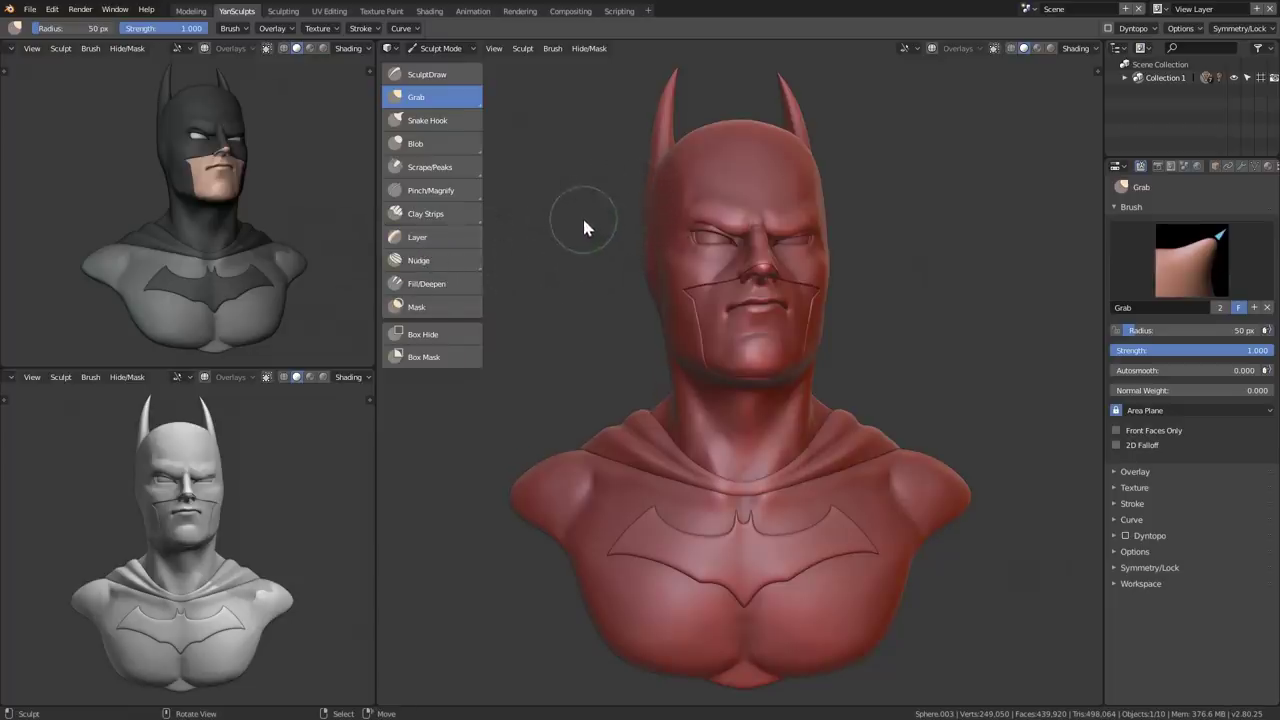
Review the Quick Favorites entries, remove Clay Strips from them and check the list again
key(q)
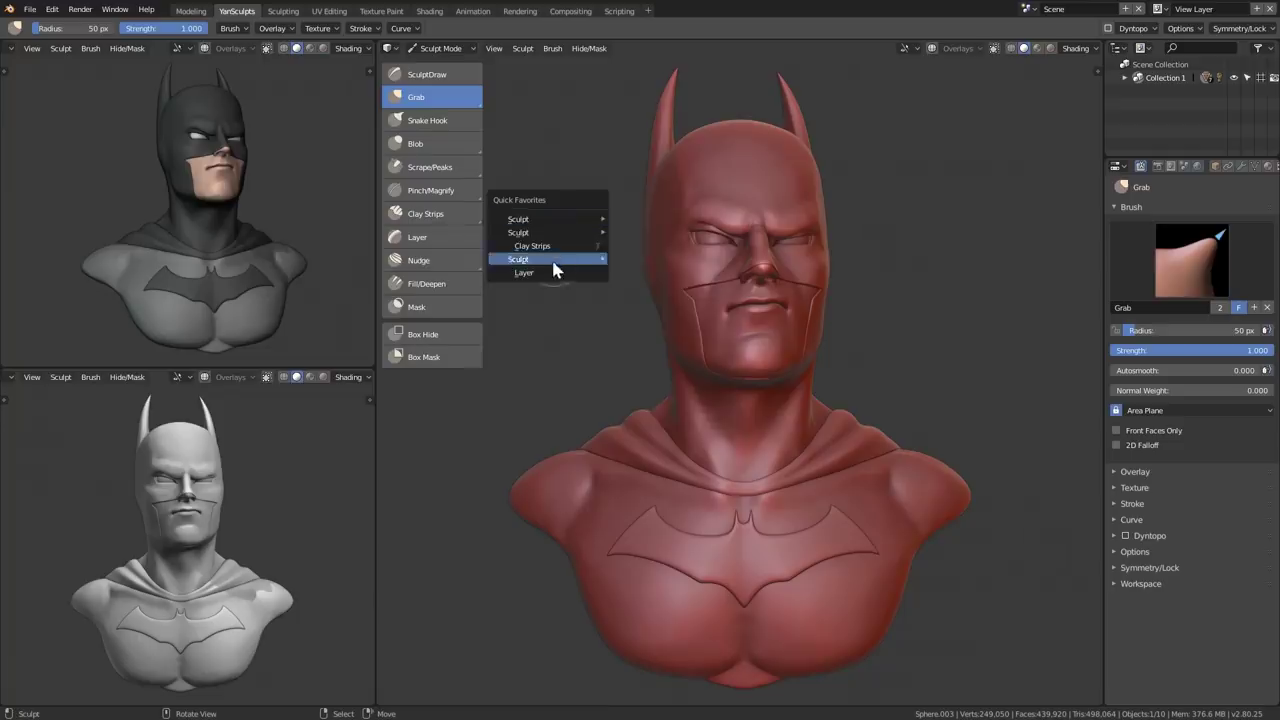
mouse_move(553, 233)
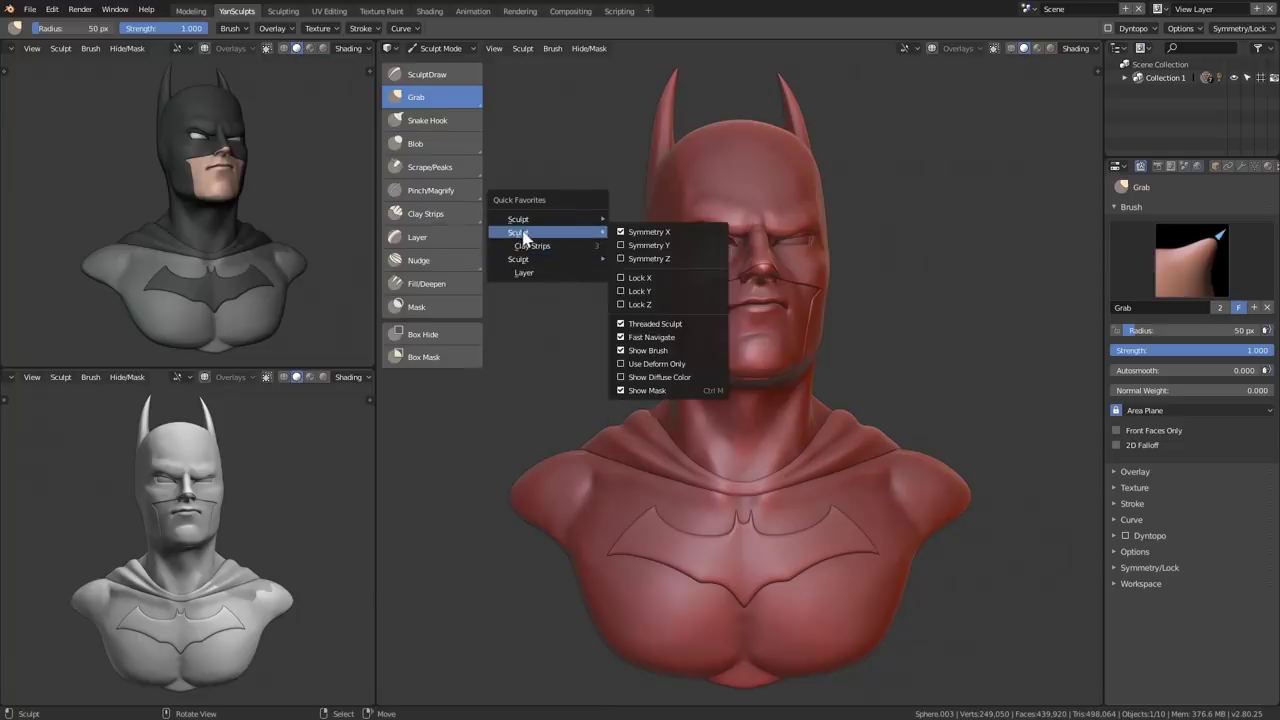
right_click(528, 245)
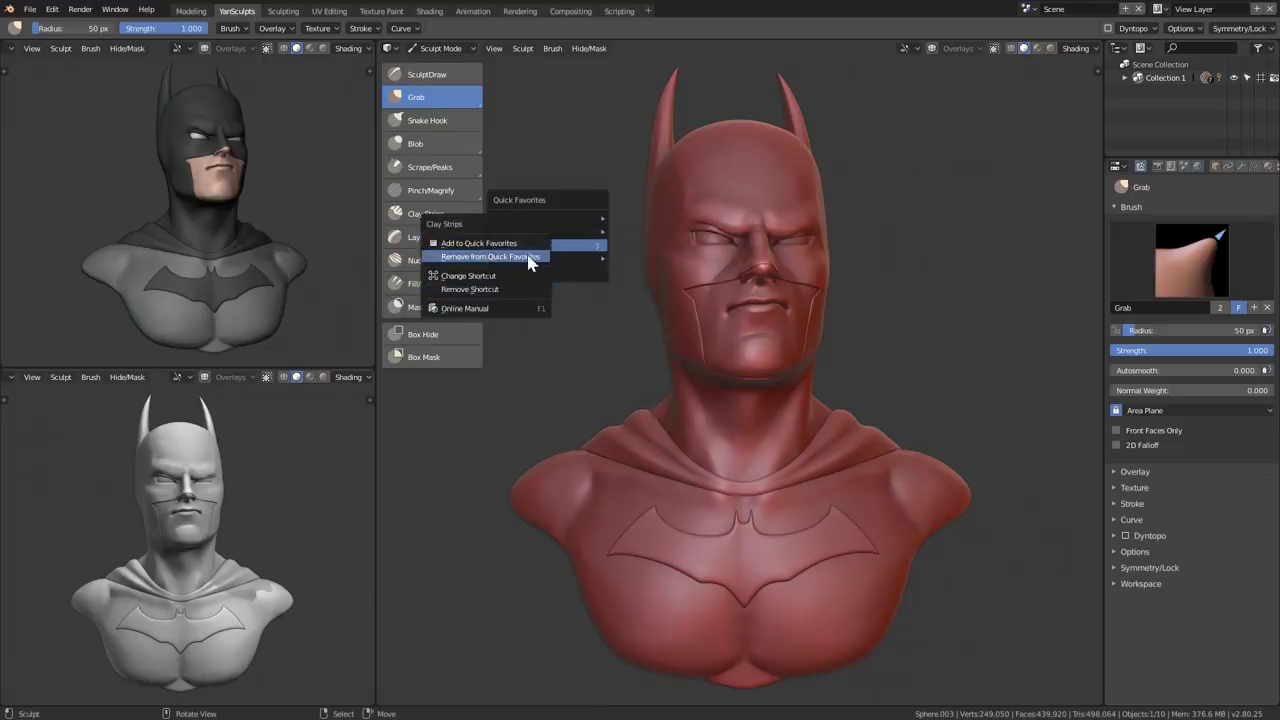
click(527, 257)
key(q)
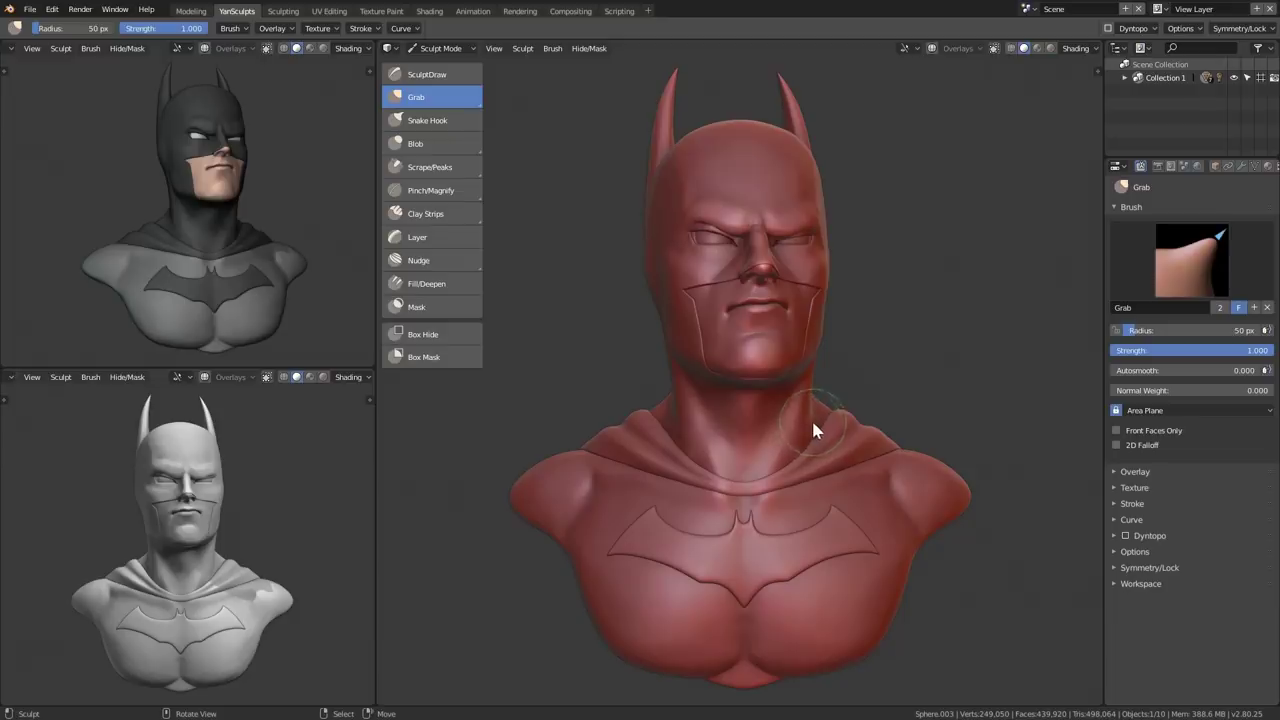
Switch the bust from Sculpt Mode to Object Mode using the mode pie, then check the available modes
middle_drag(716, 466, 792, 171)
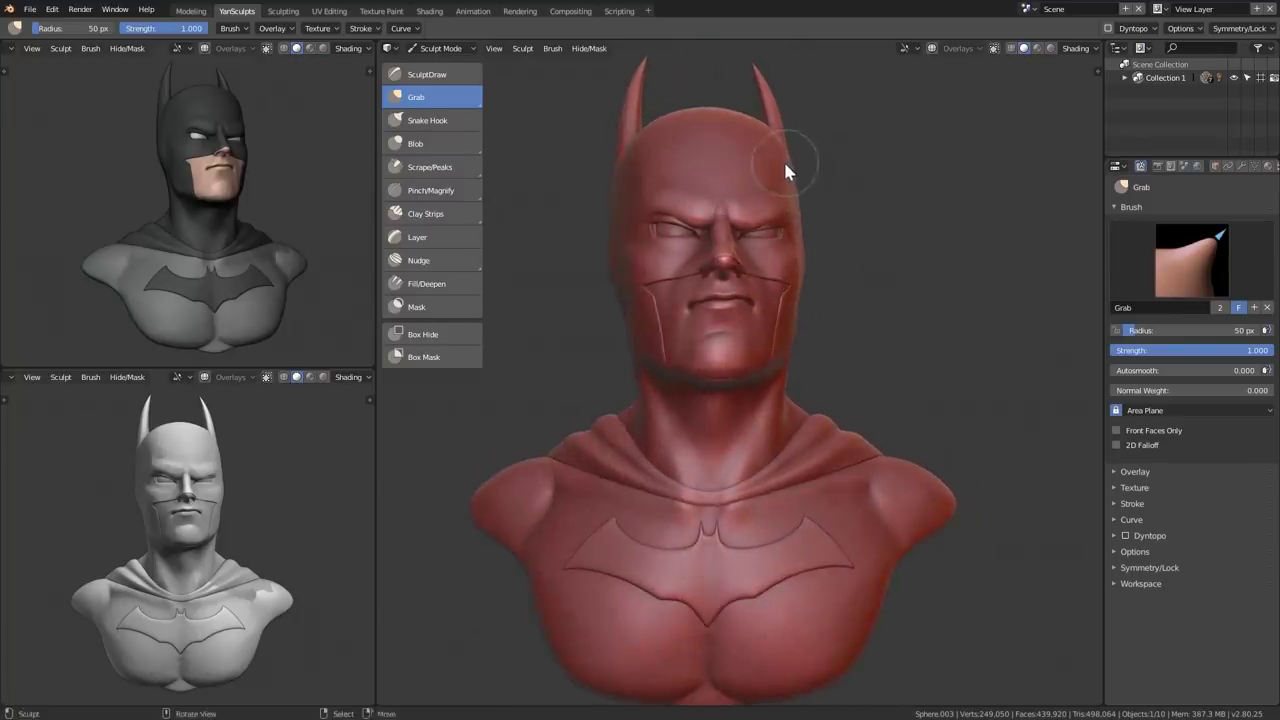
key(ctrl+Tab)
click(697, 189)
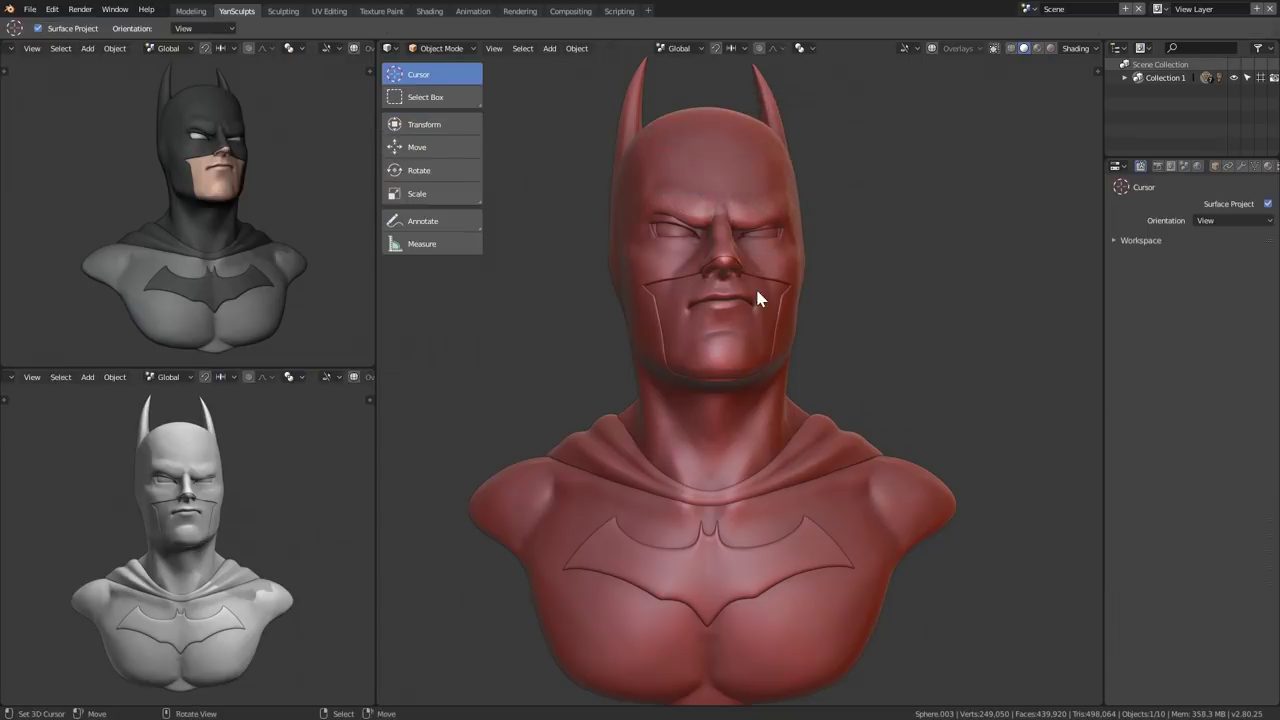
key(ctrl+Tab)
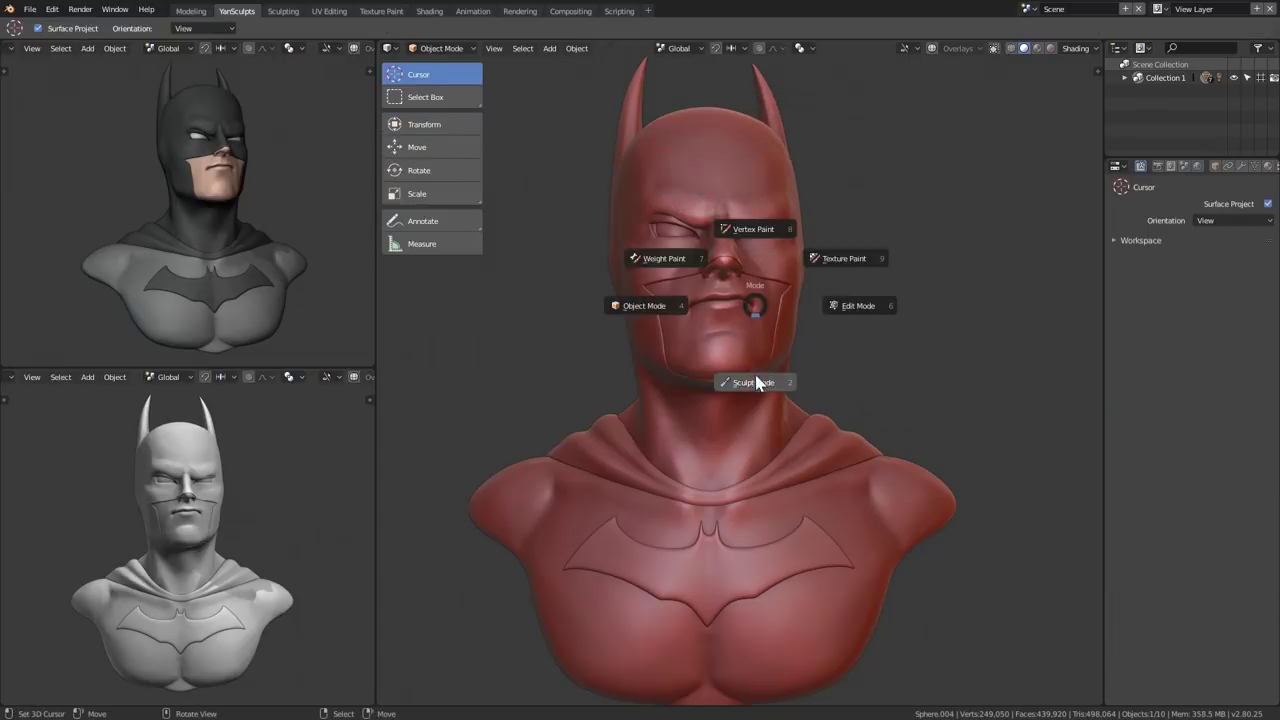
click(752, 305)
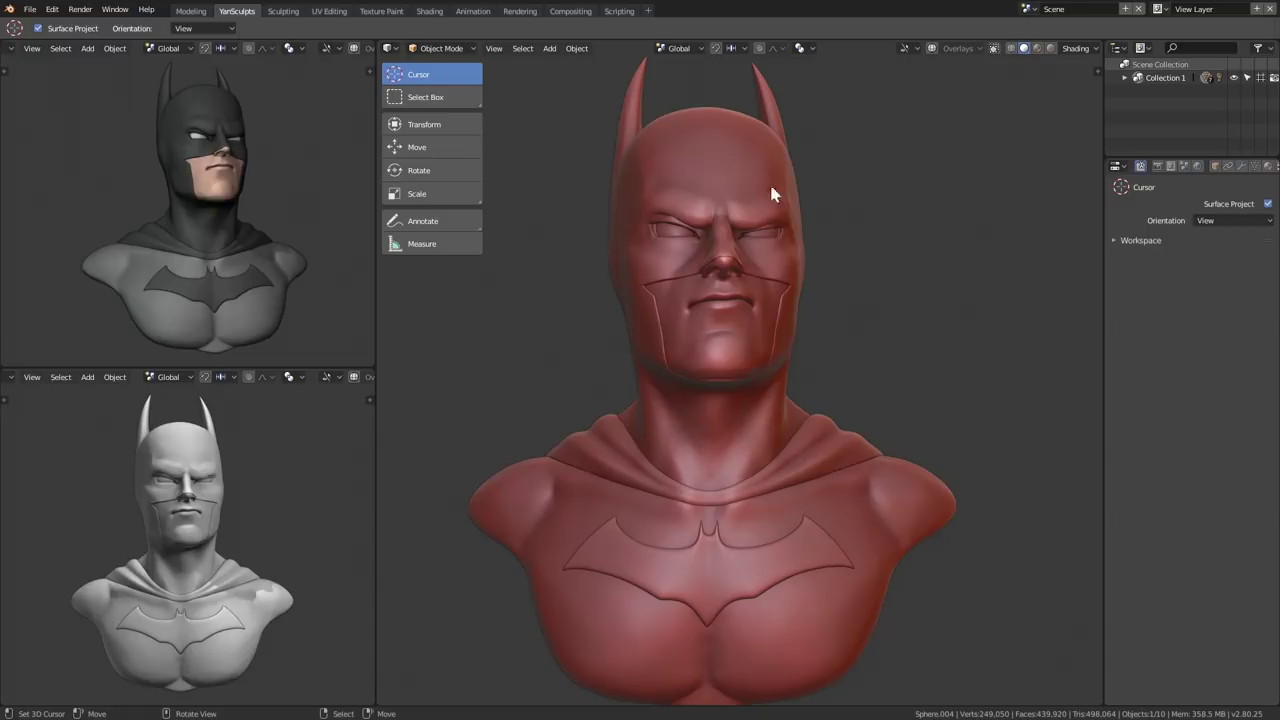
Return the head to Sculpt Mode using the mode pie and inspect the bust from several angles
middle_drag(776, 230, 729, 290)
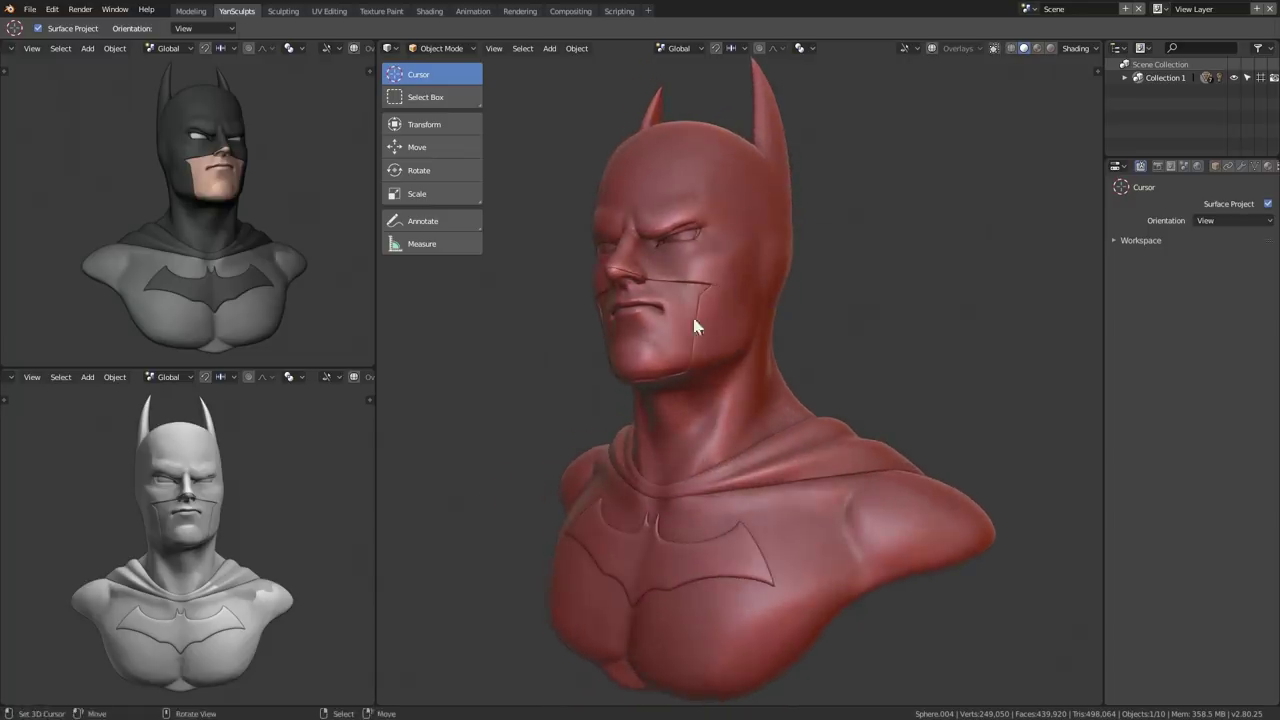
middle_drag(694, 349, 757, 324)
scroll(757, 324, up, 4)
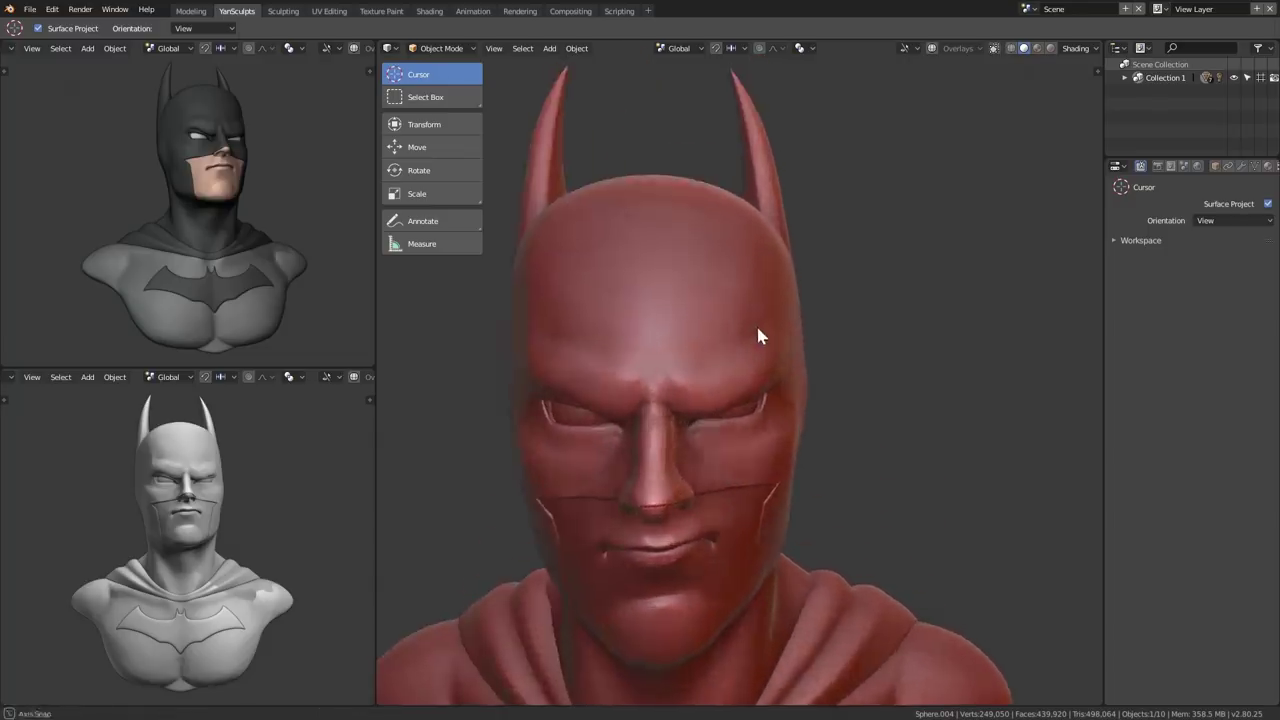
key(ctrl+Tab)
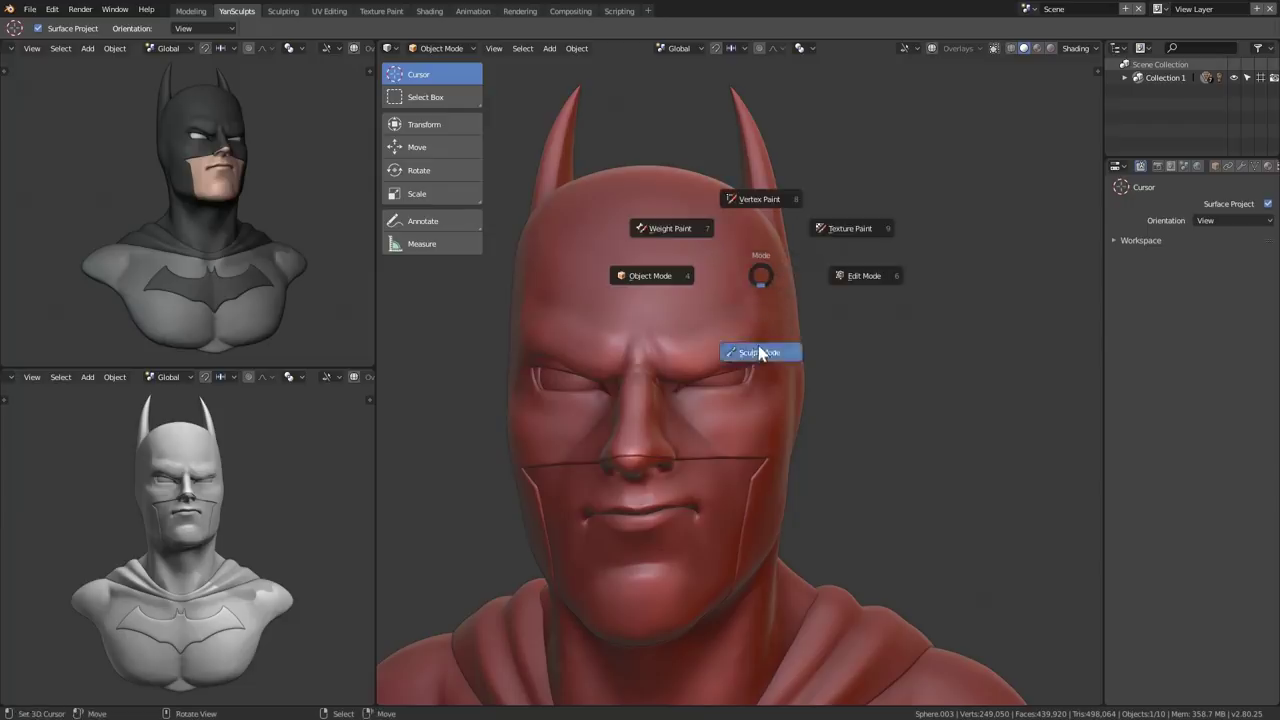
click(763, 352)
middle_drag(767, 373, 801, 274)
scroll(795, 320, down, 4)
mouse_move(791, 349)
middle_down()
mouse_move(797, 334)
mouse_move(806, 365)
mouse_move(769, 360)
middle_up()
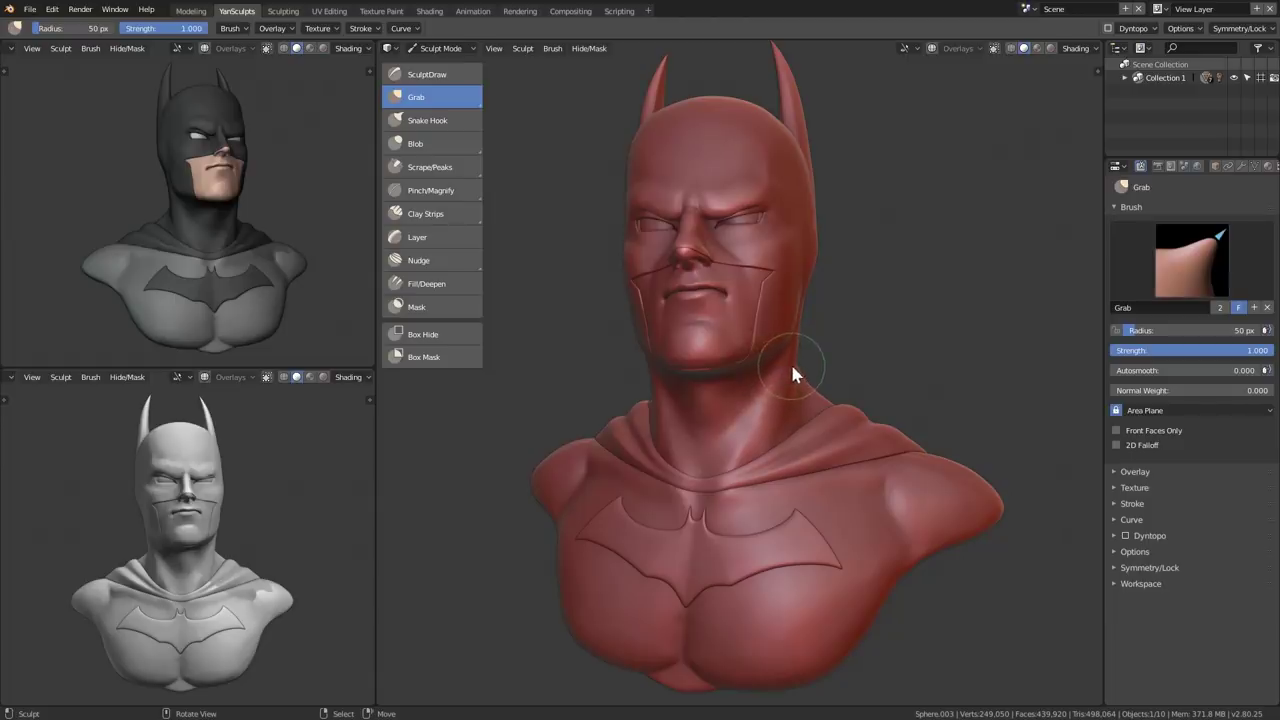
Maximize the main sculpt viewport and examine the whole bust and the face in close-up
key(ctrl+space)
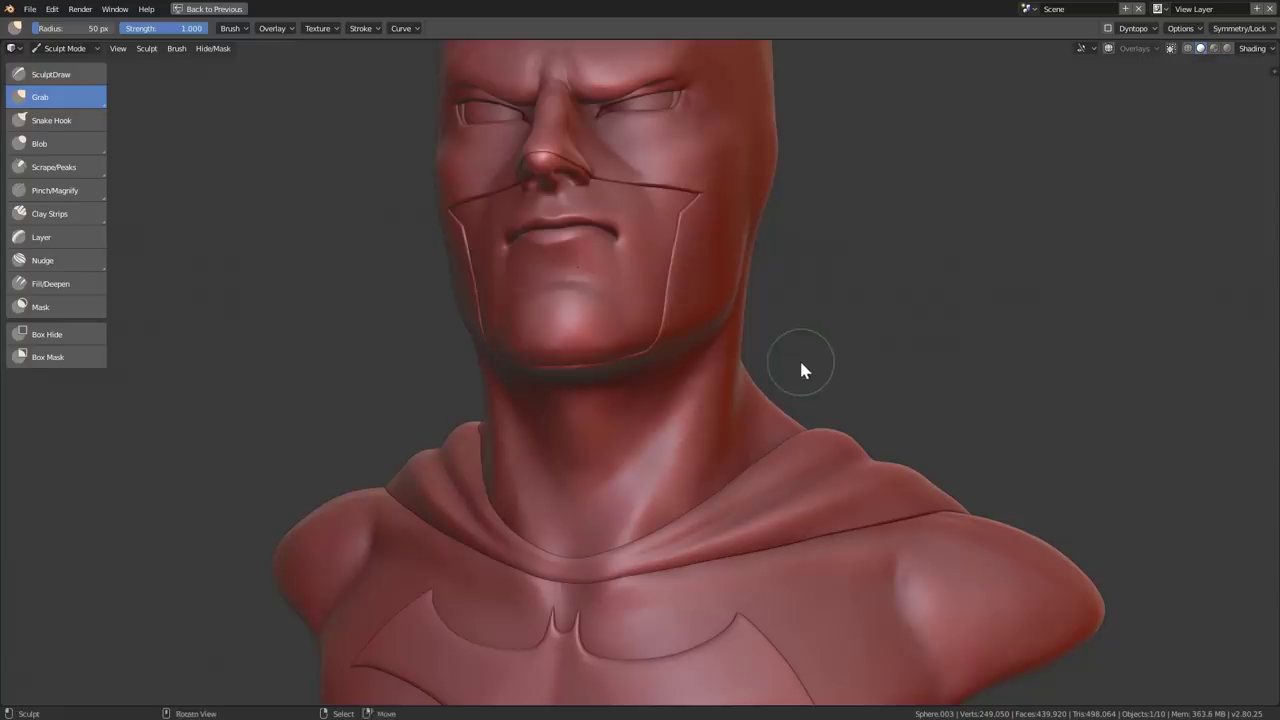
scroll(740, 410, down, 5)
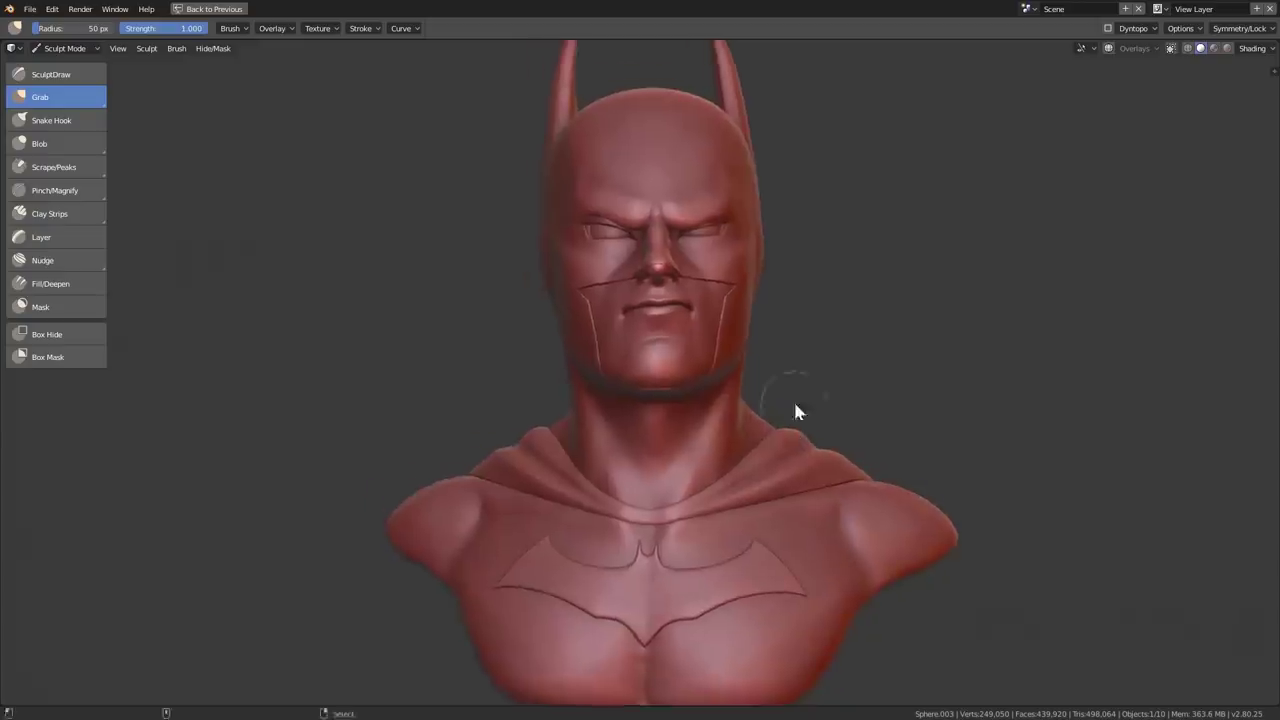
mouse_move(770, 425)
middle_down()
mouse_move(937, 423)
mouse_move(771, 423)
mouse_move(783, 423)
middle_up()
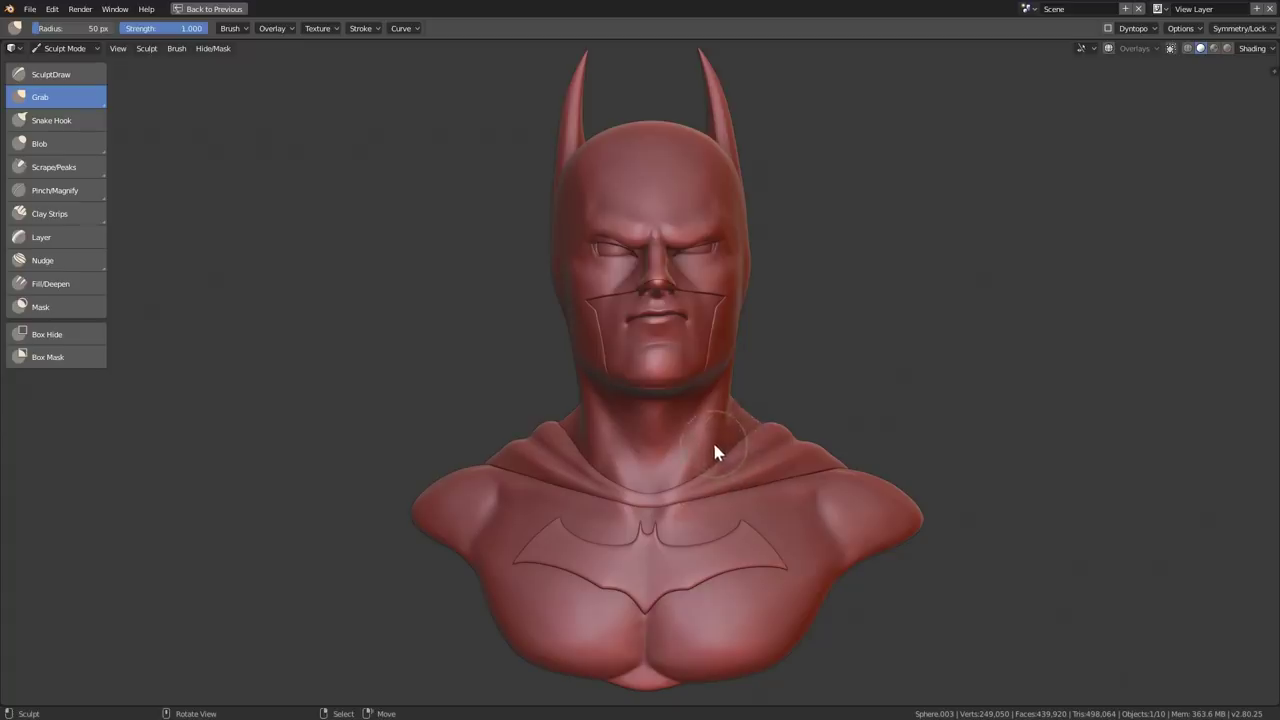
mouse_move(714, 440)
middle_down()
mouse_move(691, 434)
mouse_move(698, 473)
middle_up()
scroll(704, 440, up, 8)
mouse_move(714, 380)
middle_down()
mouse_move(651, 418)
mouse_move(749, 420)
mouse_move(727, 432)
mouse_move(820, 423)
mouse_move(749, 423)
mouse_move(734, 409)
mouse_move(726, 437)
mouse_move(740, 391)
middle_up()
scroll(640, 419, down, 3)
scroll(729, 452, down, 2)
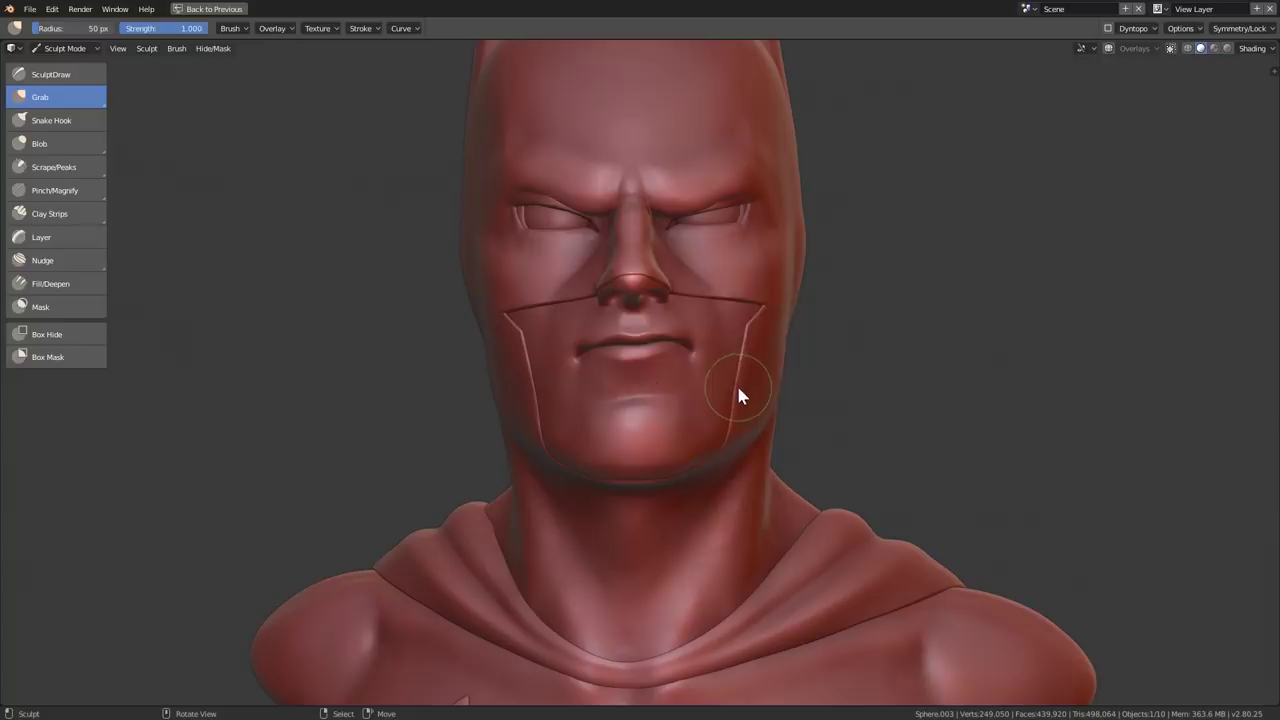
Turn on X-Ray display using the shading pie to view the bust, then turn it off again
key(z)
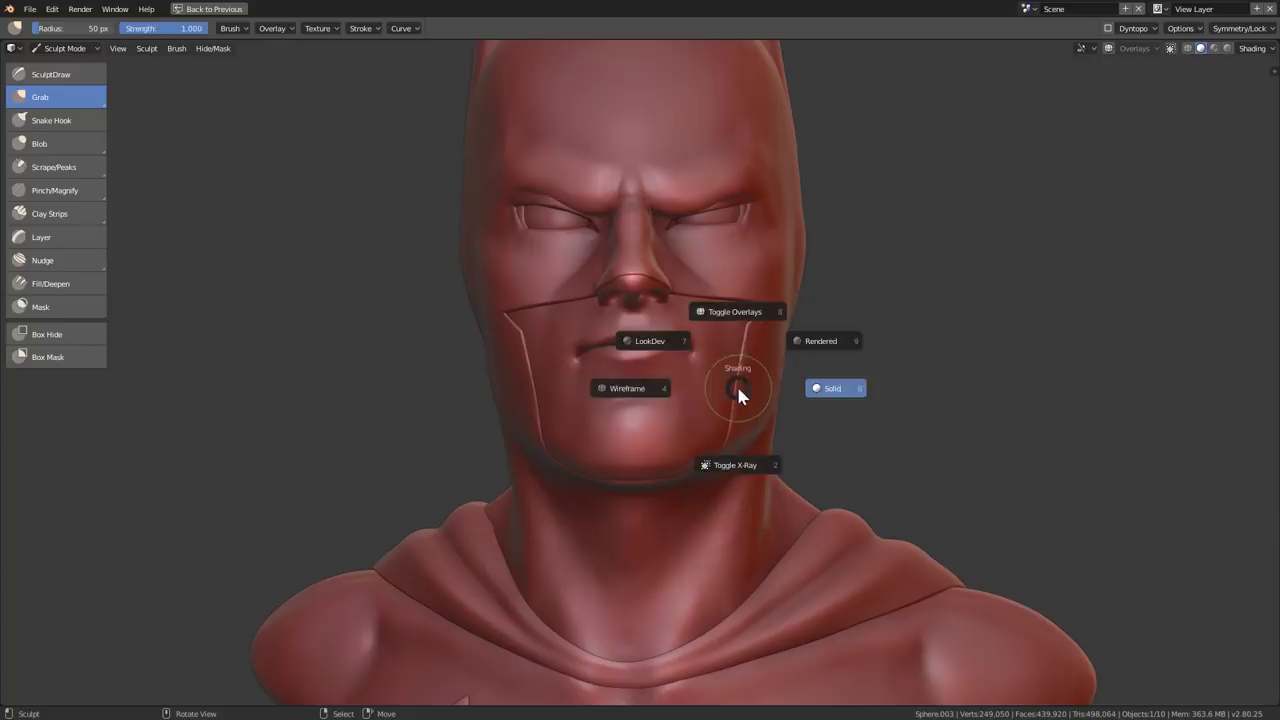
click(755, 467)
mouse_move(768, 468)
middle_down()
mouse_move(703, 463)
mouse_move(769, 466)
middle_up()
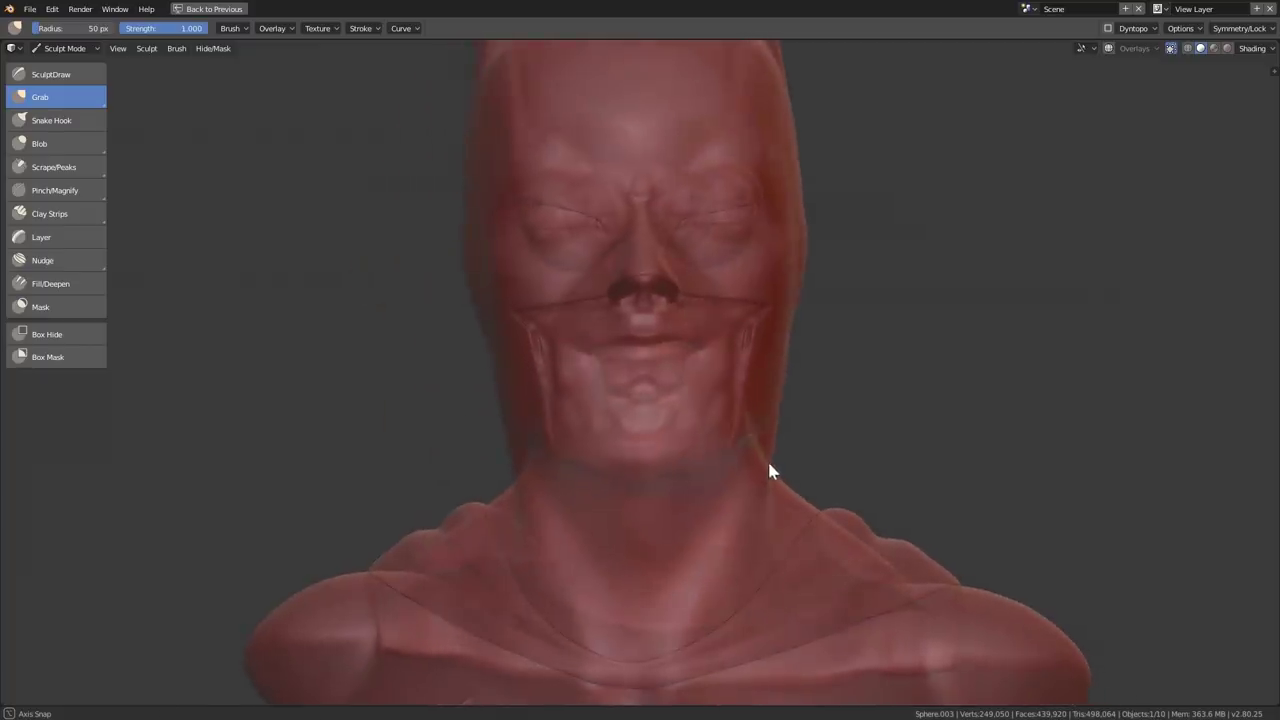
key(alt+z)
Switch the viewport shading to Wireframe and view the bust's mesh from another angle
key(z)
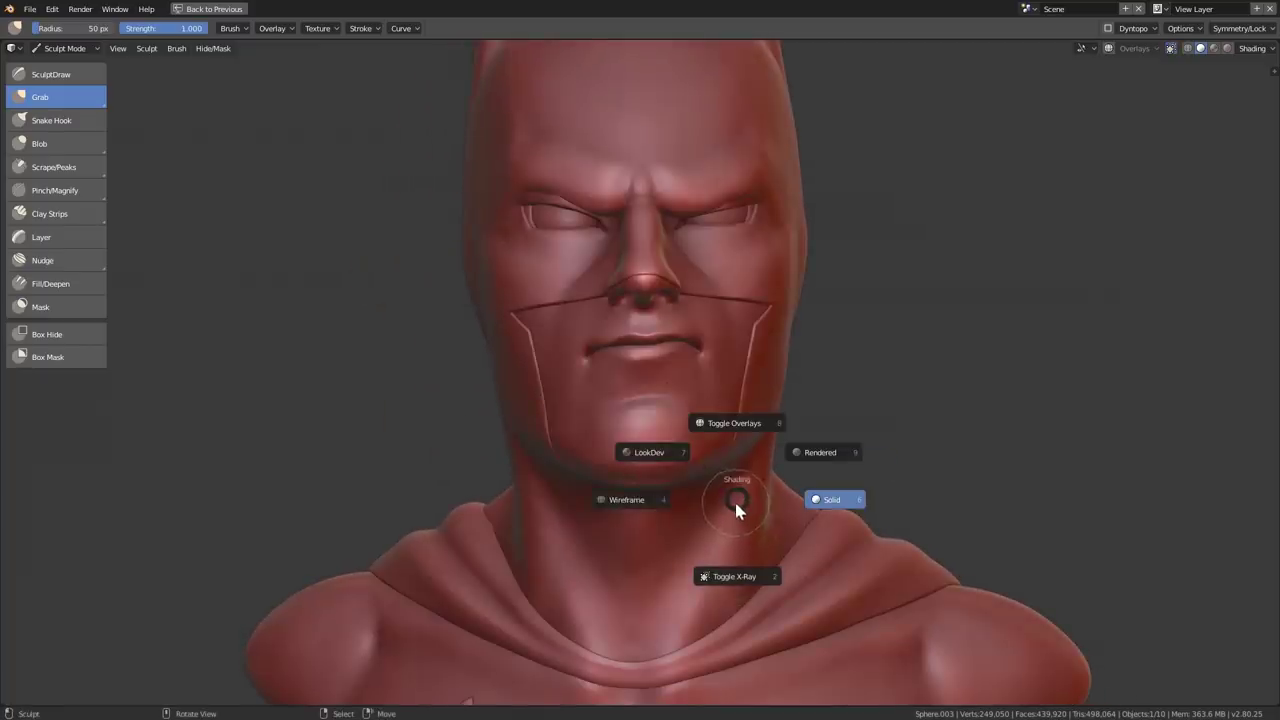
click(650, 500)
mouse_move(642, 488)
middle_down()
mouse_move(737, 494)
mouse_move(671, 509)
mouse_move(706, 437)
mouse_move(740, 447)
mouse_move(646, 443)
mouse_move(562, 418)
mouse_move(611, 429)
mouse_move(600, 460)
mouse_move(623, 474)
mouse_move(620, 460)
mouse_move(574, 466)
mouse_move(735, 471)
mouse_move(674, 466)
mouse_move(680, 400)
mouse_move(663, 467)
middle_up()
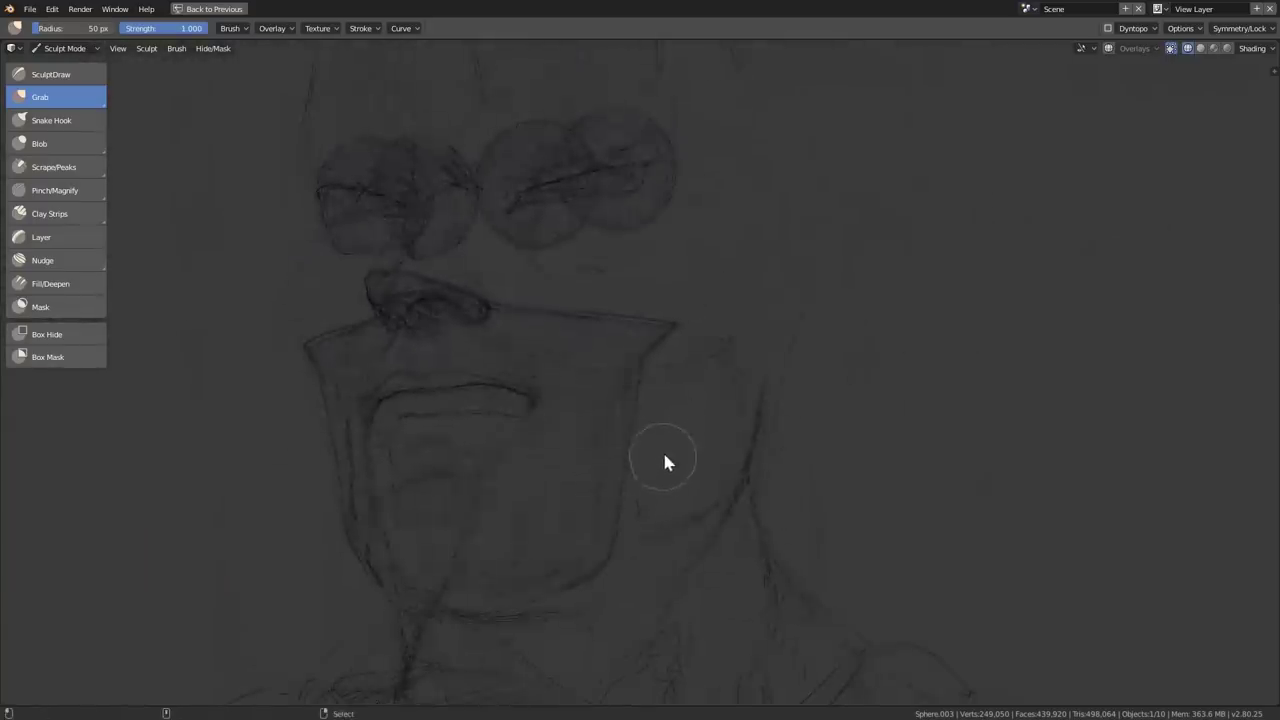
Raise the Wireframe geometry value in the overlay settings to its maximum and toggle the overlays
click(1136, 48)
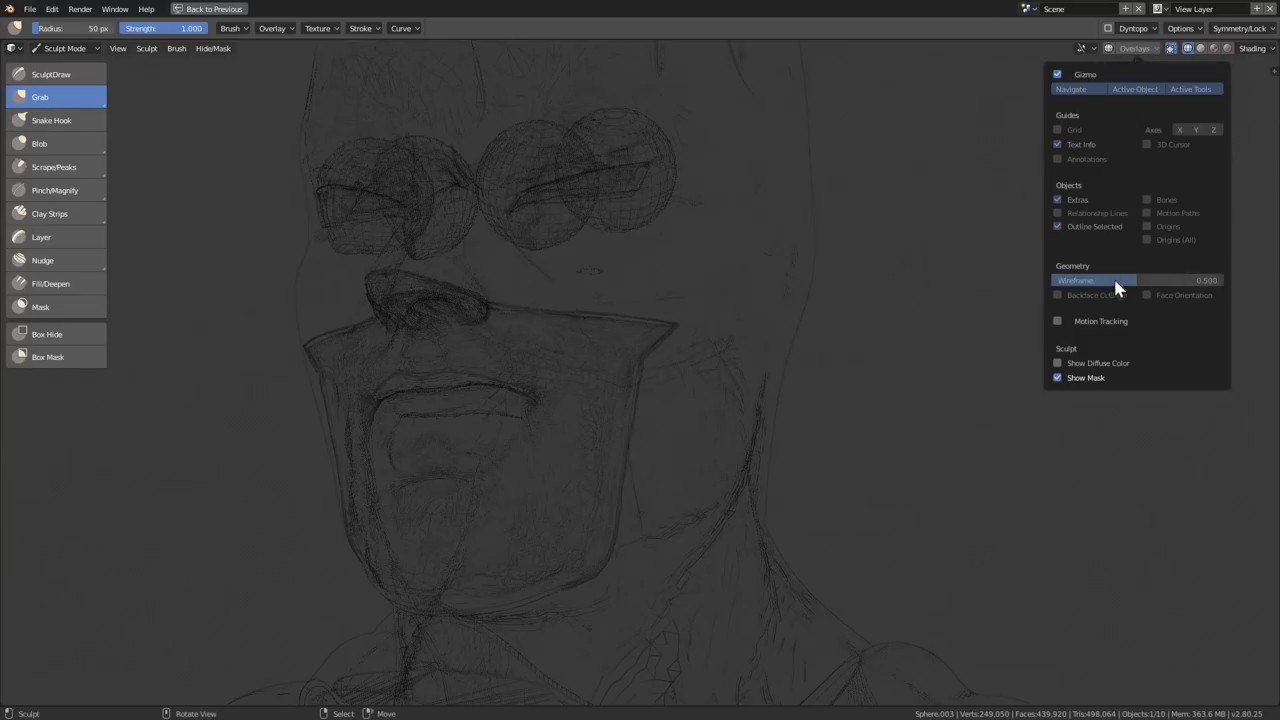
drag(1123, 279, 1238, 283)
key(shift+alt+z)
middle_drag(820, 457, 1073, 463)
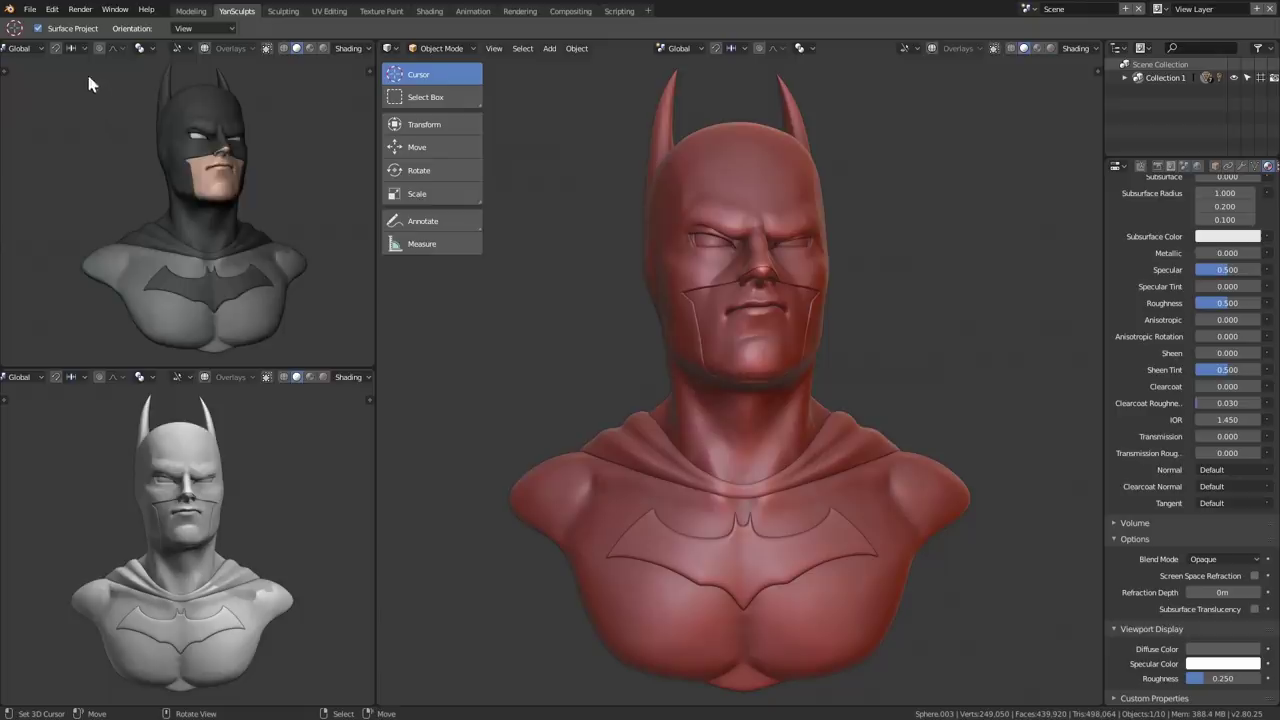
Open the User Preferences and set the key configuration preset to Blender 27X
click(51, 10)
click(106, 153)
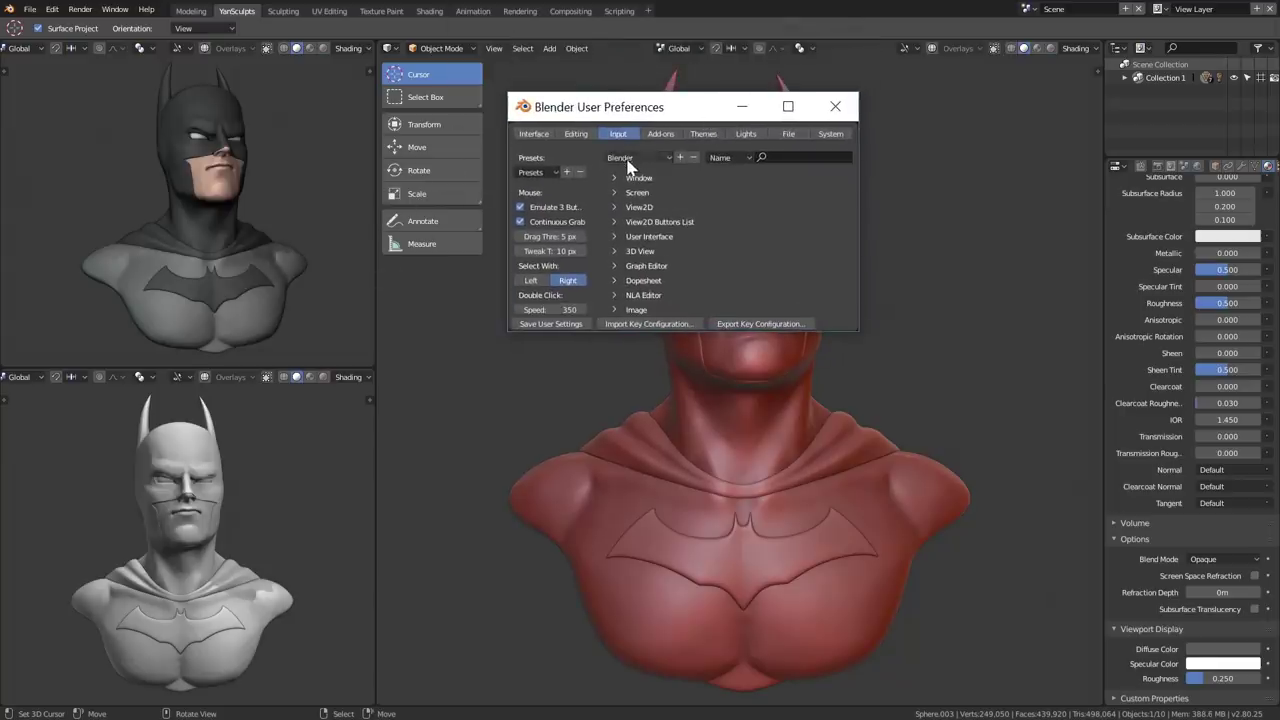
click(632, 158)
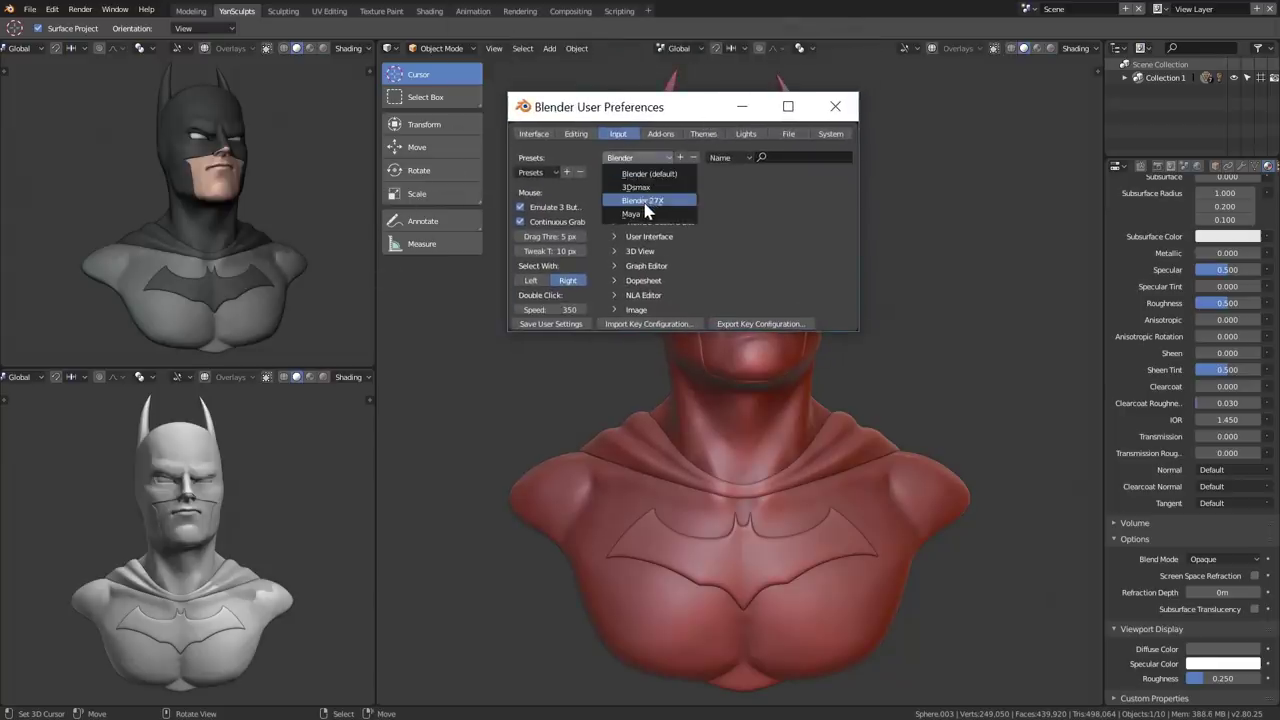
click(645, 201)
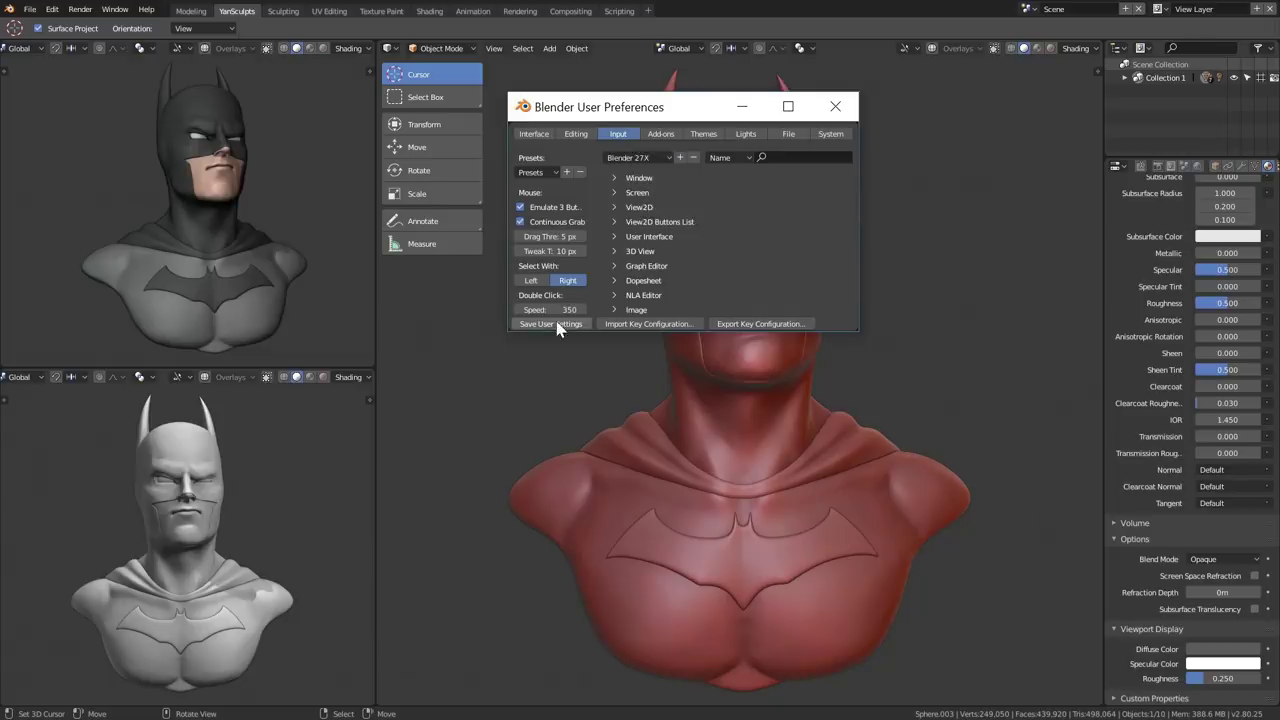
Restore the Blender (default) key configuration preset and reopen the preset choices
click(634, 158)
click(638, 181)
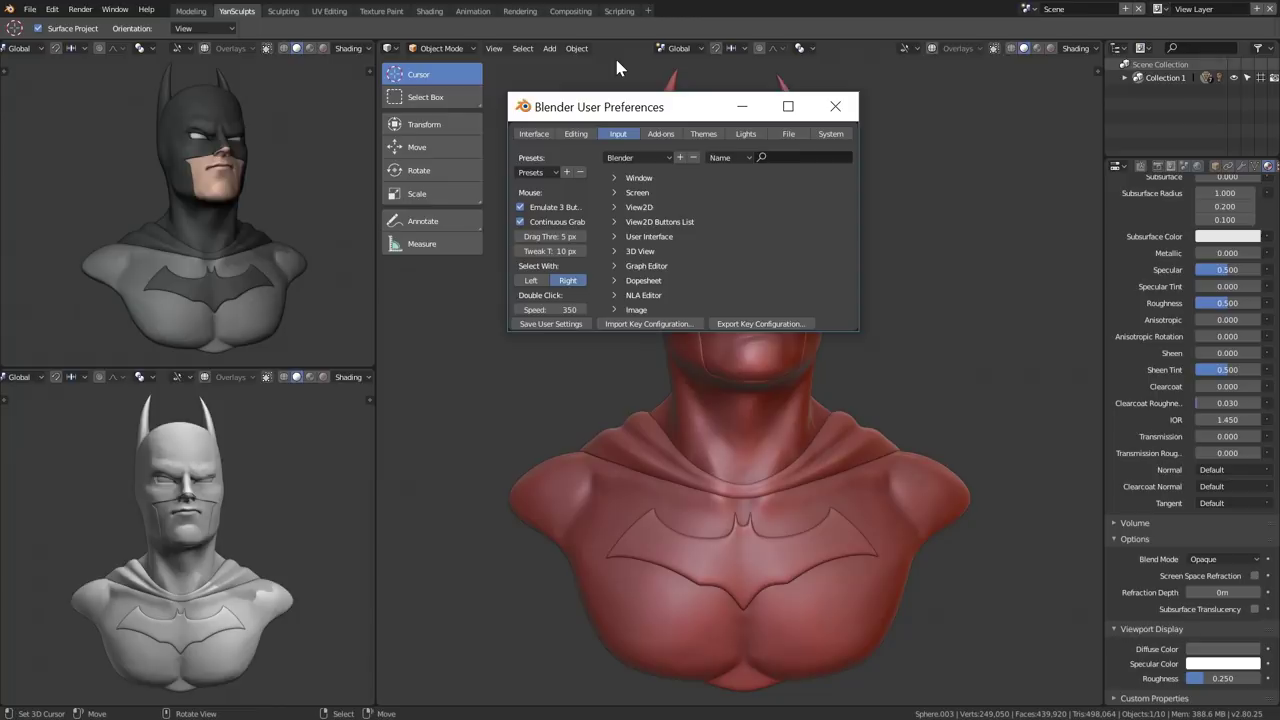
click(630, 158)
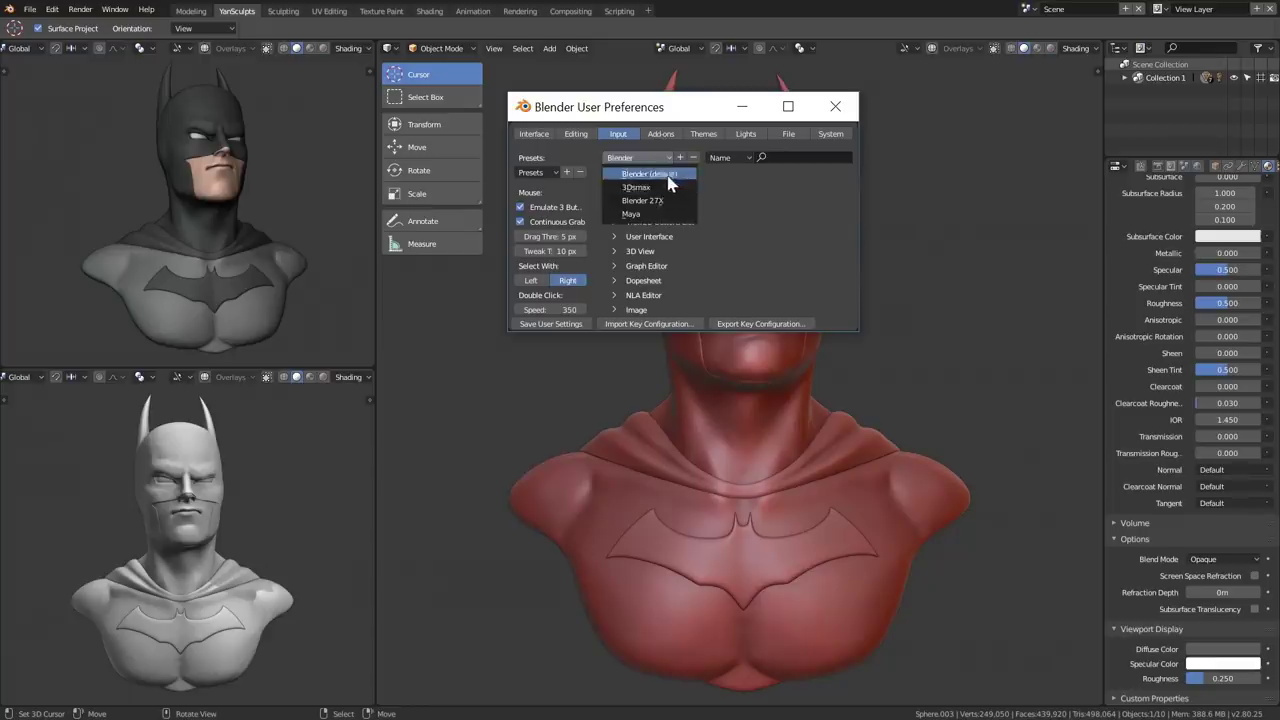
click(668, 175)
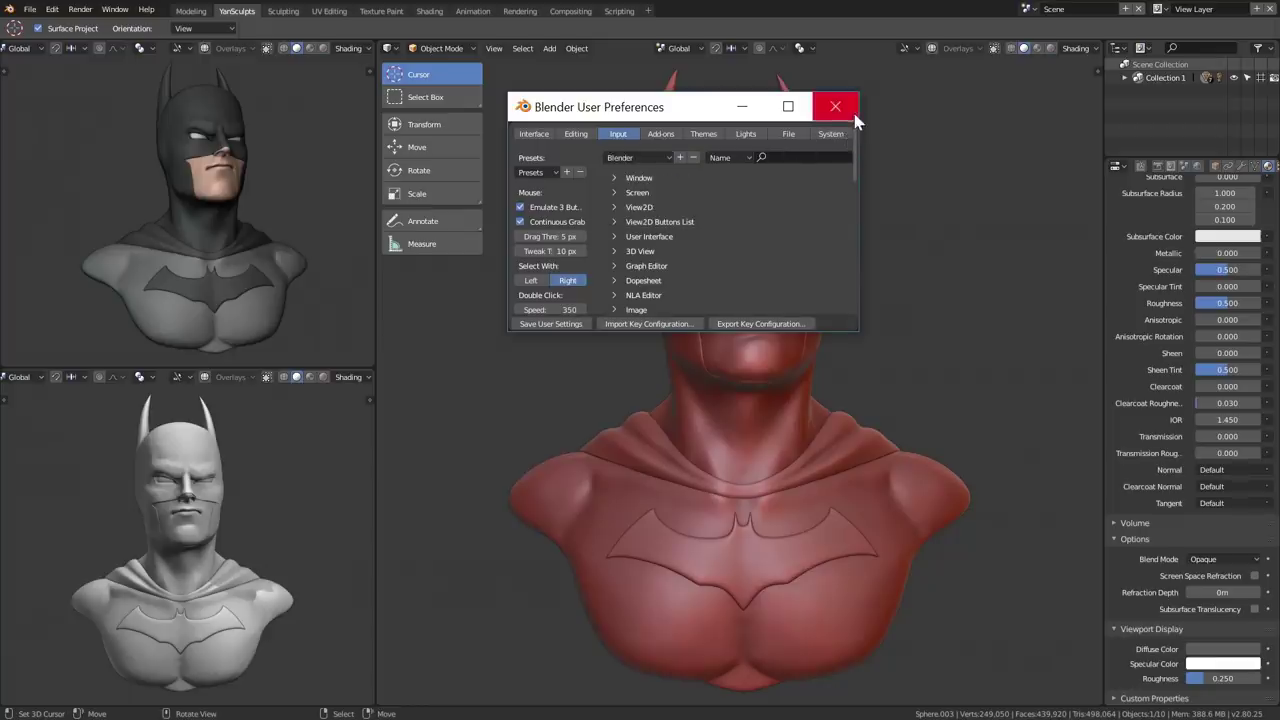
click(665, 158)
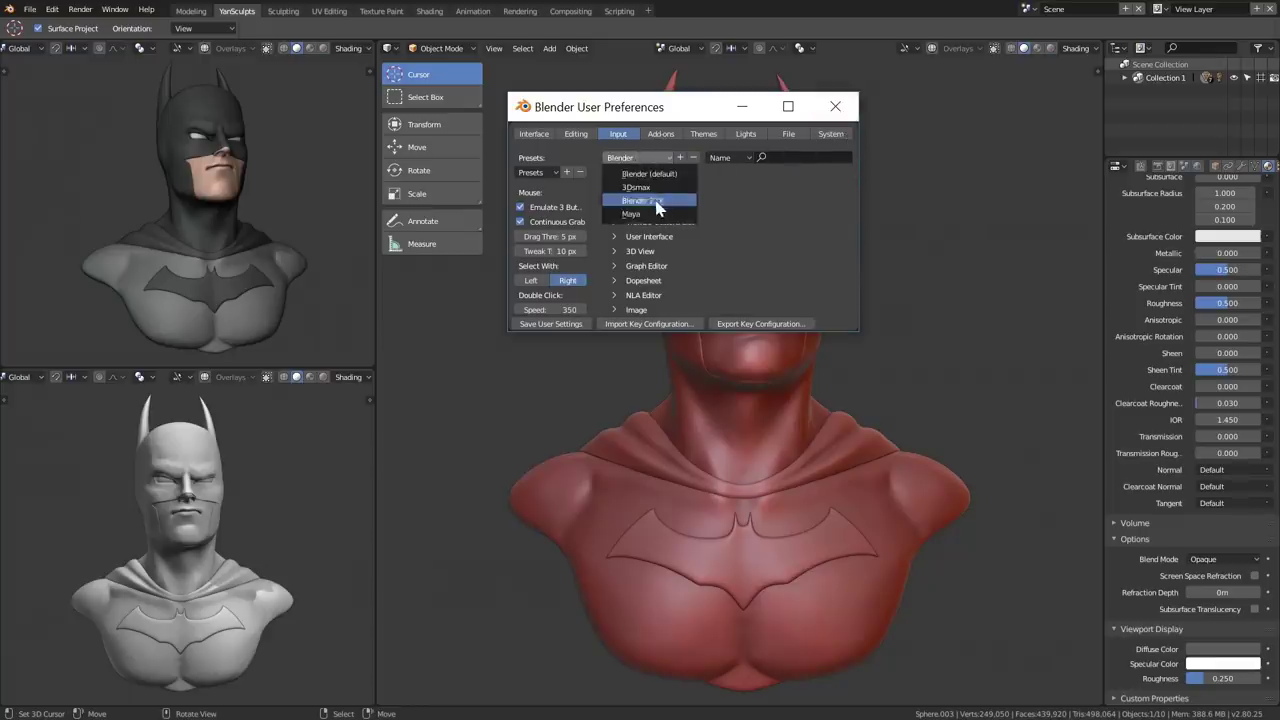